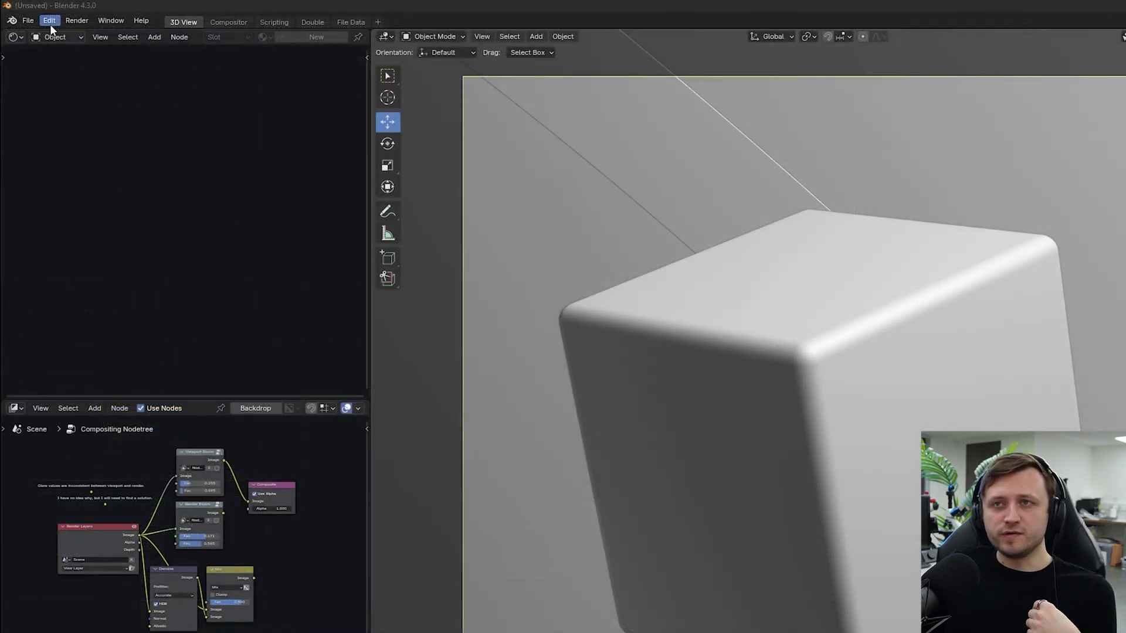
- Open the preferences and compare the Get Extensions and Add-ons sections, ending on Add-ons
{"action": "left_click", "coordinate": [34, 16]}
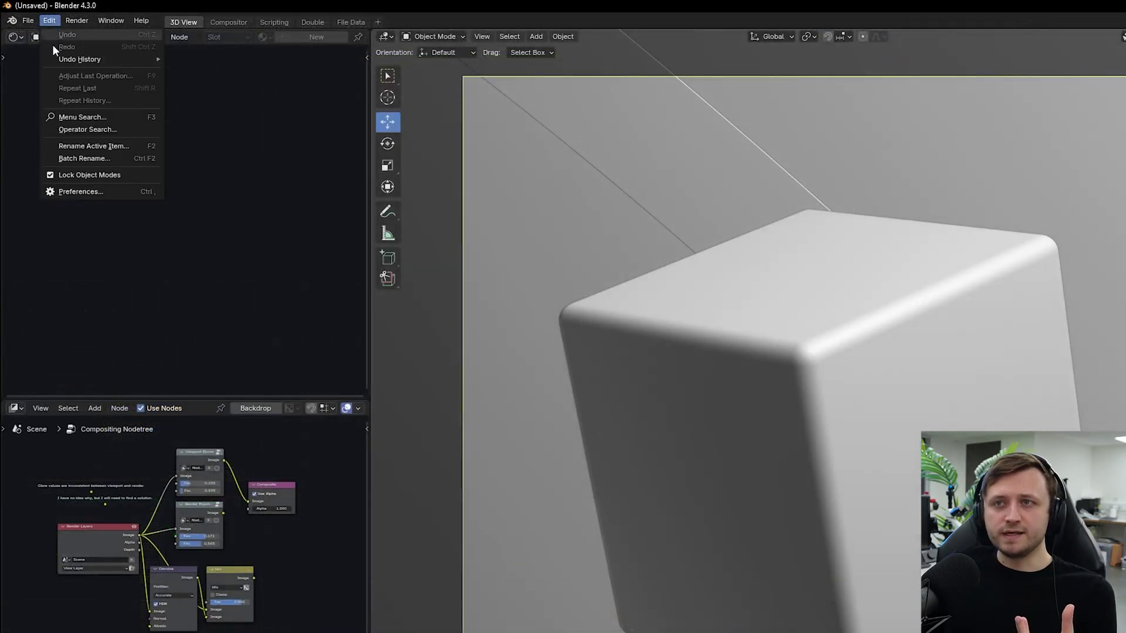
{"action": "left_click", "coordinate": [92, 191]}
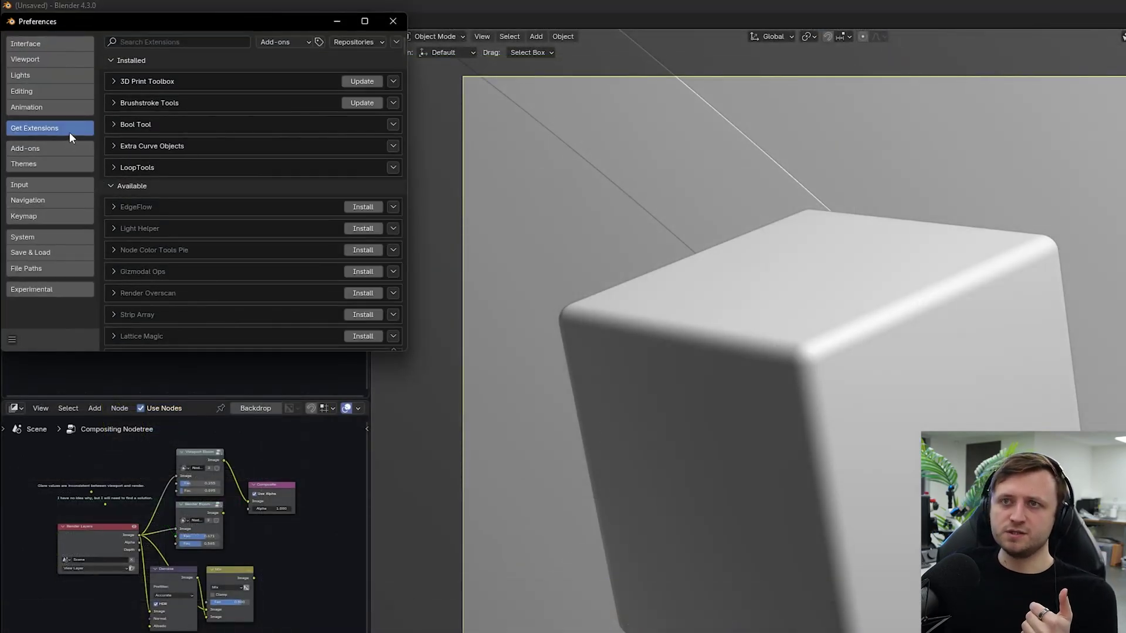
{"action": "left_click", "coordinate": [69, 147]}
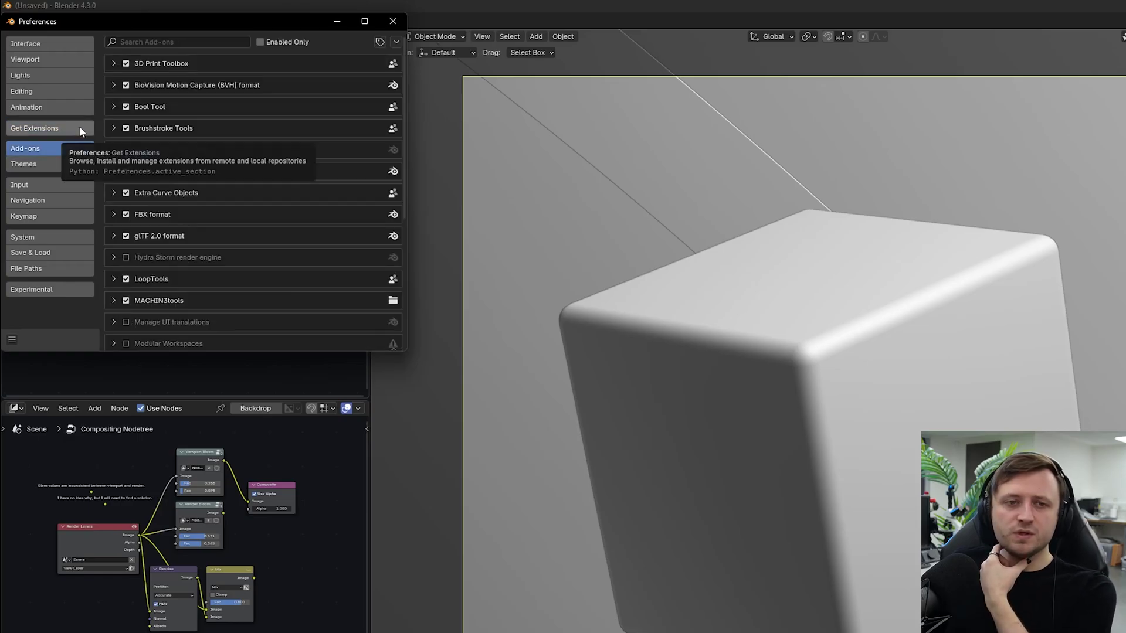
{"action": "left_click", "coordinate": [79, 127]}
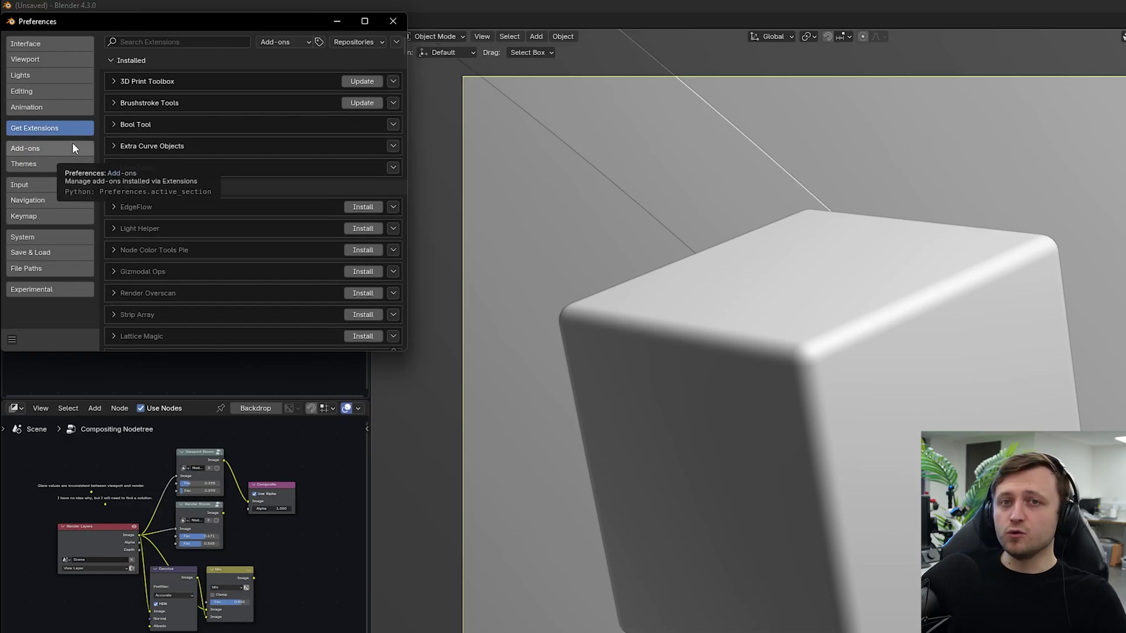
{"action": "left_click", "coordinate": [43, 151]}
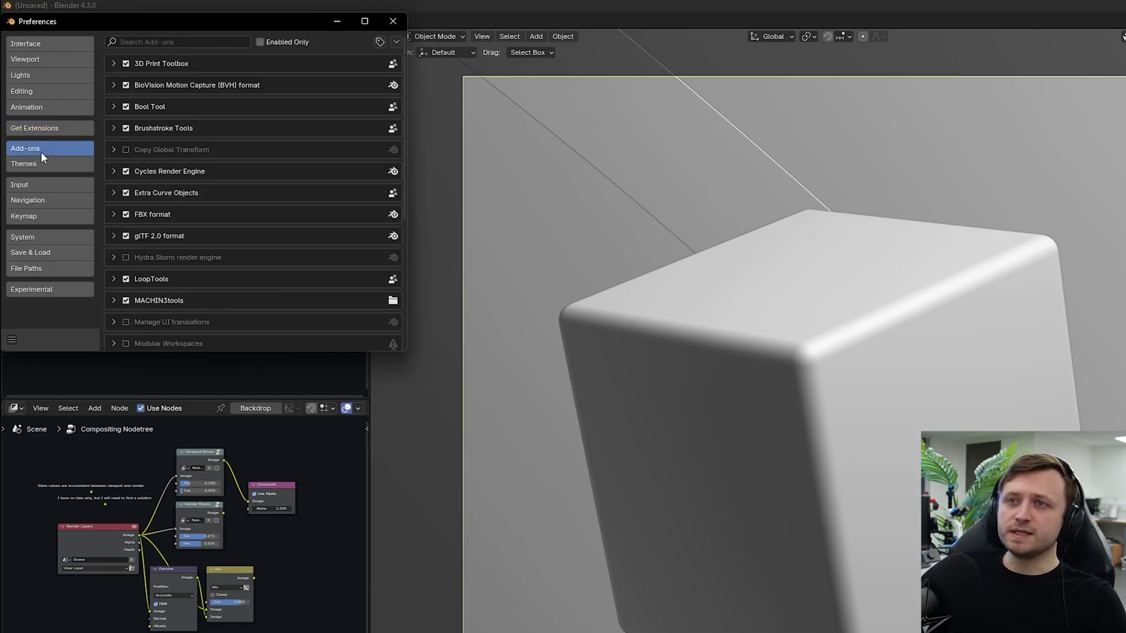
- Install "Modular Workspaces (Addon) 1.8 for Blender 4.3.zip" from disk through the Add-ons preferences
{"action": "left_click", "coordinate": [396, 42]}
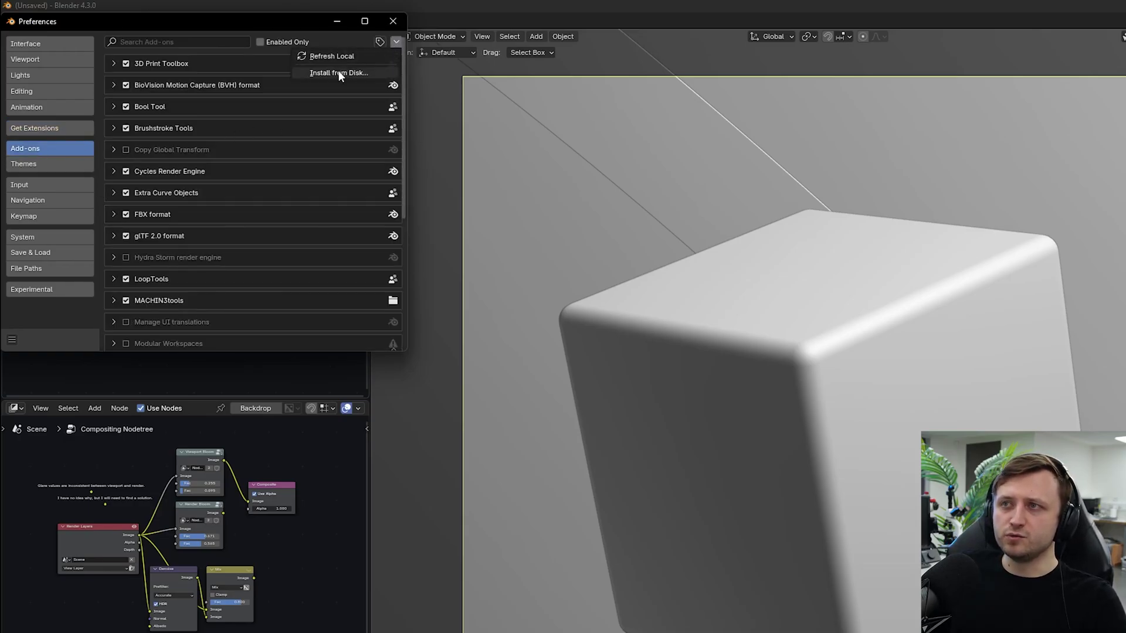
{"action": "left_click", "coordinate": [353, 73]}
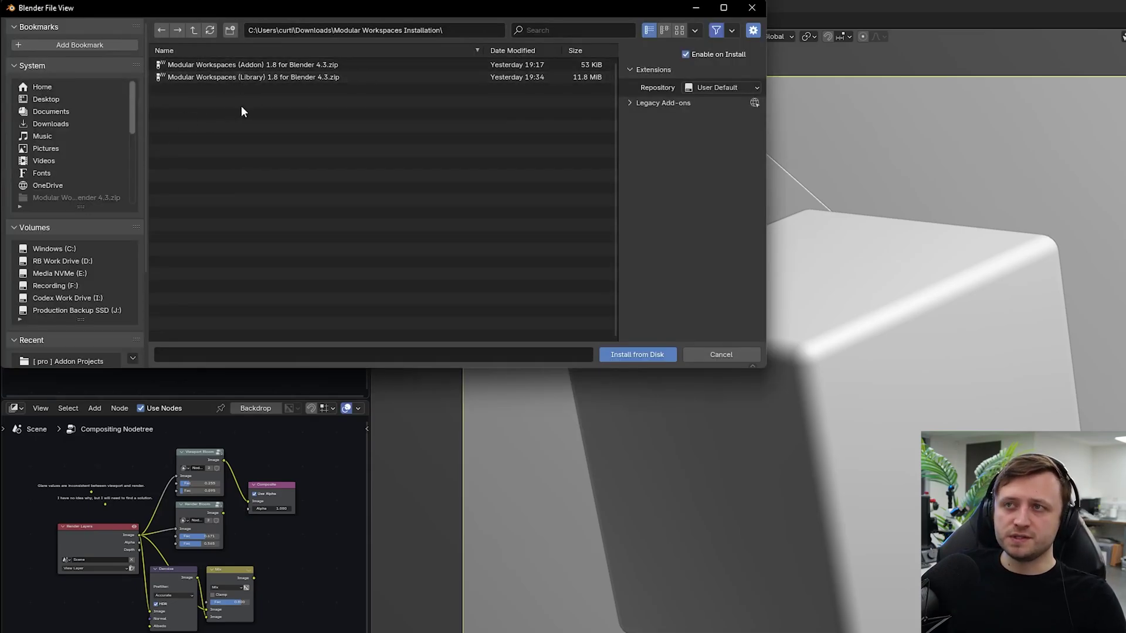
{"action": "left_click", "coordinate": [265, 66]}
{"action": "left_click", "coordinate": [261, 78]}
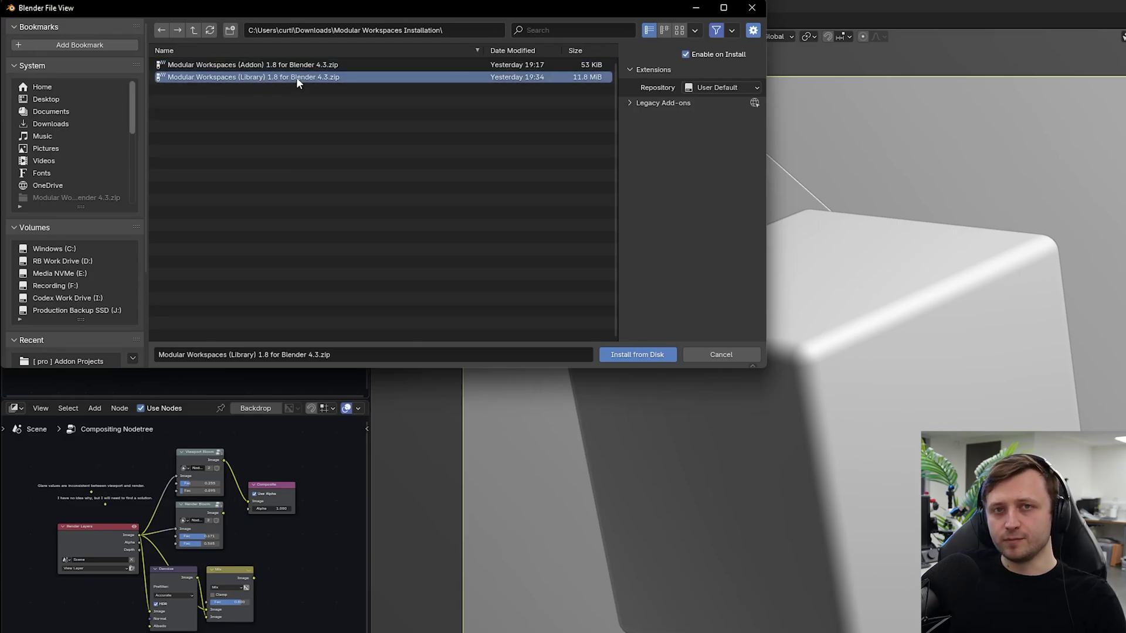
{"action": "left_click", "coordinate": [255, 64]}
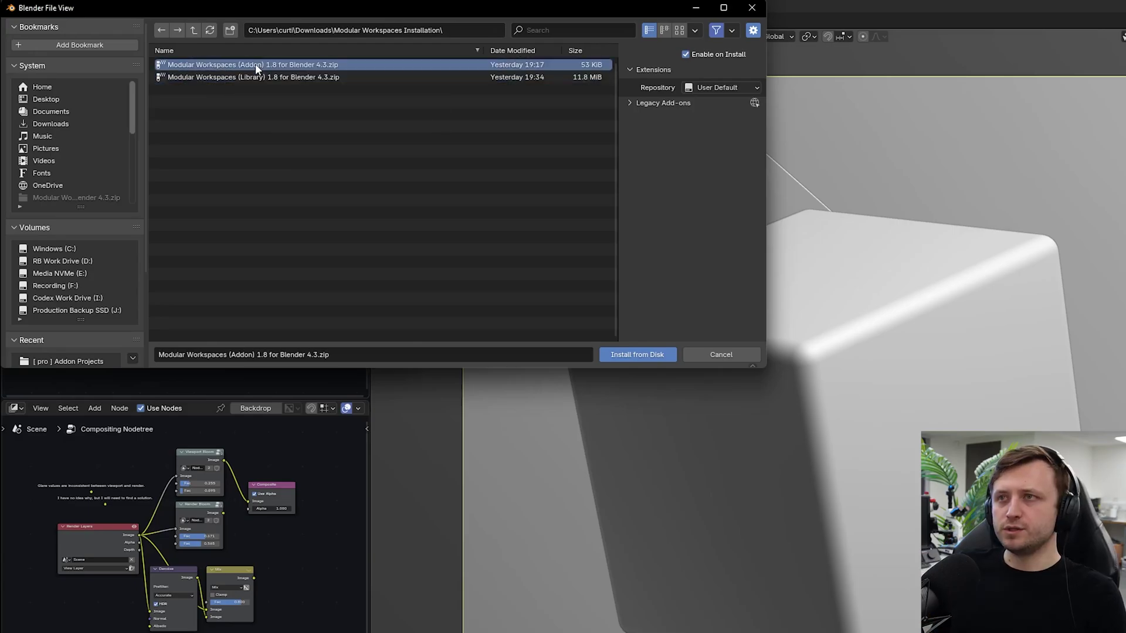
{"action": "left_click", "coordinate": [648, 350]}
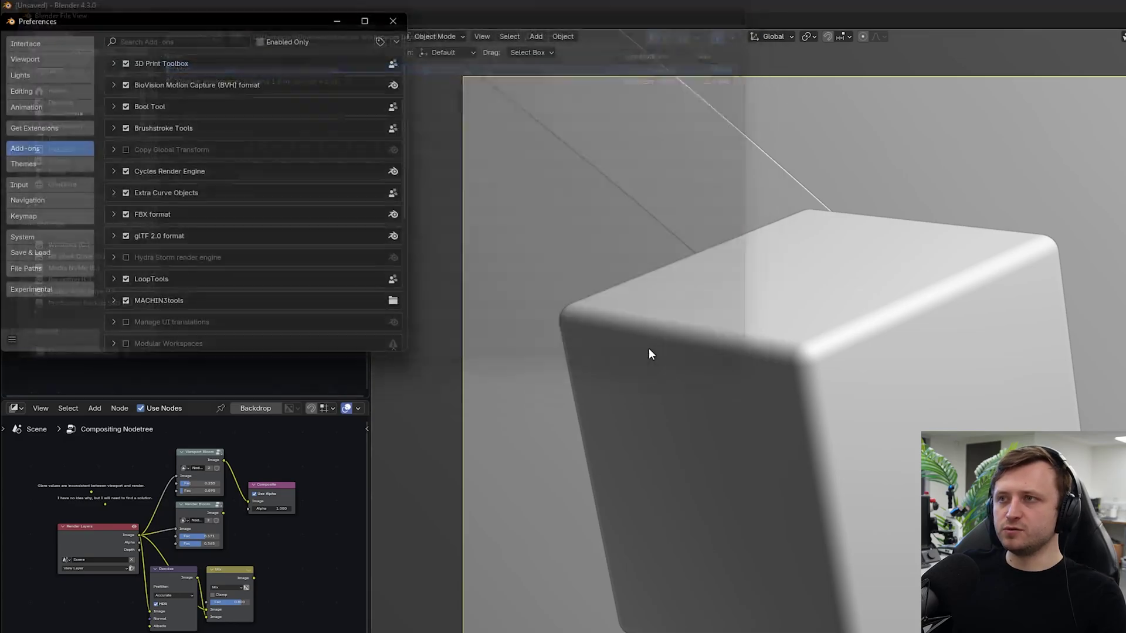
- Examine the Modular Workspaces details under both Add-ons and Get Extensions, and compare them with the MACHIN3tools add-on's details
{"action": "left_click", "coordinate": [113, 320]}
{"action": "scroll", "coordinate": [117, 317], "scroll_direction": "down", "scroll_amount": 3}
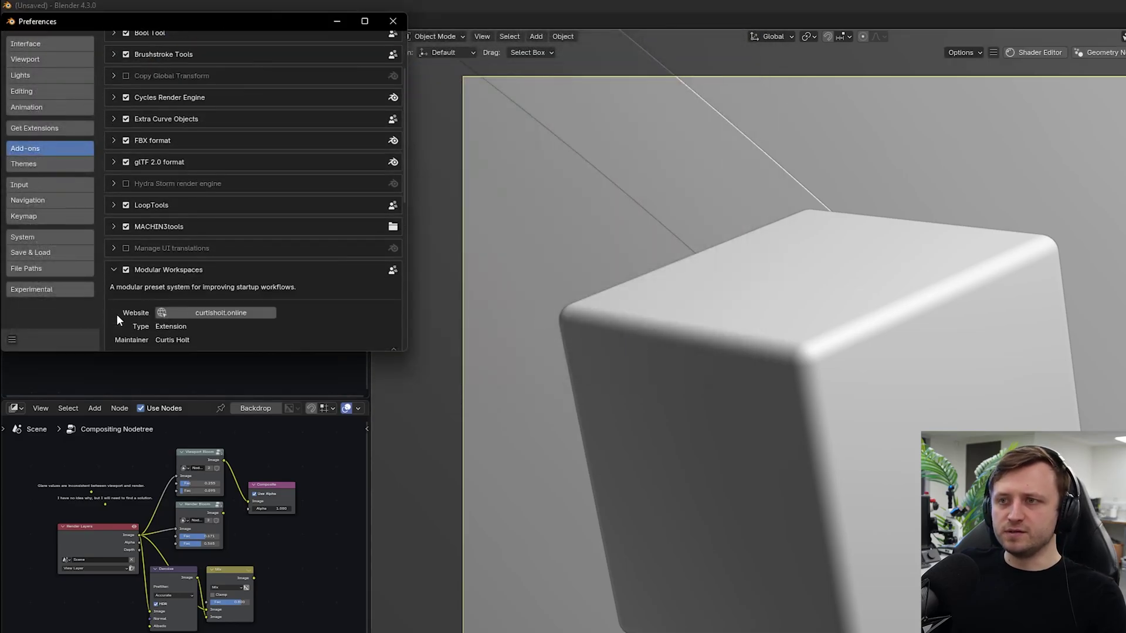
{"action": "scroll", "coordinate": [117, 314], "scroll_direction": "down", "scroll_amount": 4}
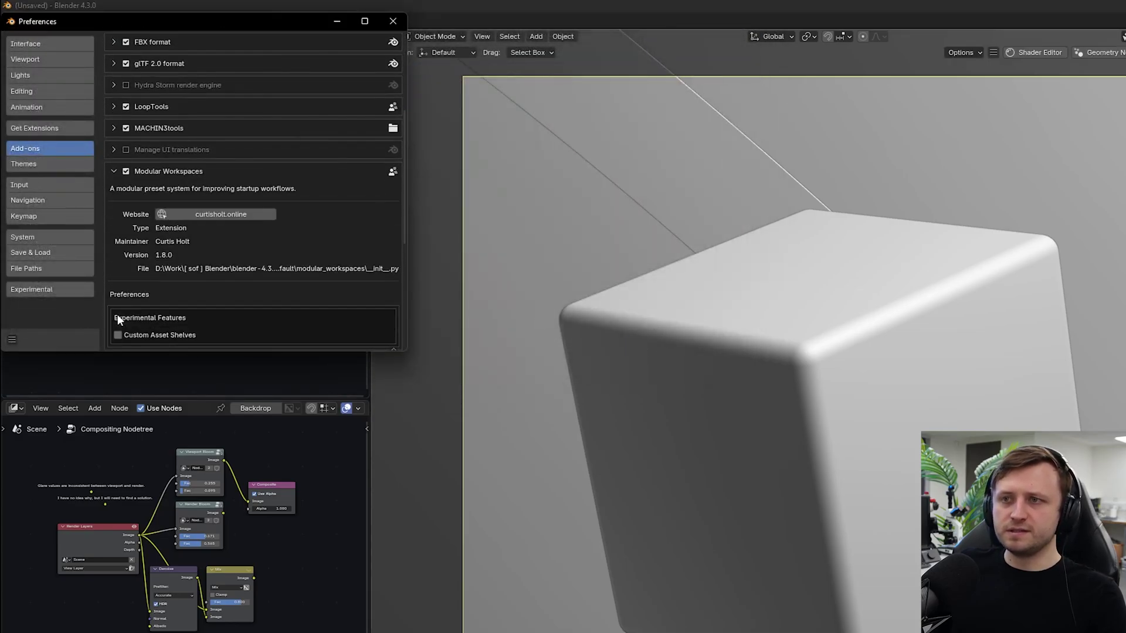
{"action": "left_click", "coordinate": [71, 125]}
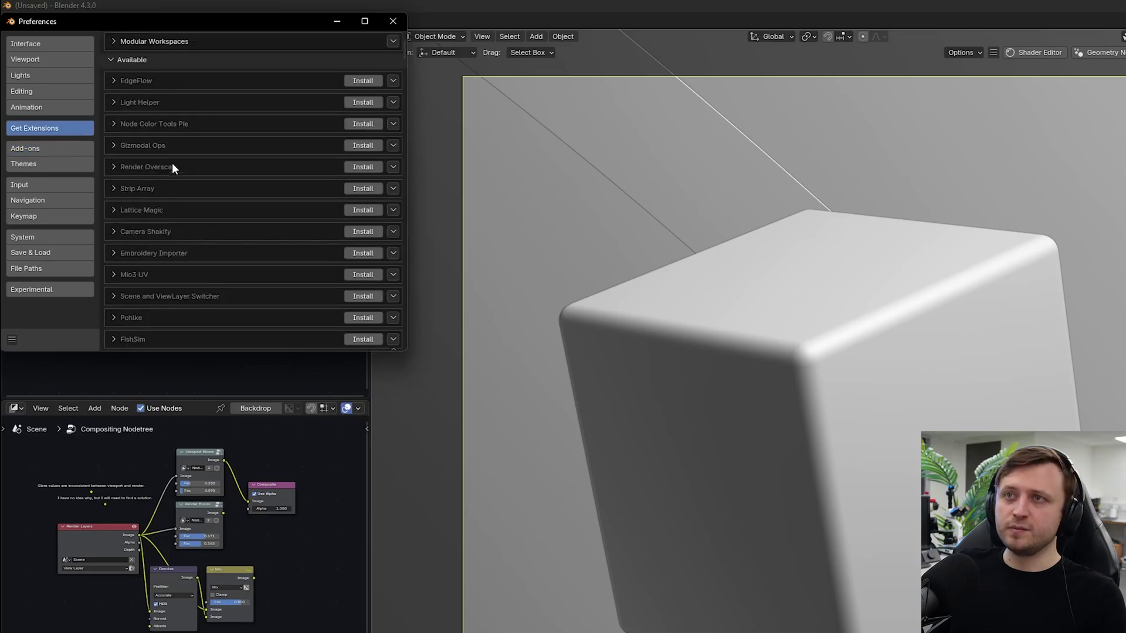
{"action": "left_click", "coordinate": [115, 190]}
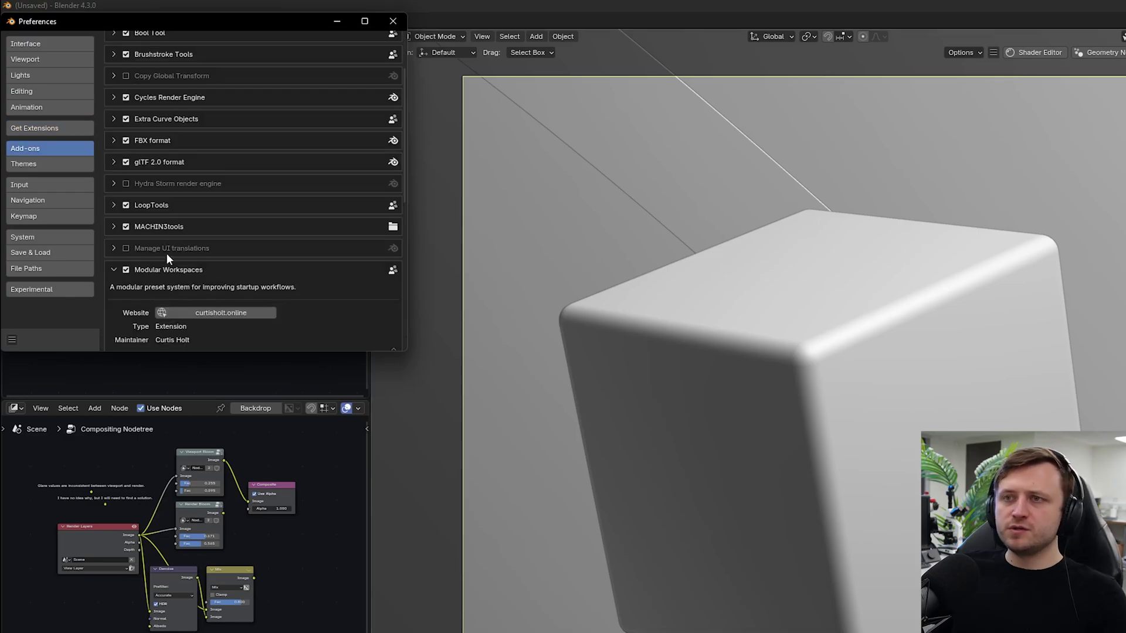
{"action": "scroll", "coordinate": [183, 273], "scroll_direction": "down", "scroll_amount": 4}
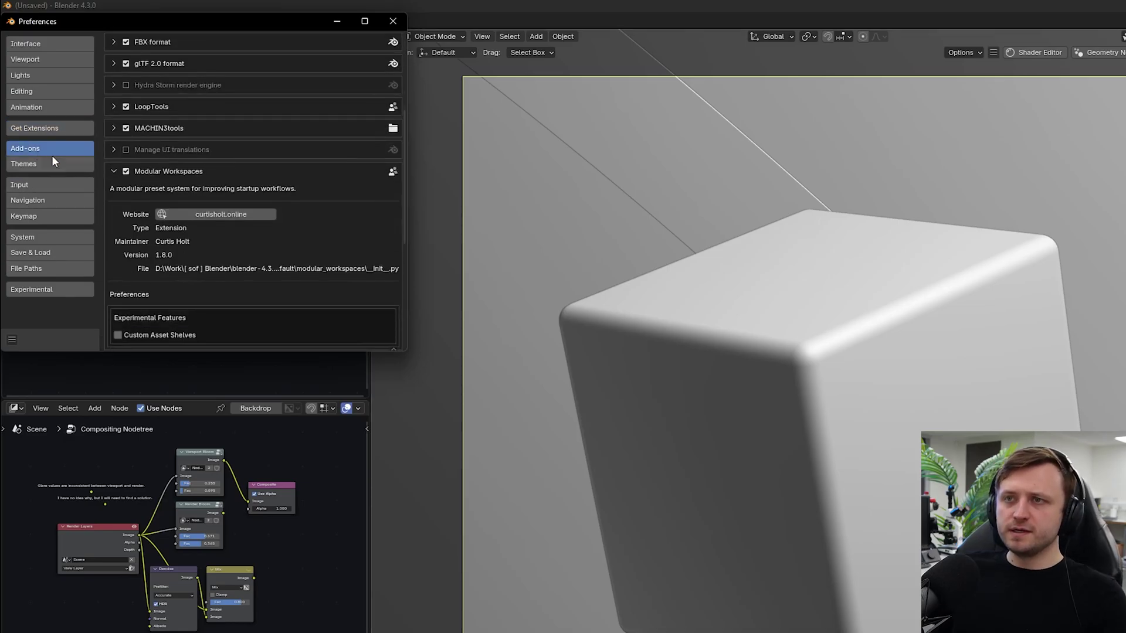
{"action": "scroll", "coordinate": [199, 275], "scroll_direction": "down", "scroll_amount": 1}
{"action": "scroll", "coordinate": [215, 298], "scroll_direction": "up", "scroll_amount": 3}
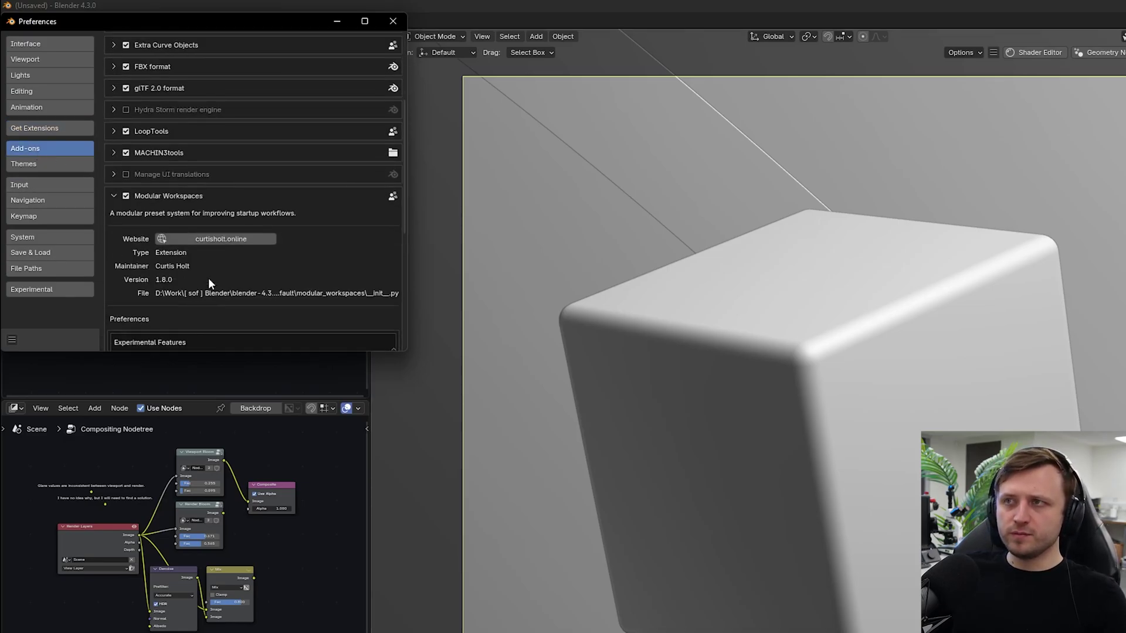
{"action": "left_click", "coordinate": [113, 177]}
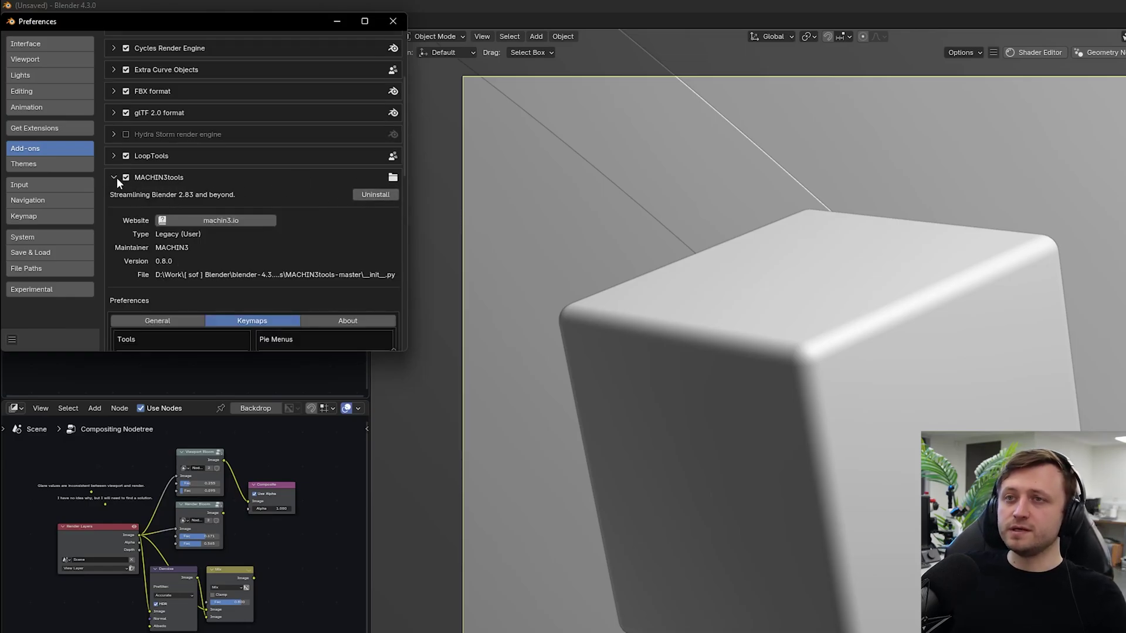
- Uninstall the Modular Workspaces extension from the Get Extensions preferences
{"action": "left_click", "coordinate": [47, 132]}
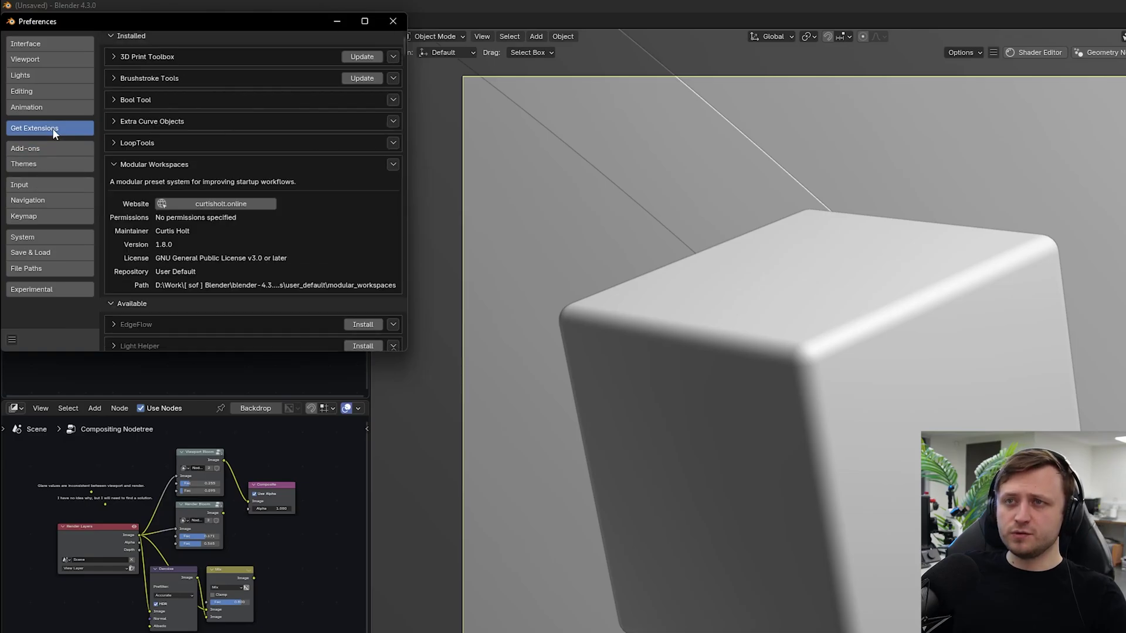
{"action": "left_click", "coordinate": [389, 165]}
{"action": "left_click", "coordinate": [360, 201]}
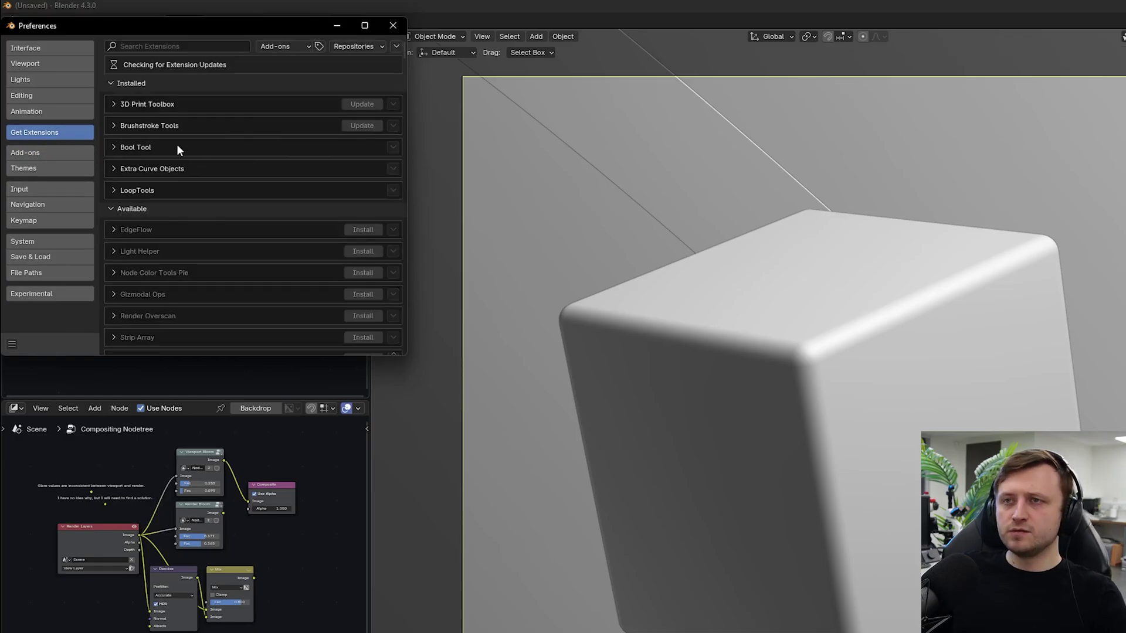
- Install "Modular Workspaces (Addon) 1.8 for Blender 4.3.zip" from disk through the Get Extensions preferences and check its entry under Add-ons
{"action": "left_click", "coordinate": [86, 154]}
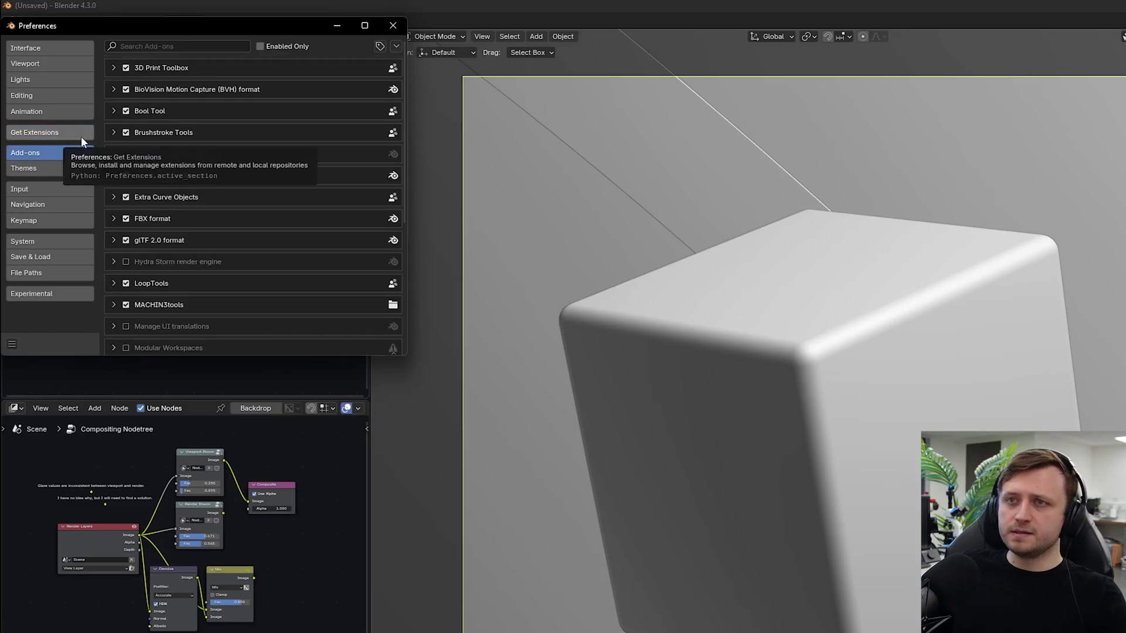
{"action": "left_click", "coordinate": [81, 136]}
{"action": "left_click", "coordinate": [397, 45]}
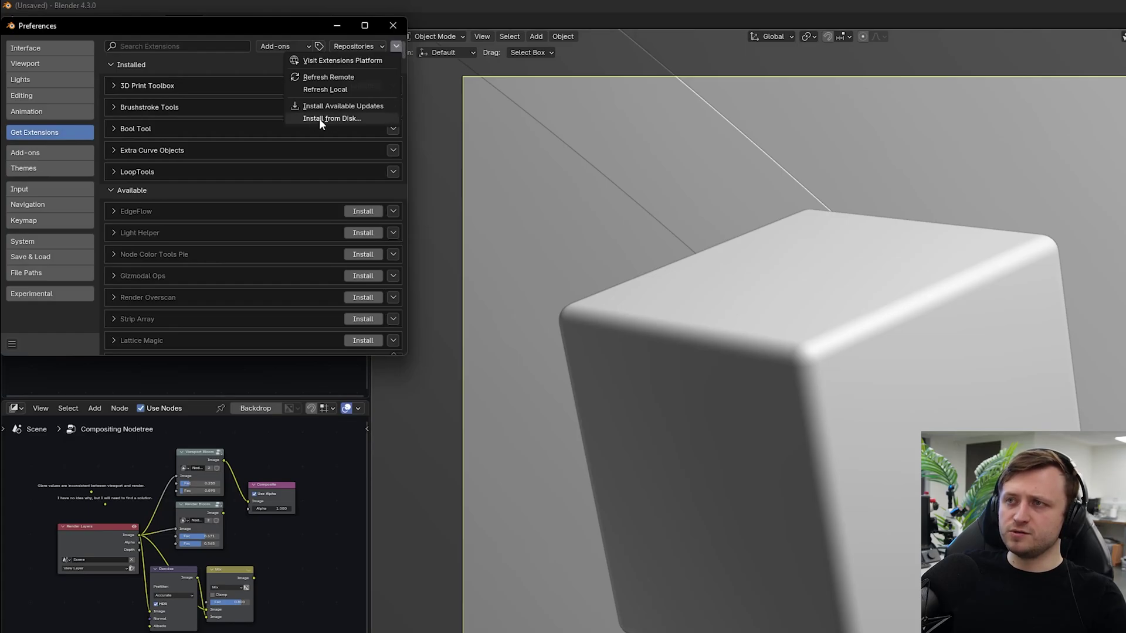
{"action": "left_click", "coordinate": [354, 119]}
{"action": "double_click", "coordinate": [216, 68]}
{"action": "left_click", "coordinate": [113, 192]}
{"action": "left_click", "coordinate": [51, 147]}
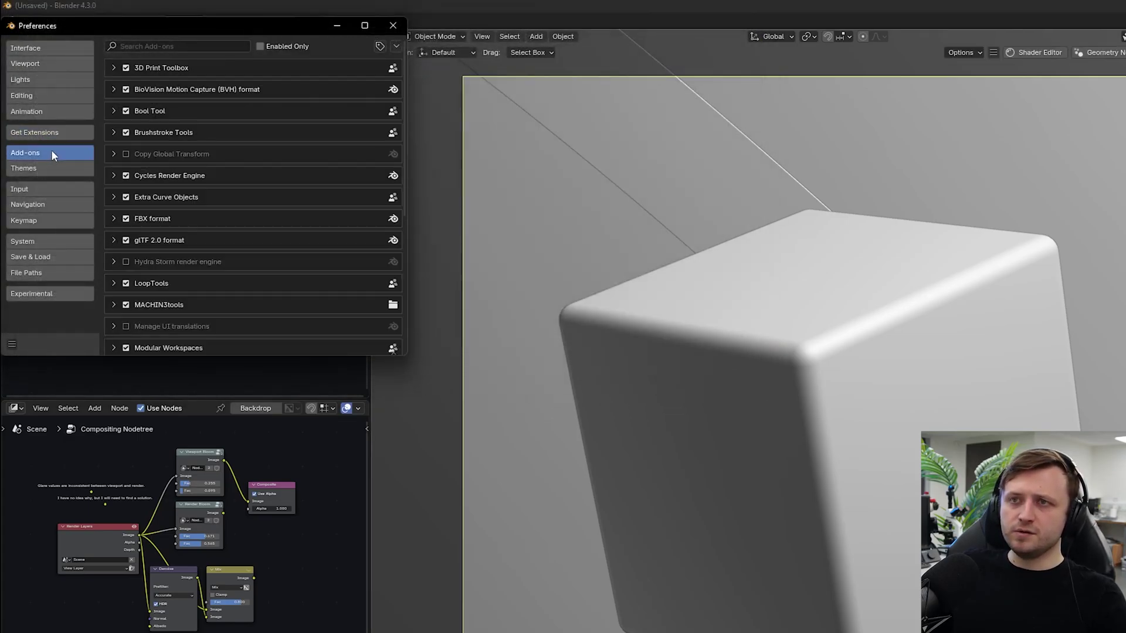
{"action": "left_click", "coordinate": [56, 140]}
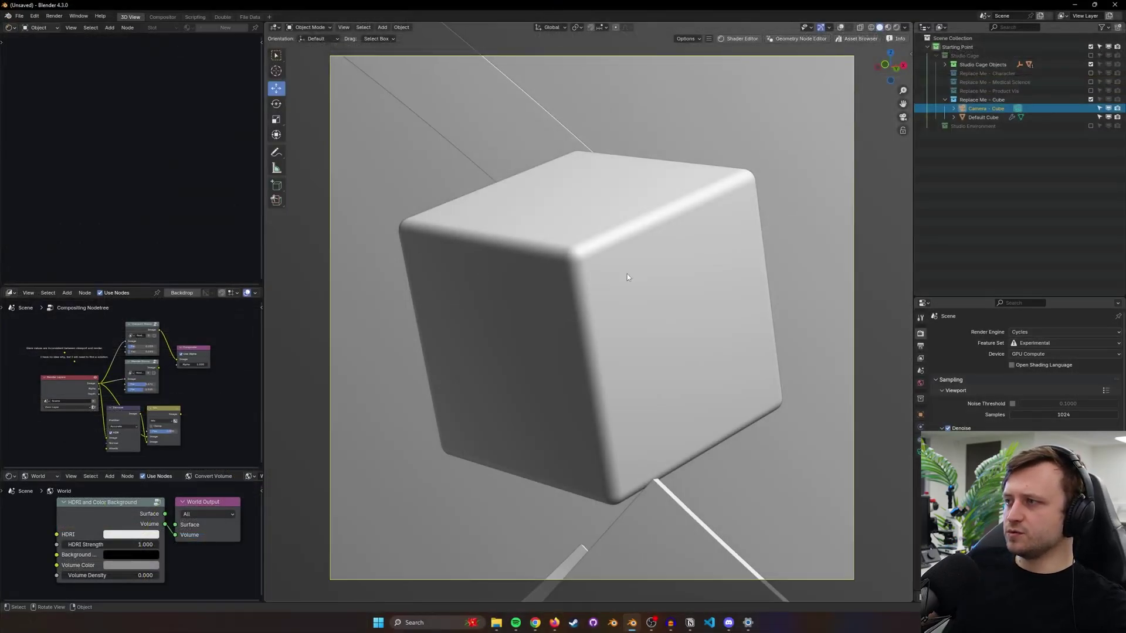
- Show the Modular Workspaces sidebar with the viewport out of camera view and overlays on, and clear the file of its contents
{"action": "key", "text": "n"}
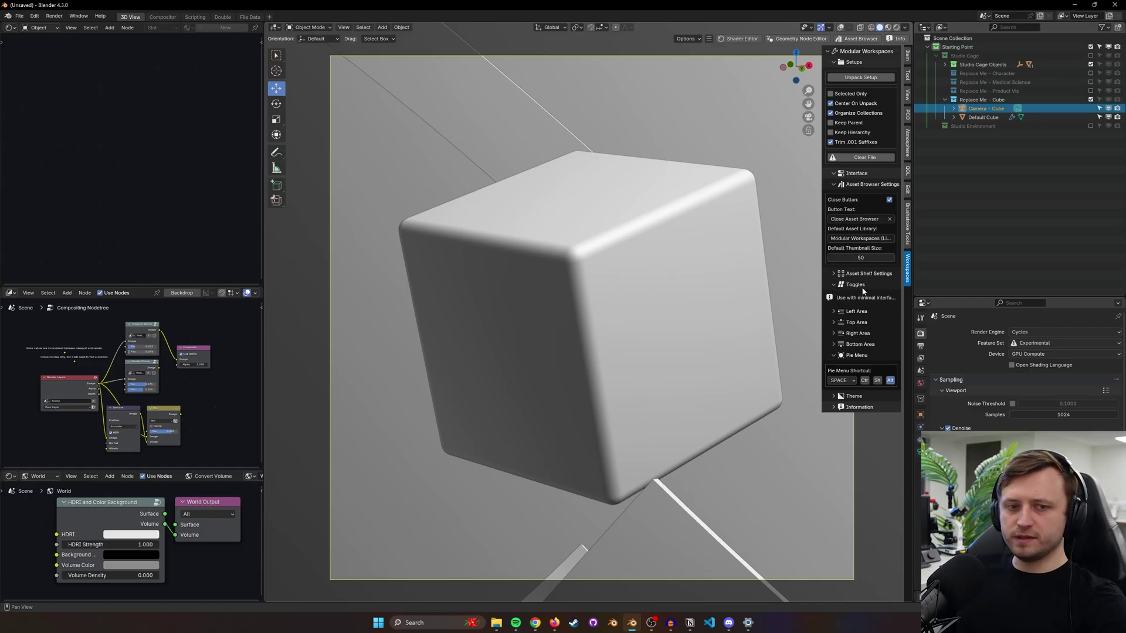
{"action": "key", "text": "KP_0"}
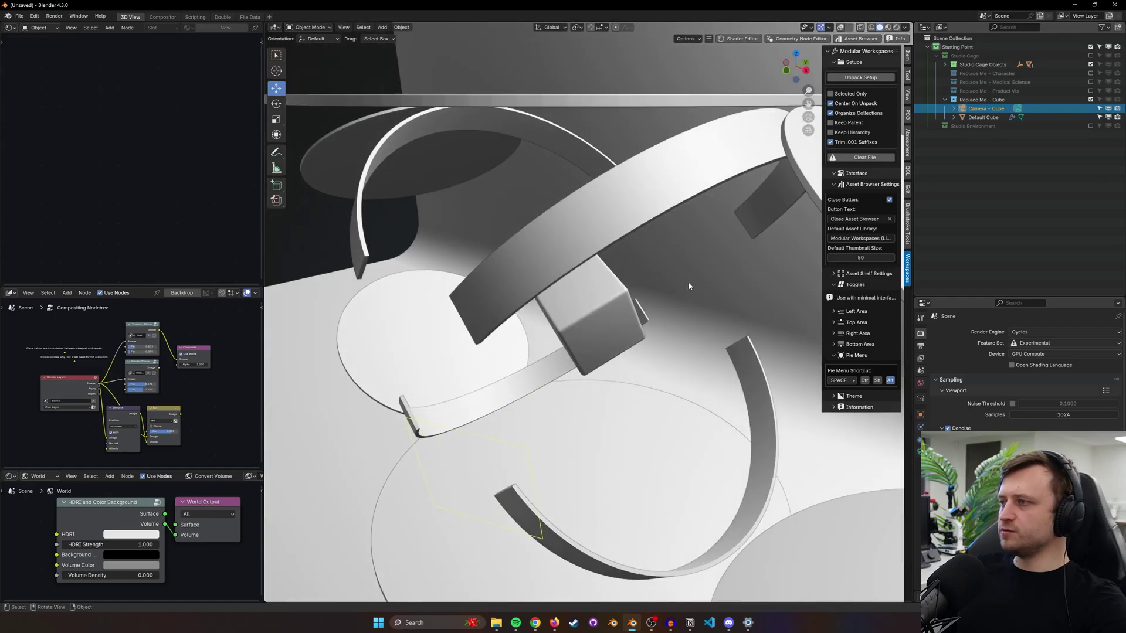
{"action": "key", "text": "shift+alt+z"}
{"action": "middle_click_drag", "start_coordinate": [658, 246], "coordinate": [721, 223]}
{"action": "scroll", "coordinate": [721, 224], "scroll_direction": "down", "scroll_amount": 1}
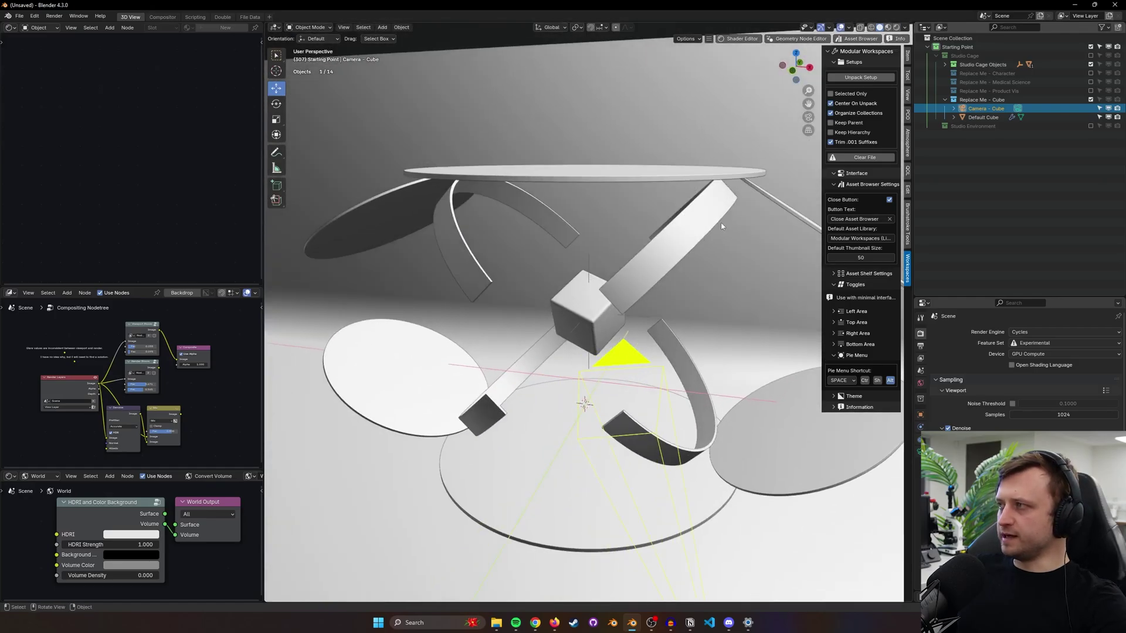
{"action": "left_click", "coordinate": [837, 159]}
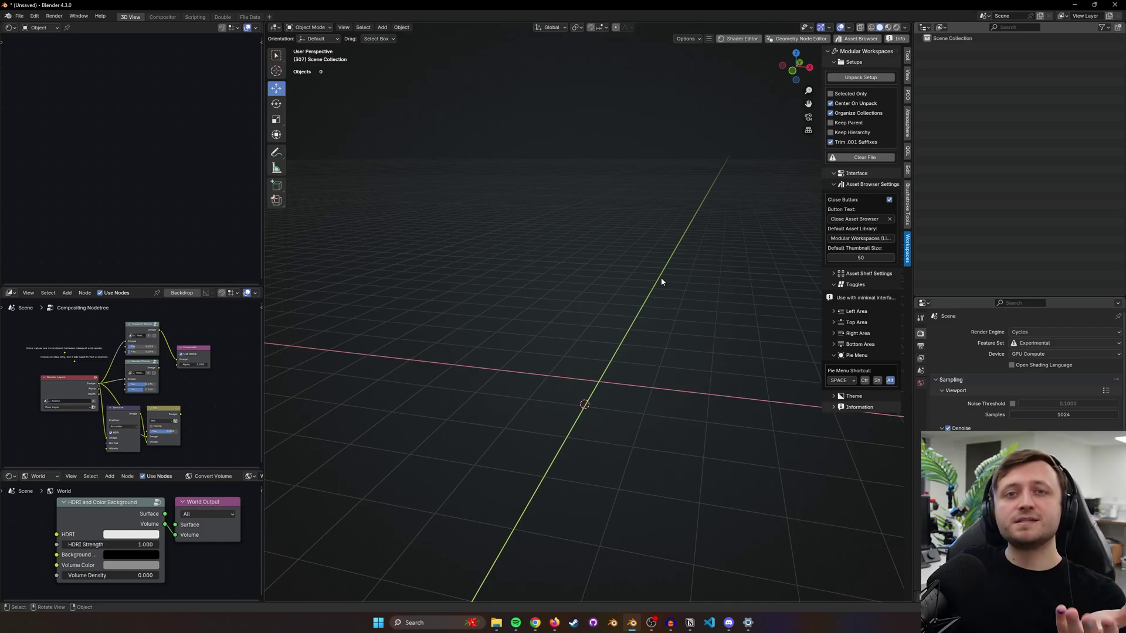
- Browse the Modular Metals v2, Procedural Patterns and Afterglow v1 libraries in the asset browser, and close it
{"action": "left_click", "coordinate": [857, 38]}
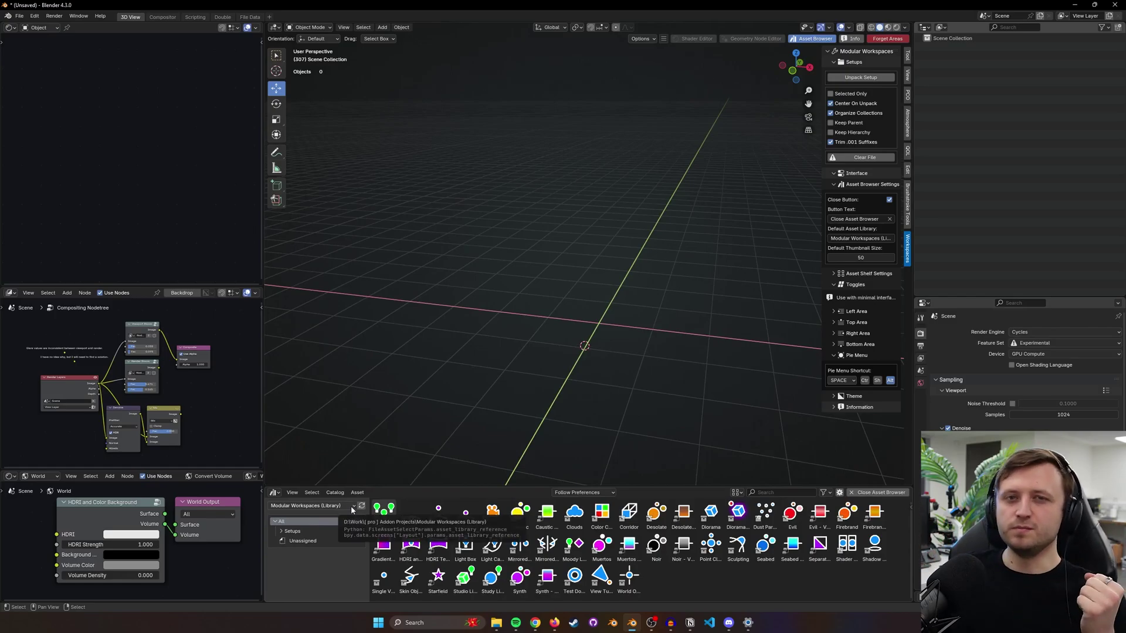
{"action": "left_click", "coordinate": [304, 506]}
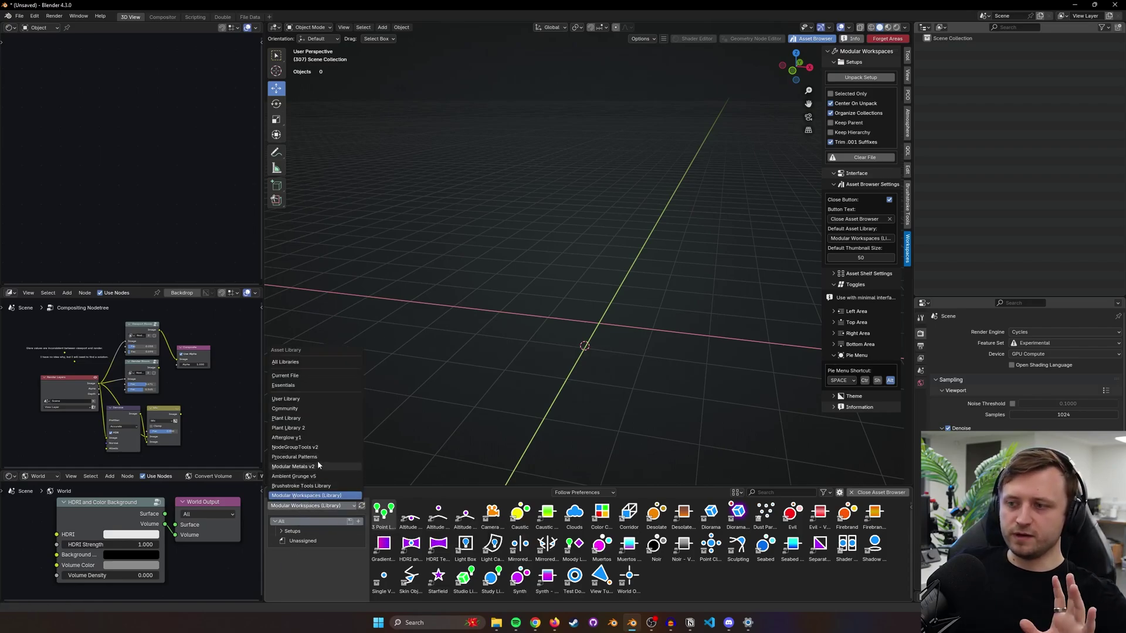
{"action": "left_click", "coordinate": [316, 467]}
{"action": "left_click", "coordinate": [319, 504]}
{"action": "left_click", "coordinate": [317, 456]}
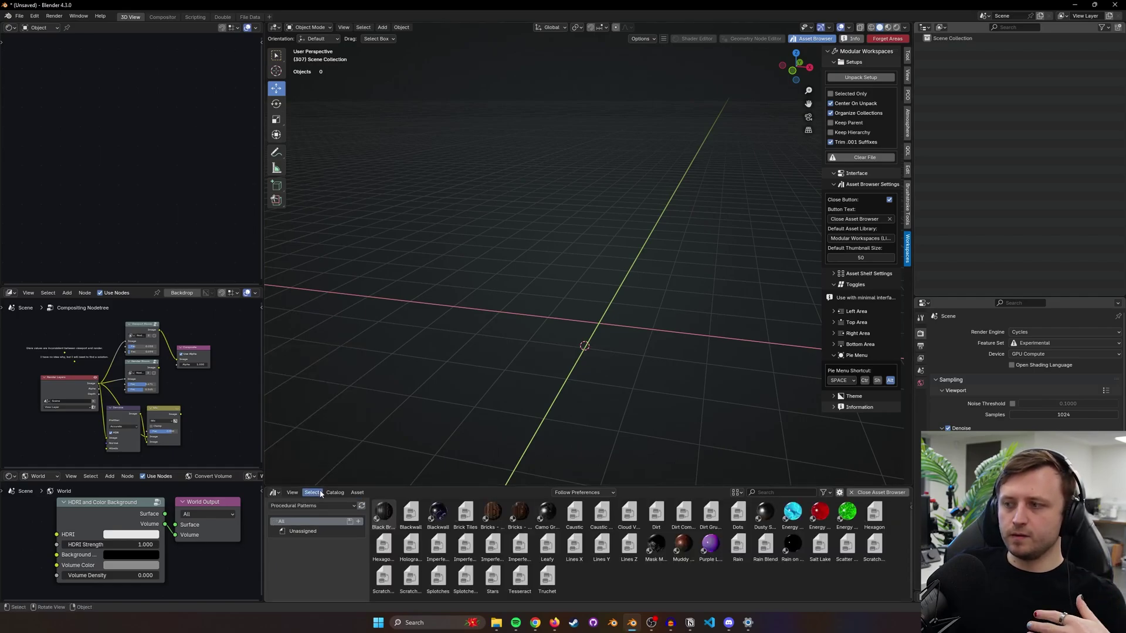
{"action": "left_click", "coordinate": [322, 507]}
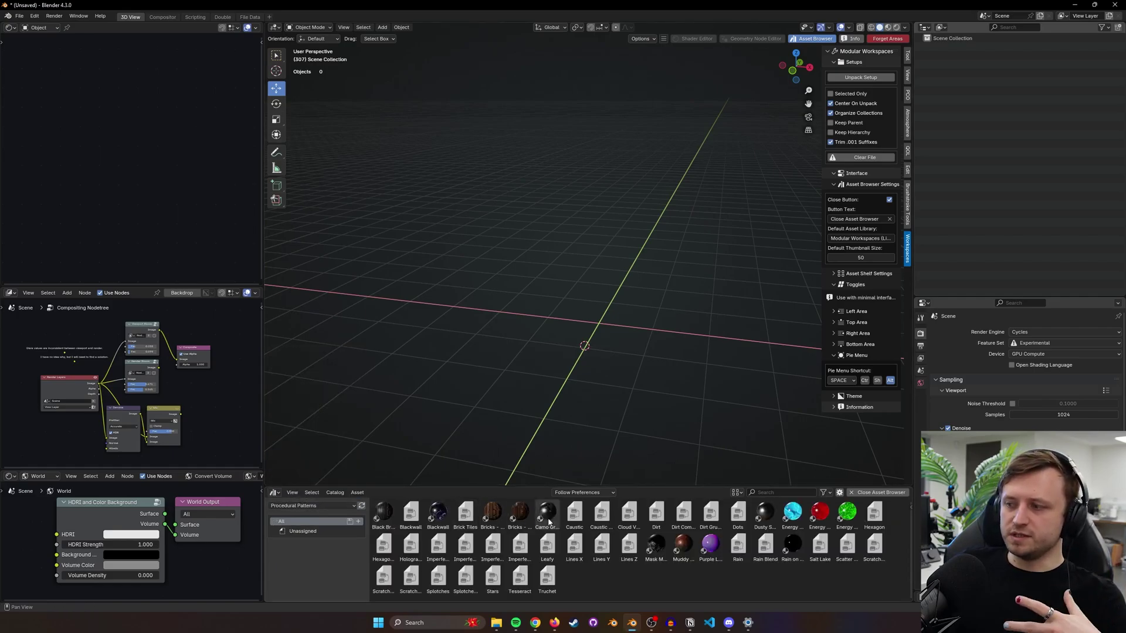
{"action": "left_click", "coordinate": [317, 507]}
{"action": "left_click", "coordinate": [287, 438]}
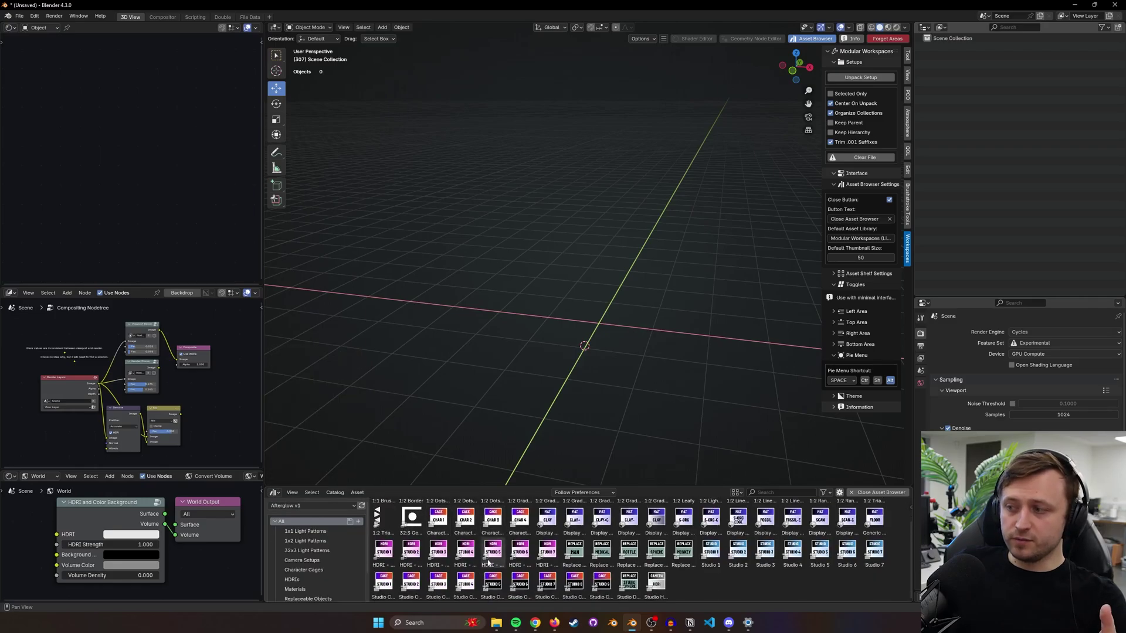
{"action": "scroll", "coordinate": [480, 541], "scroll_direction": "up", "scroll_amount": 1}
{"action": "scroll", "coordinate": [464, 560], "scroll_direction": "down", "scroll_amount": 1}
{"action": "scroll", "coordinate": [446, 578], "scroll_direction": "up", "scroll_amount": 1}
{"action": "left_click", "coordinate": [877, 493]}
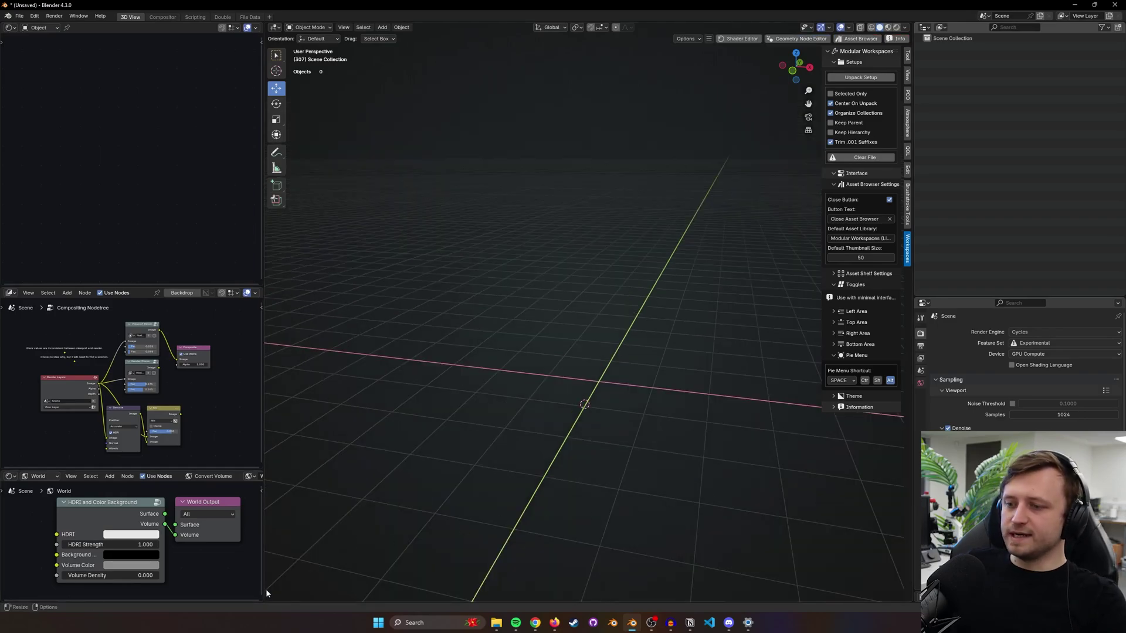
- Split a new area off the lower part of the 3D viewport and make it an Asset Browser
{"action": "left_click_drag", "start_coordinate": [266, 595], "coordinate": [277, 447]}
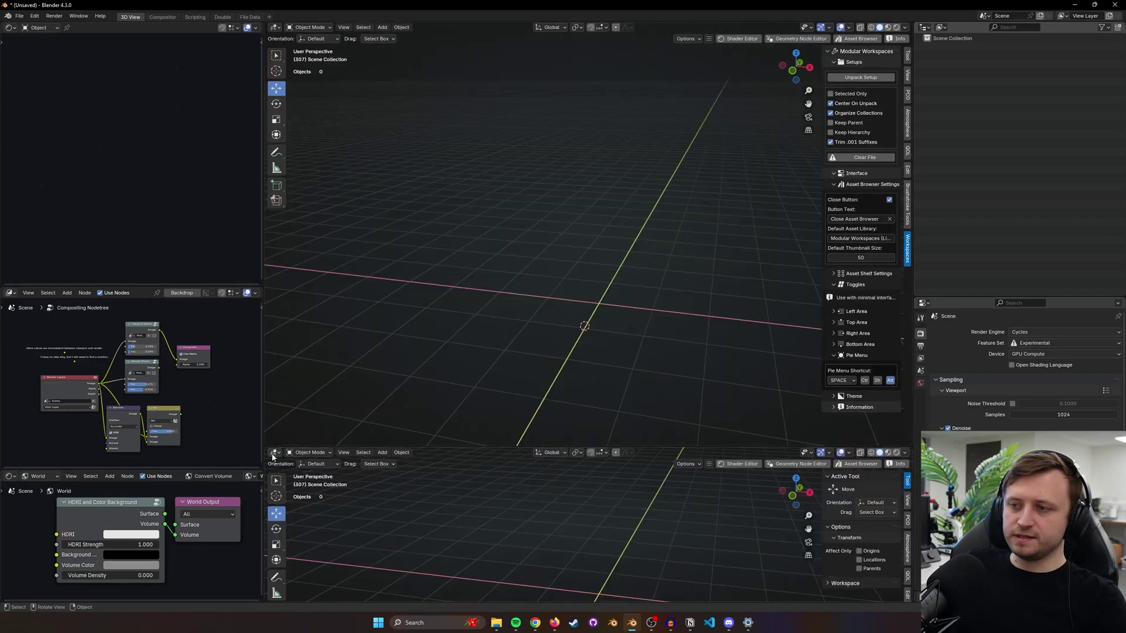
{"action": "left_click", "coordinate": [274, 452]}
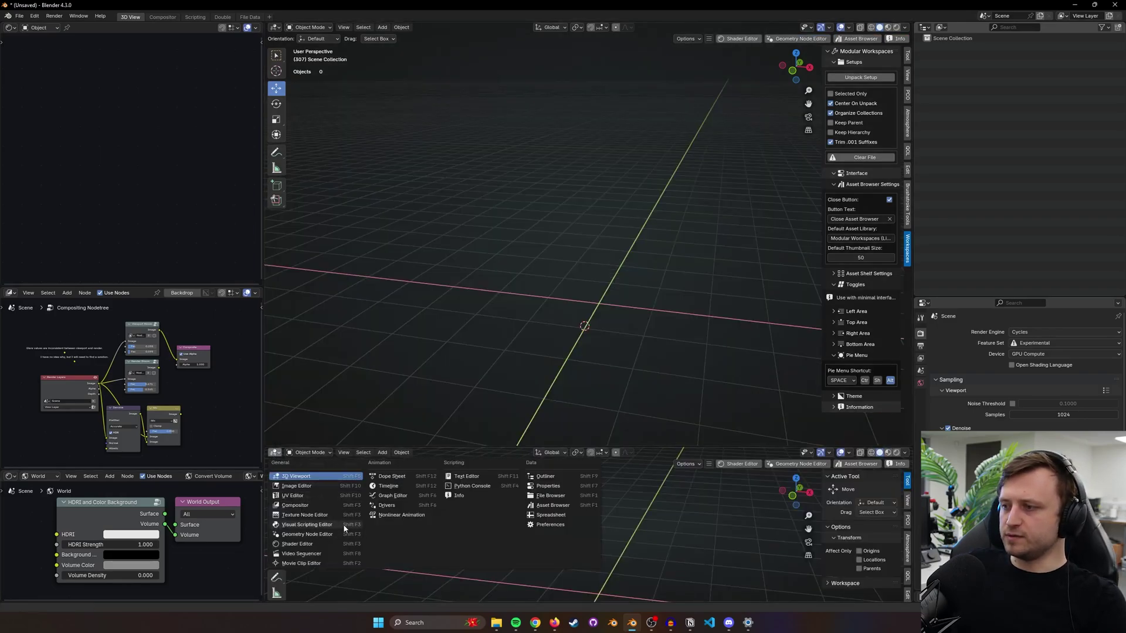
{"action": "left_click", "coordinate": [548, 505]}
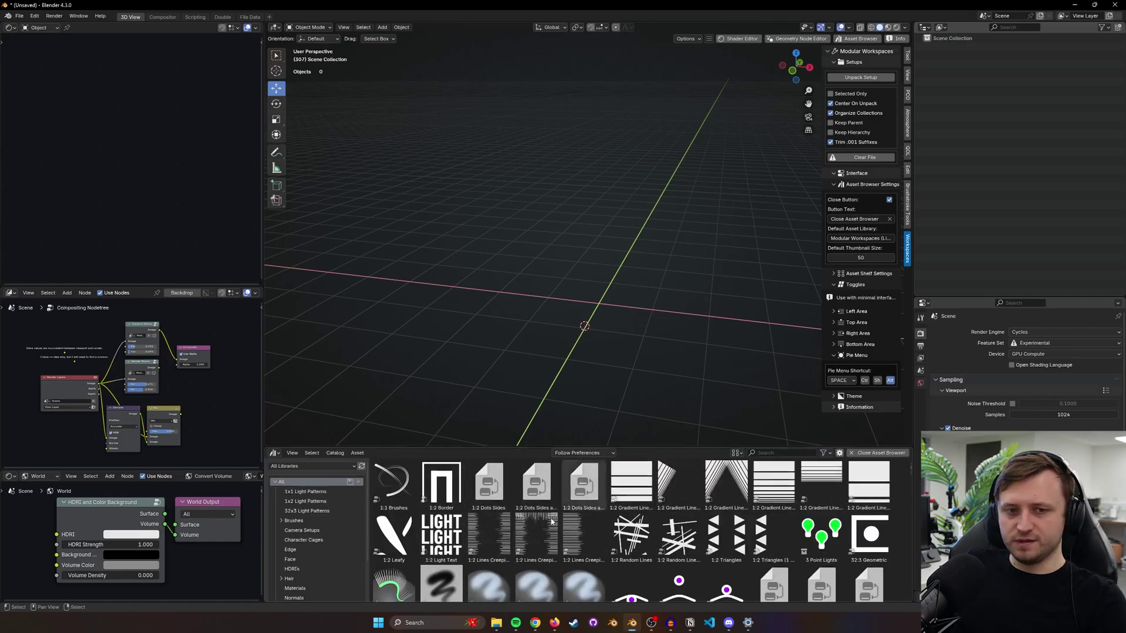
- Shrink the asset thumbnails, show the NodeGroupTools v2 library, and merge the area back into the 3D viewport
{"action": "left_click", "coordinate": [736, 453]}
{"action": "left_click_drag", "start_coordinate": [759, 470], "coordinate": [722, 469]}
{"action": "left_click", "coordinate": [312, 465]}
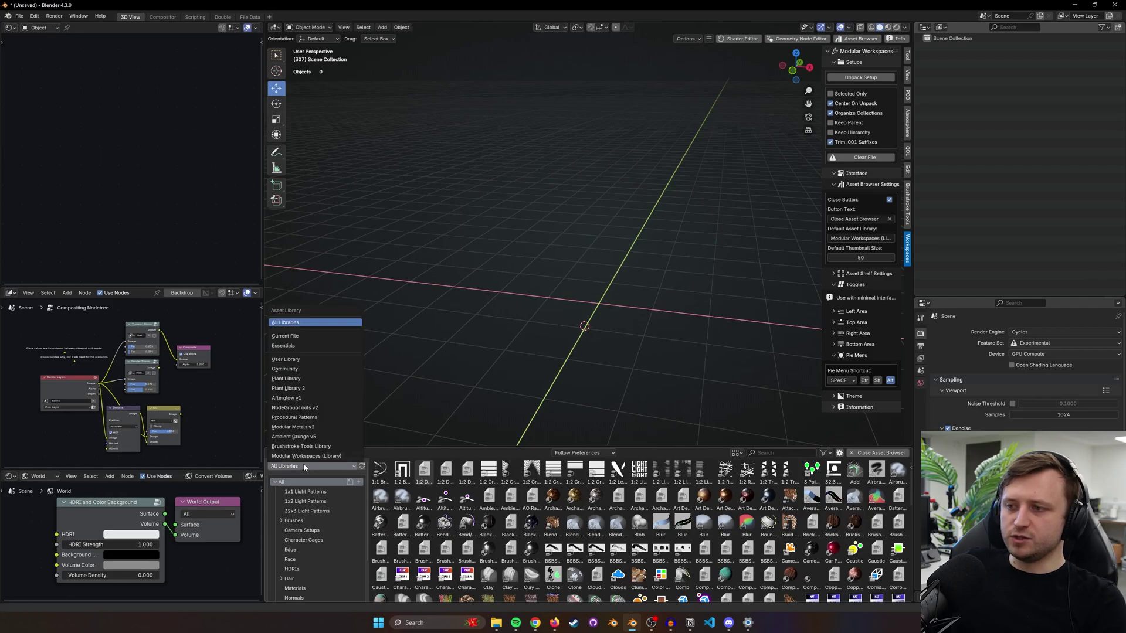
{"action": "left_click", "coordinate": [297, 407]}
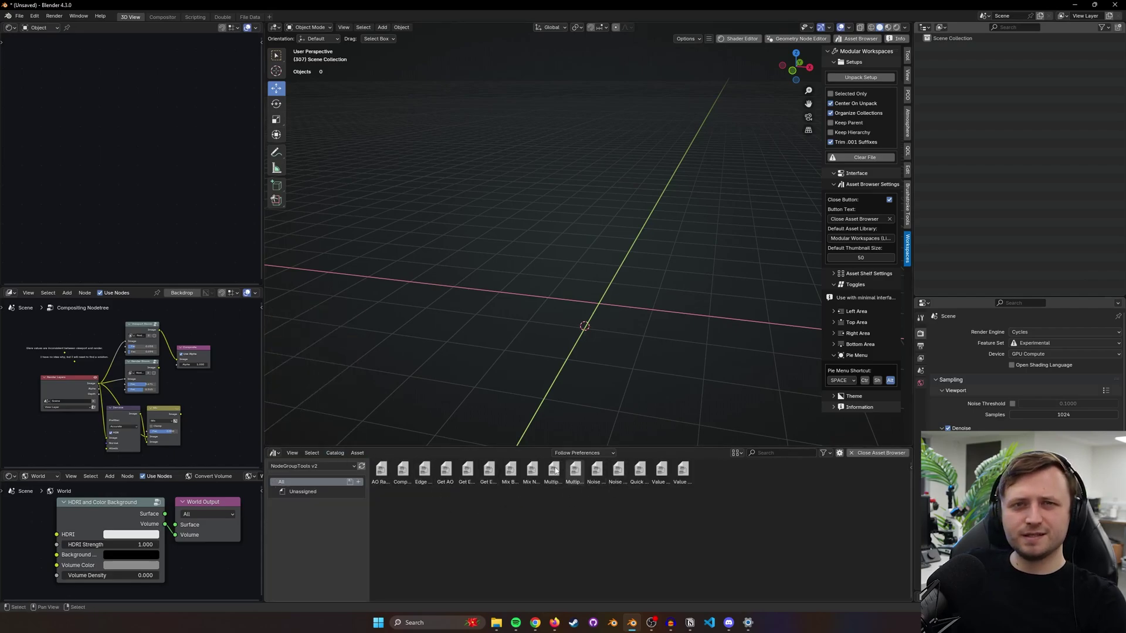
{"action": "left_click_drag", "start_coordinate": [267, 443], "coordinate": [274, 460]}
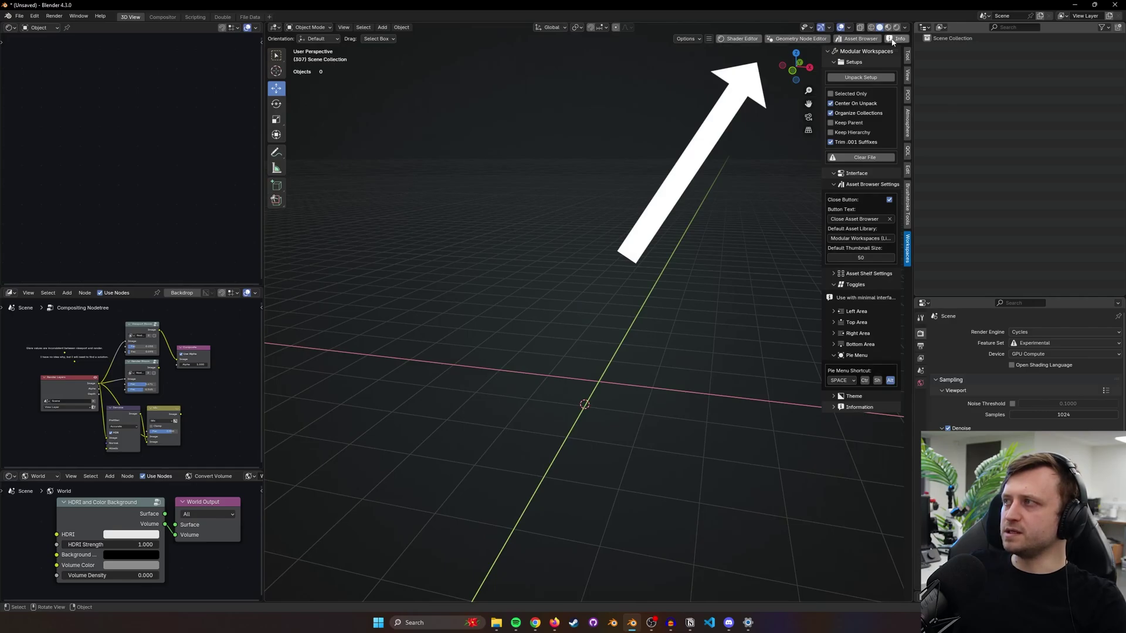
- Try the viewport's area toggles by opening and closing the Asset Browser and the Geometry Node Editor
{"action": "left_click", "coordinate": [847, 40]}
{"action": "left_click", "coordinate": [826, 39]}
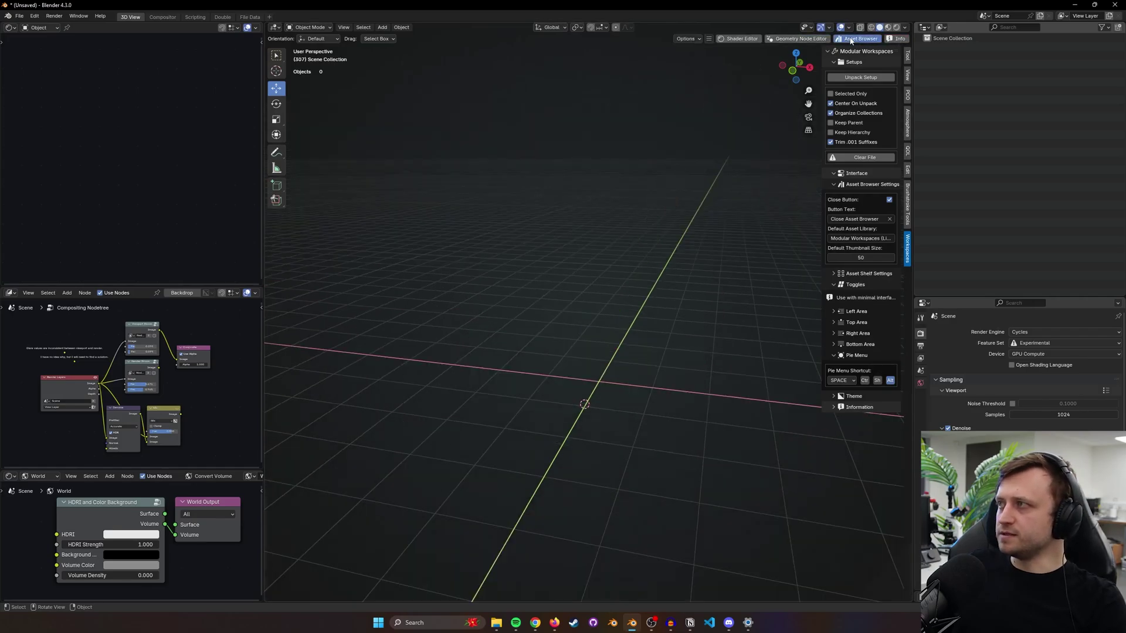
{"action": "left_click", "coordinate": [850, 41]}
{"action": "left_click", "coordinate": [812, 41]}
{"action": "left_click", "coordinate": [781, 41]}
{"action": "left_click", "coordinate": [634, 40]}
{"action": "left_click", "coordinate": [791, 40]}
{"action": "left_click", "coordinate": [636, 40]}
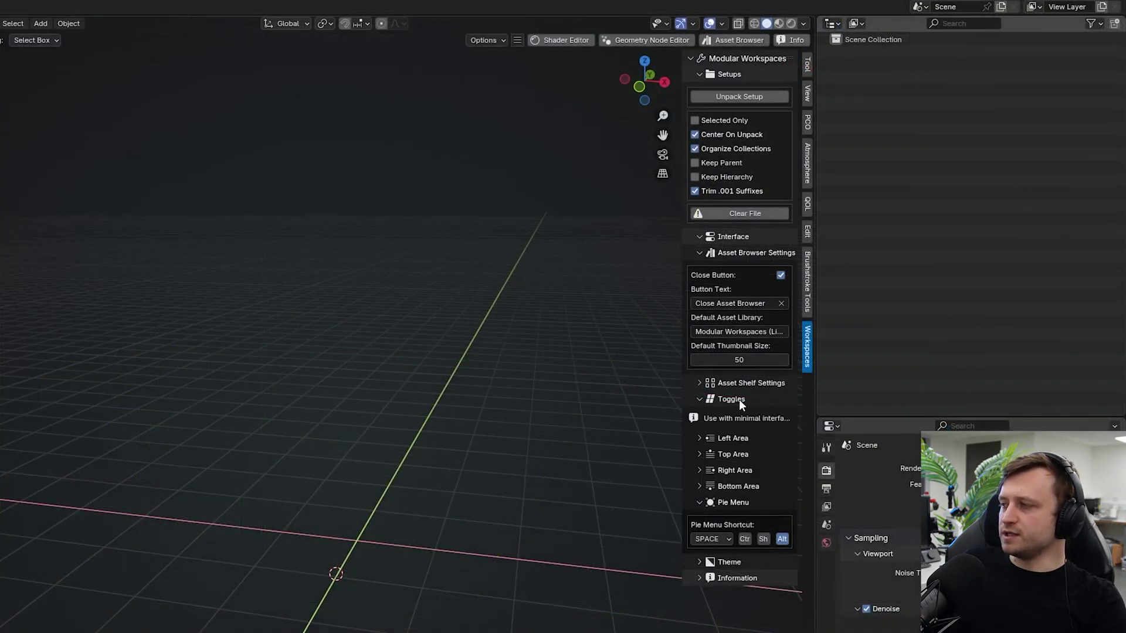
- In the Bottom Area toggle settings, switch the Bottom Area Button off and on, and turn Icon-only Mode on and off
{"action": "left_click", "coordinate": [734, 487]}
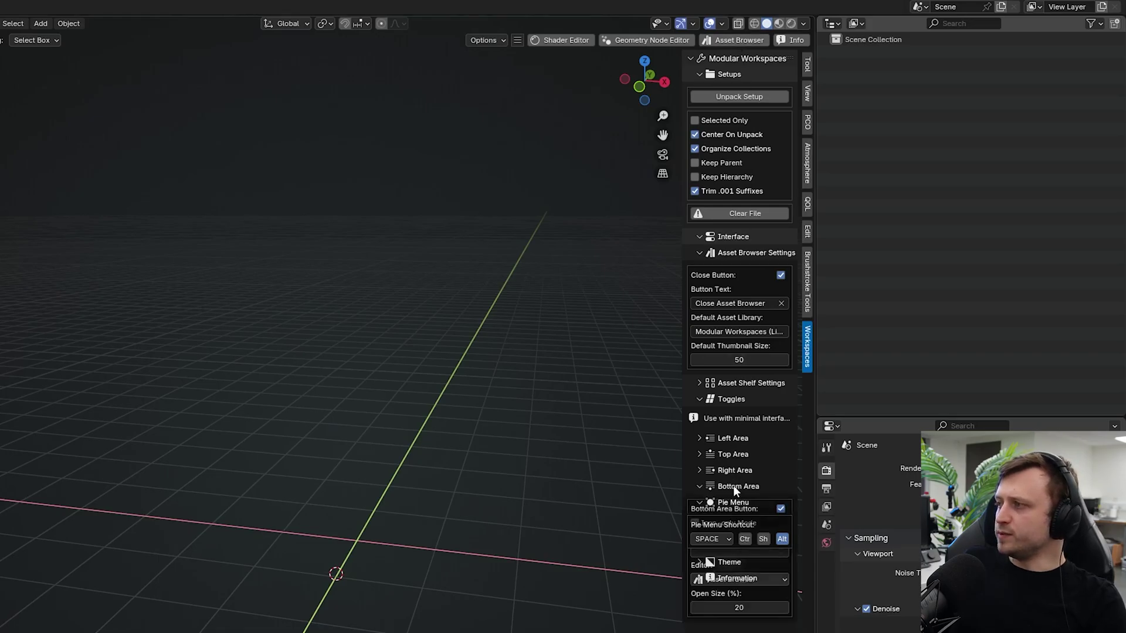
{"action": "left_click", "coordinate": [780, 509]}
{"action": "left_click", "coordinate": [780, 509]}
{"action": "left_click", "coordinate": [695, 523]}
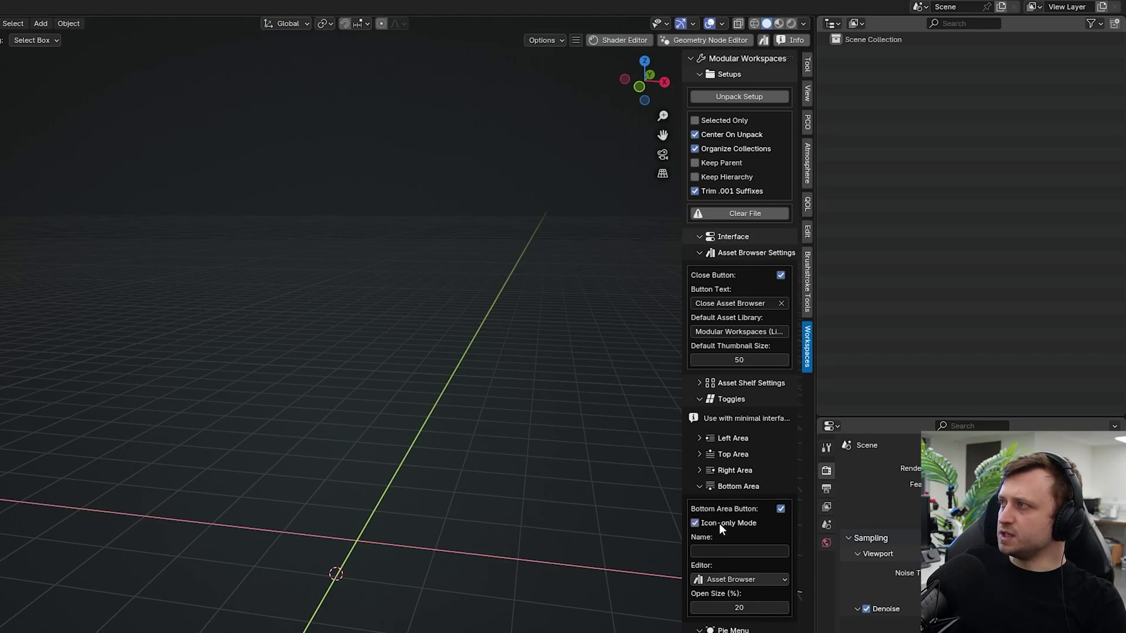
{"action": "left_click", "coordinate": [765, 42]}
{"action": "left_click", "coordinate": [698, 43]}
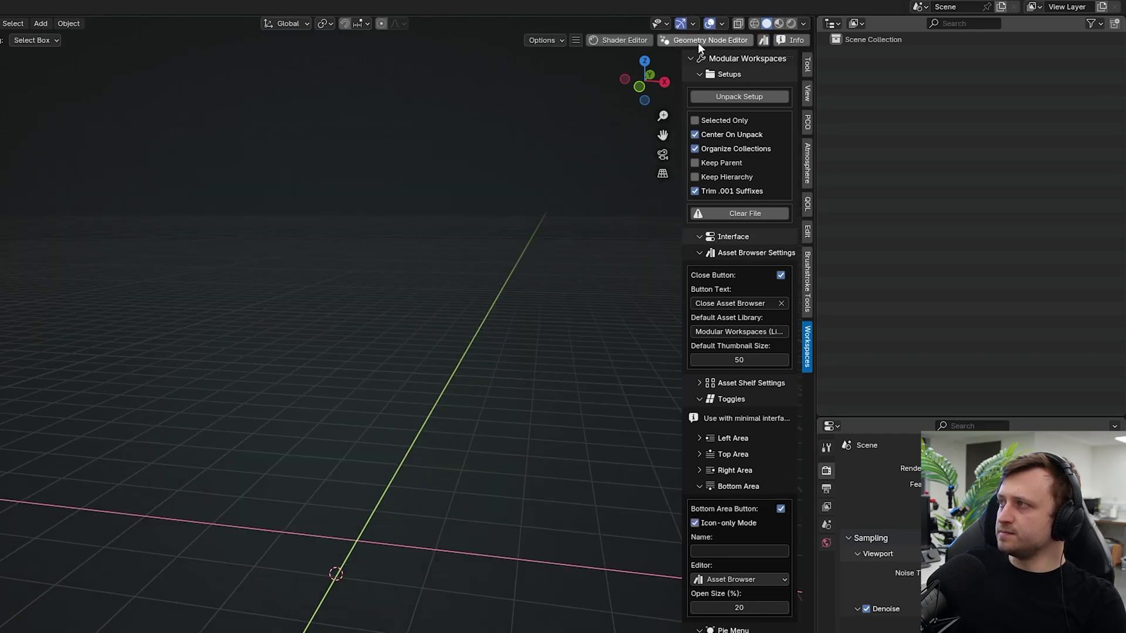
{"action": "left_click", "coordinate": [695, 523]}
- Name the bottom area toggle "Something" and clear the name again
{"action": "left_click", "coordinate": [720, 551]}
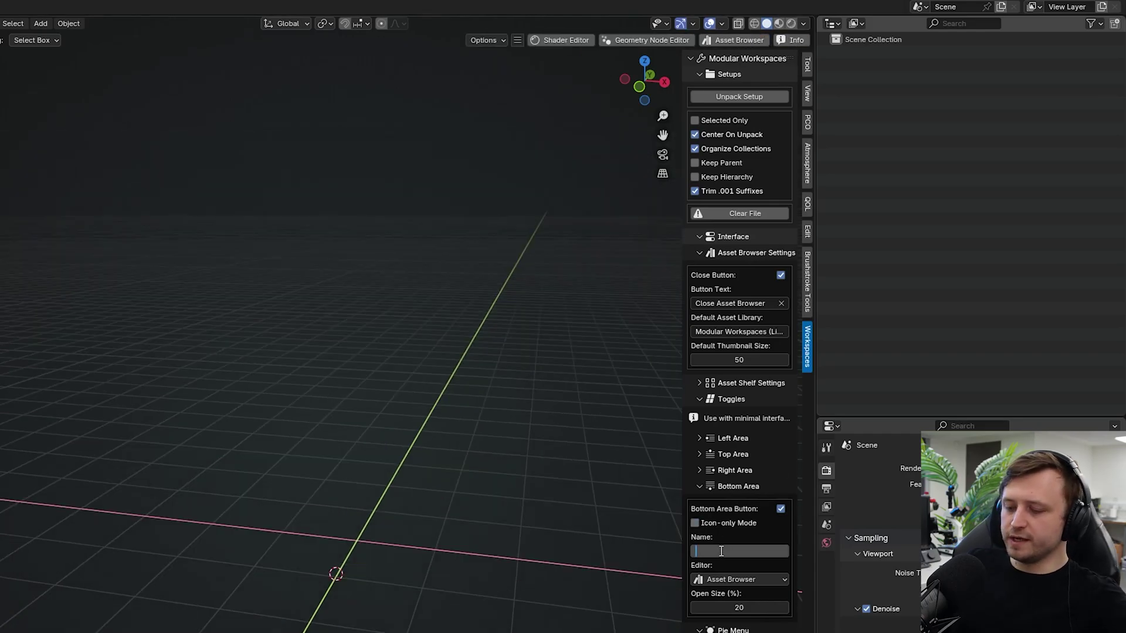
{"action": "type", "text": "Someth"}
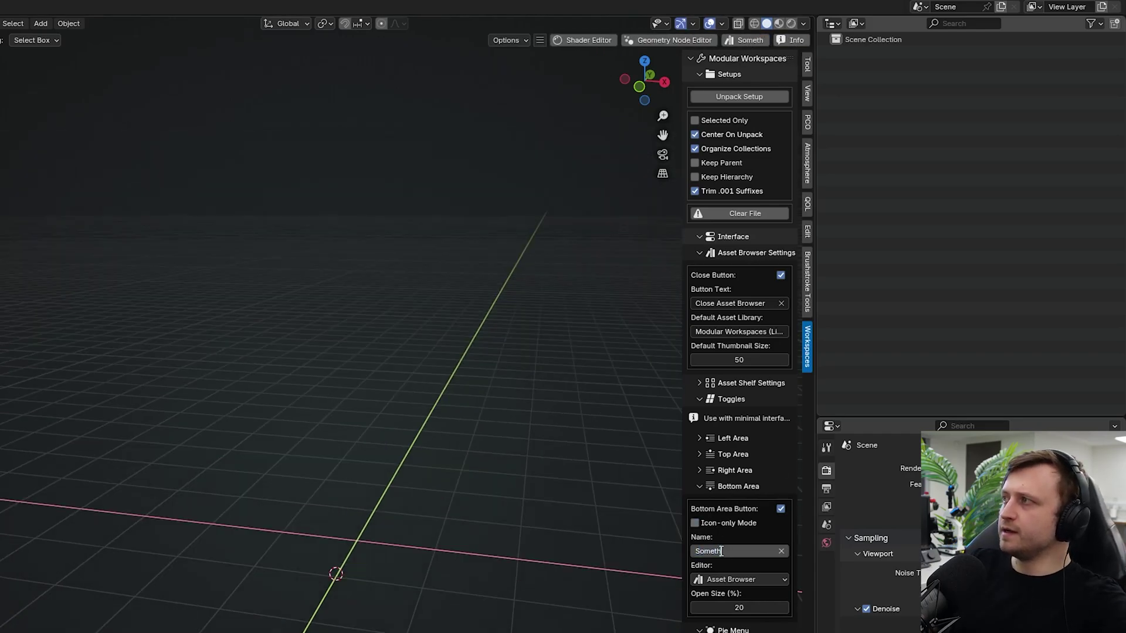
{"action": "type", "text": "ing"}
{"action": "key", "text": "Return"}
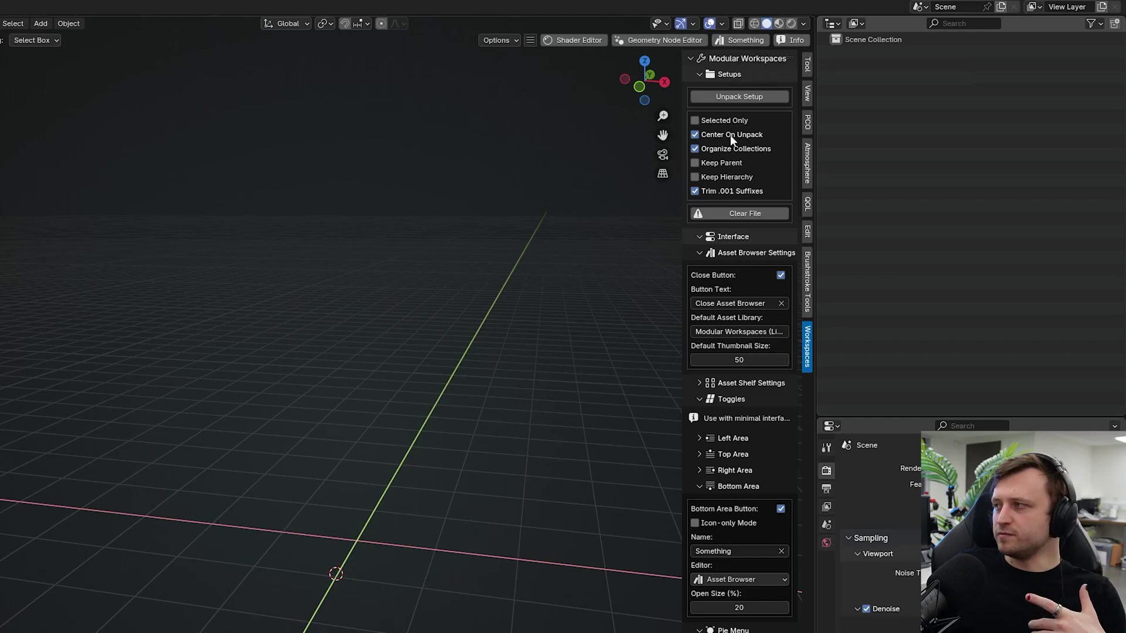
{"action": "left_click", "coordinate": [781, 552]}
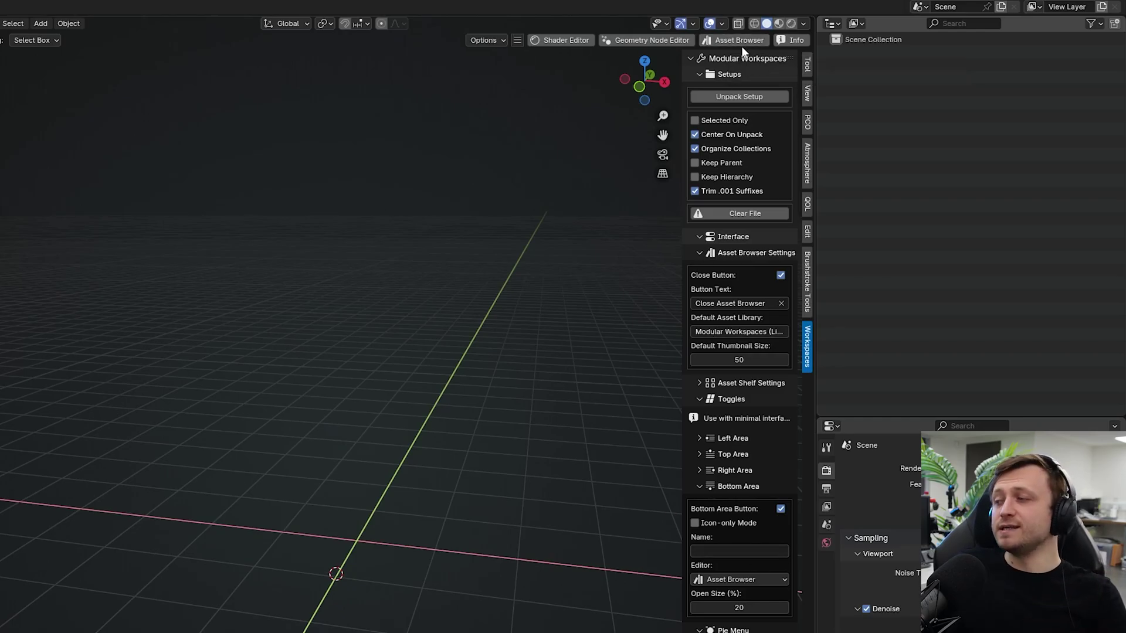
- Assign the Compositor to the bottom area, try its toggle, and restore the Asset Browser as the area's editor
{"action": "left_click", "coordinate": [756, 580]}
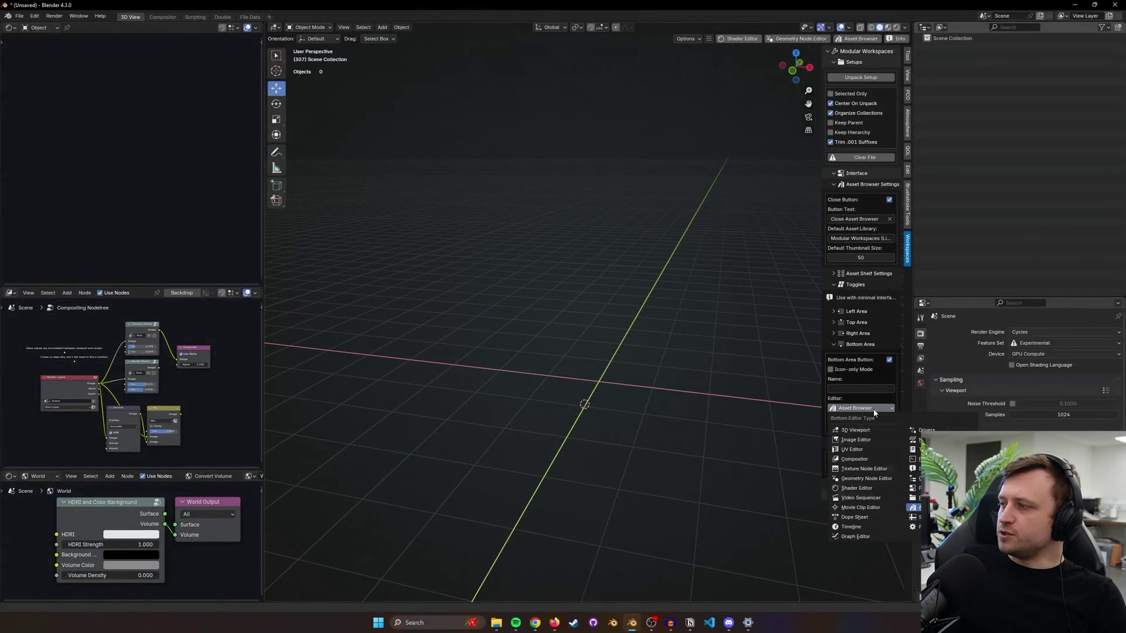
{"action": "left_click", "coordinate": [854, 459]}
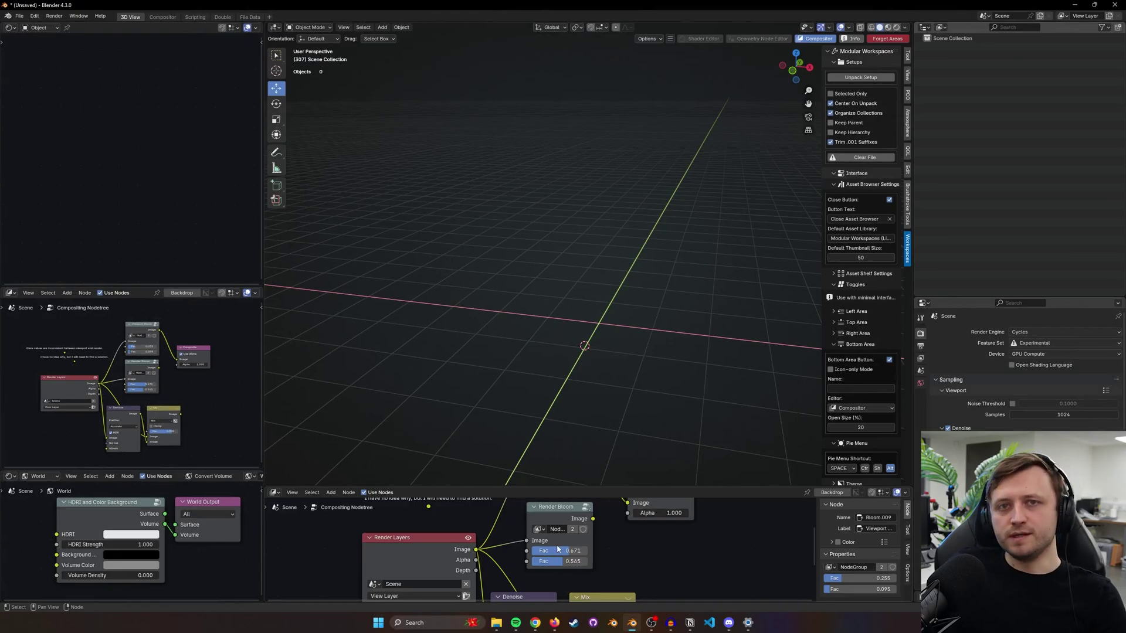
{"action": "left_click", "coordinate": [814, 39]}
{"action": "left_click", "coordinate": [861, 408]}
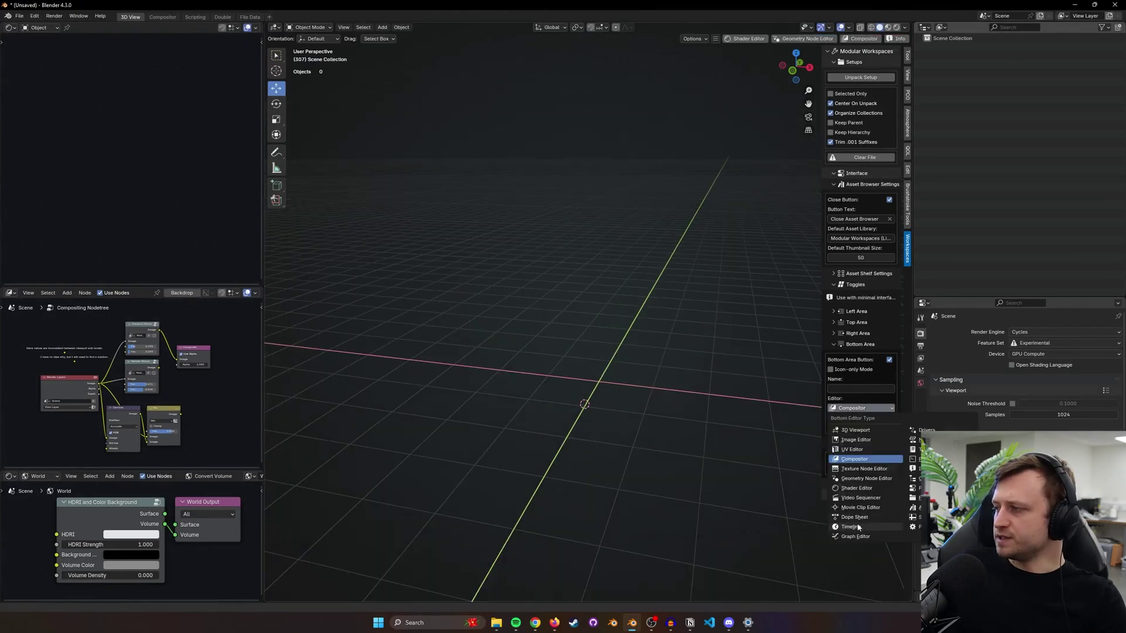
{"action": "left_click", "coordinate": [857, 523]}
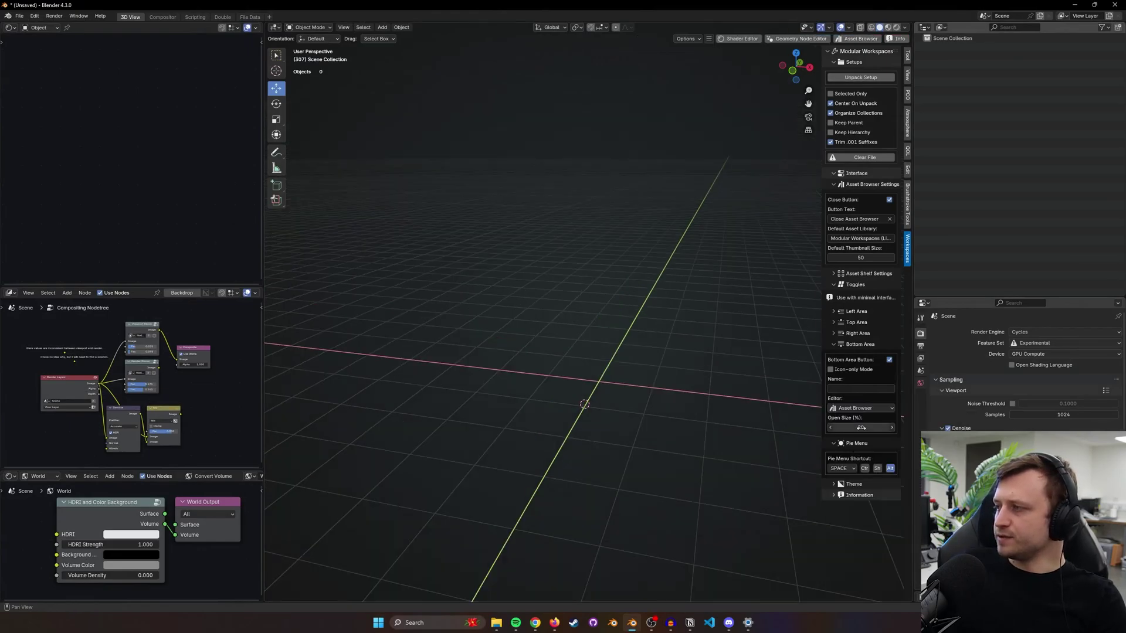
- Set the bottom area's Open Size to 45% and try it by opening and closing the Asset Browser
{"action": "left_click_drag", "start_coordinate": [861, 427], "coordinate": [852, 428]}
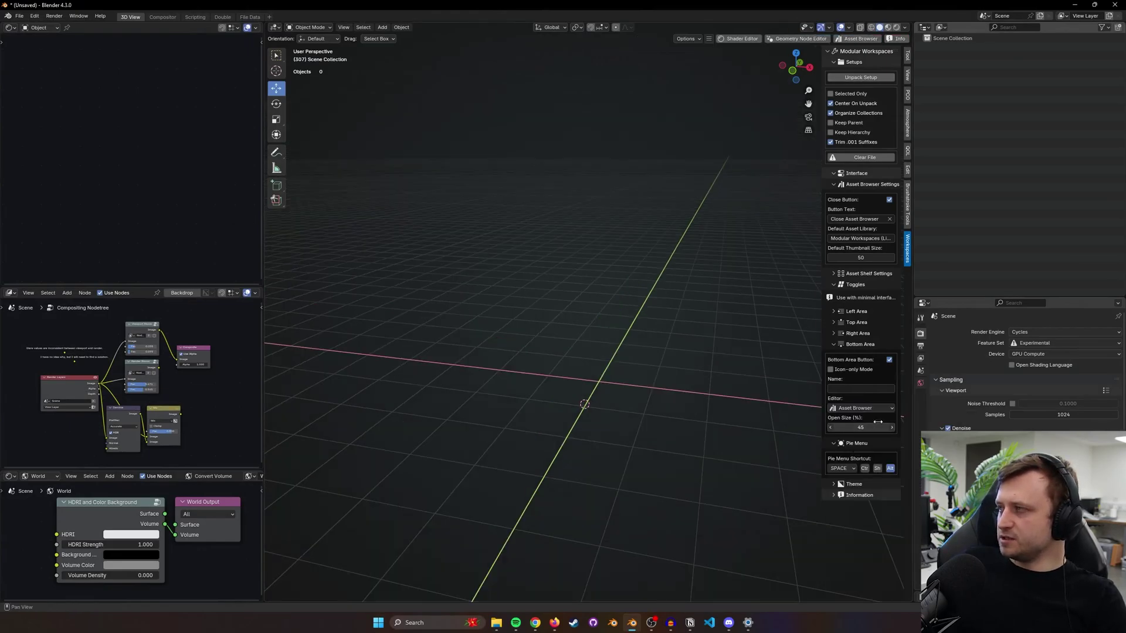
{"action": "left_click", "coordinate": [859, 39]}
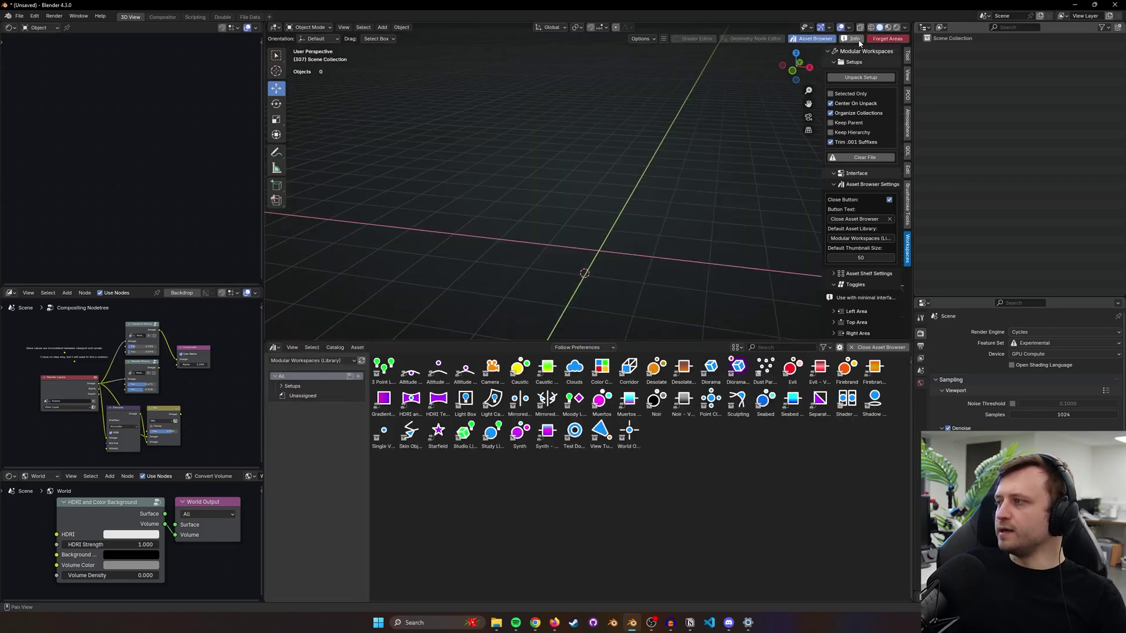
{"action": "left_click", "coordinate": [891, 347]}
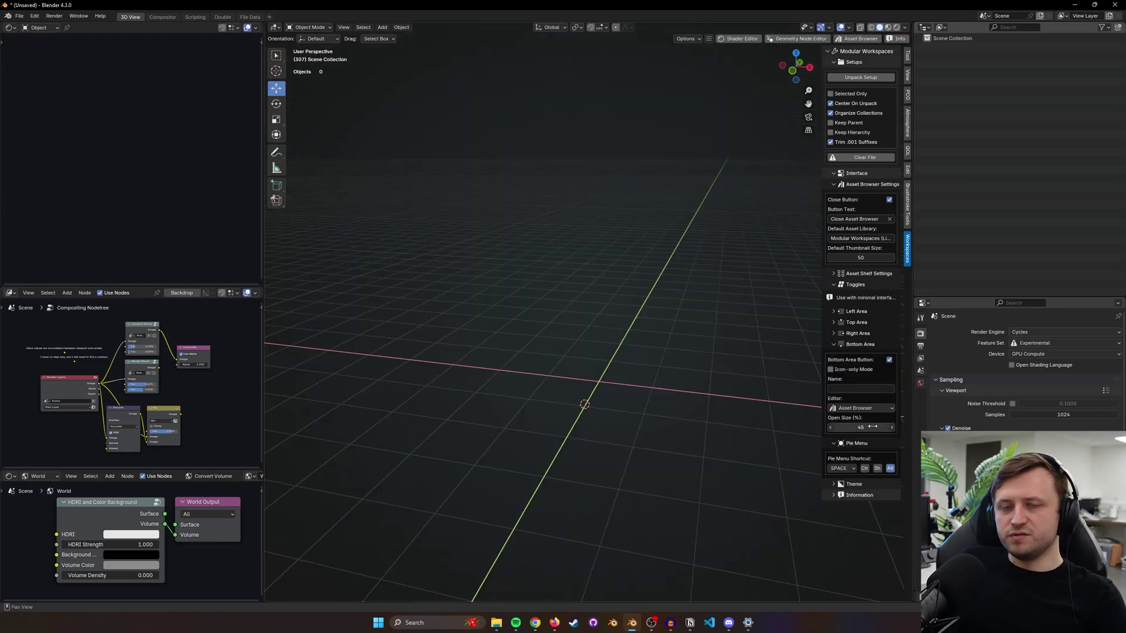
{"action": "left_click", "coordinate": [859, 39]}
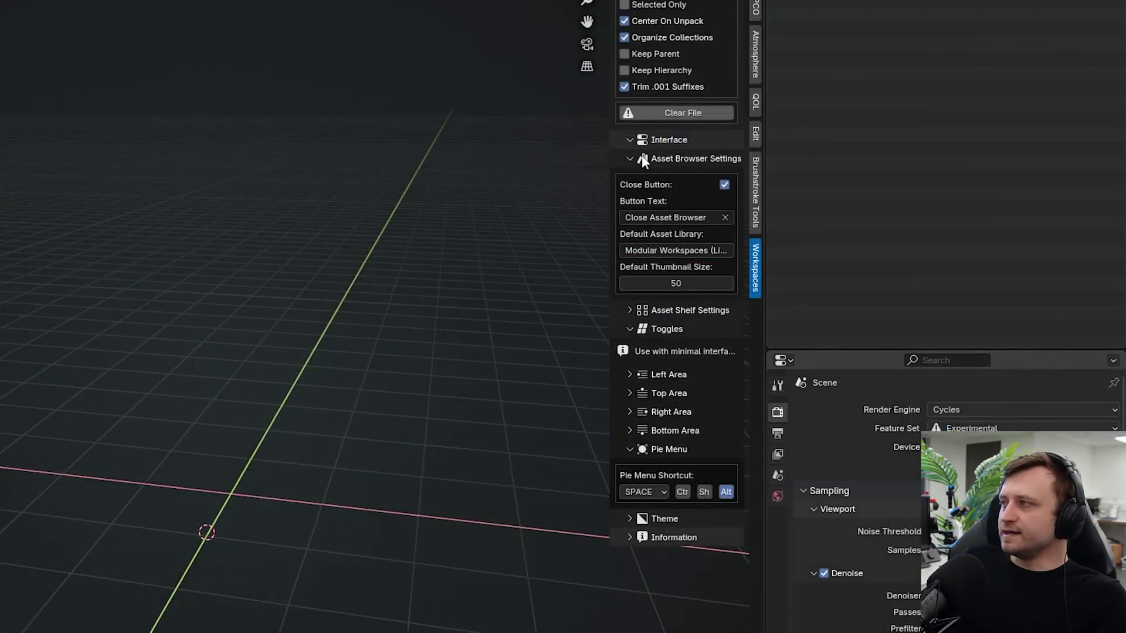
- Examine the full Default Asset Library name in the Asset Browser Settings, and open and close the Asset Browser on that library
{"action": "left_click", "coordinate": [641, 154]}
{"action": "left_click", "coordinate": [649, 156]}
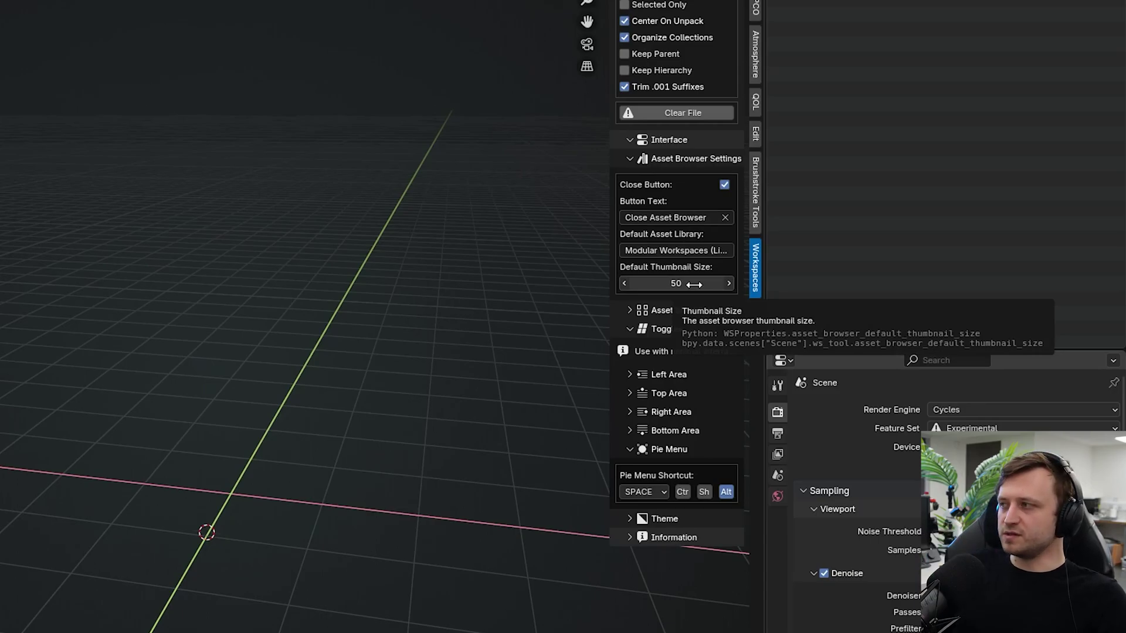
{"action": "left_click", "coordinate": [697, 251]}
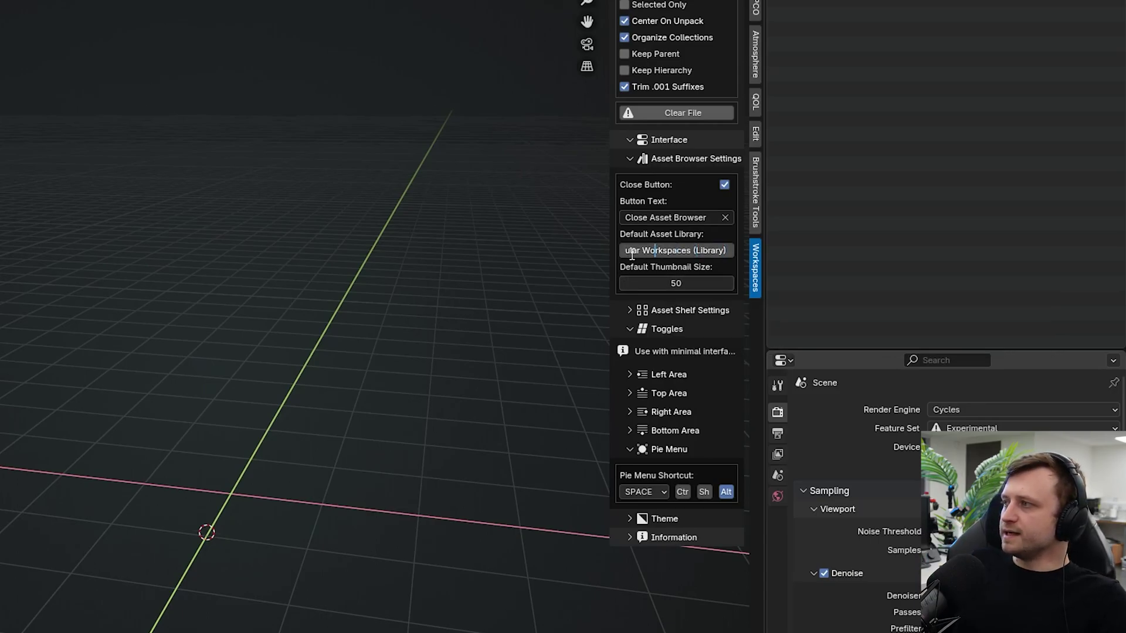
{"action": "left_click_drag", "start_coordinate": [632, 254], "coordinate": [622, 254]}
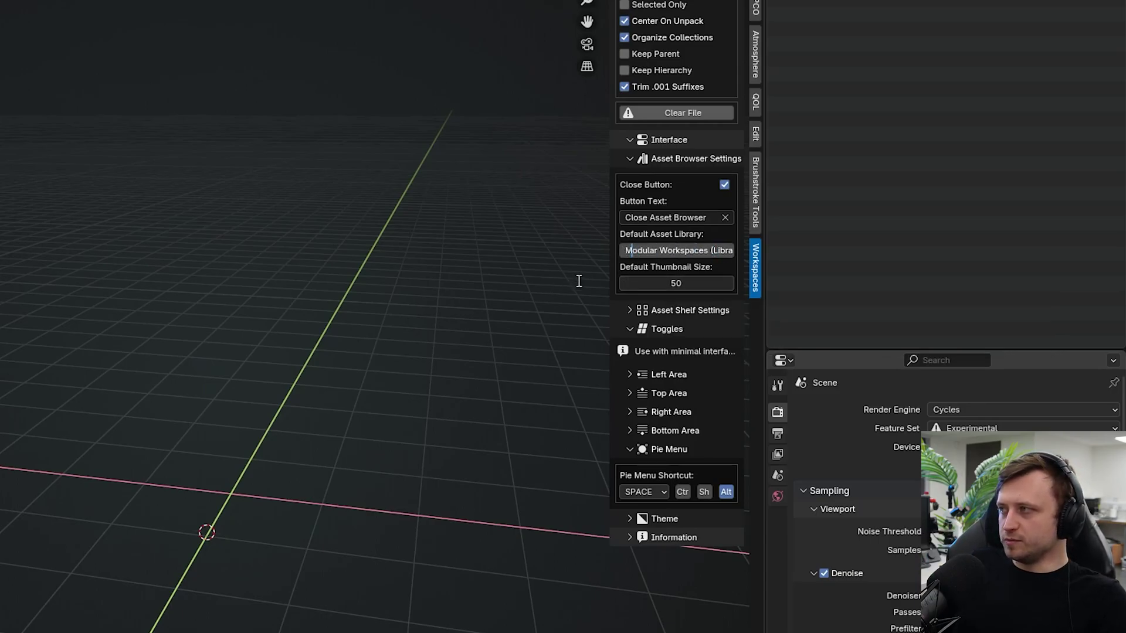
{"action": "left_click", "coordinate": [845, 40]}
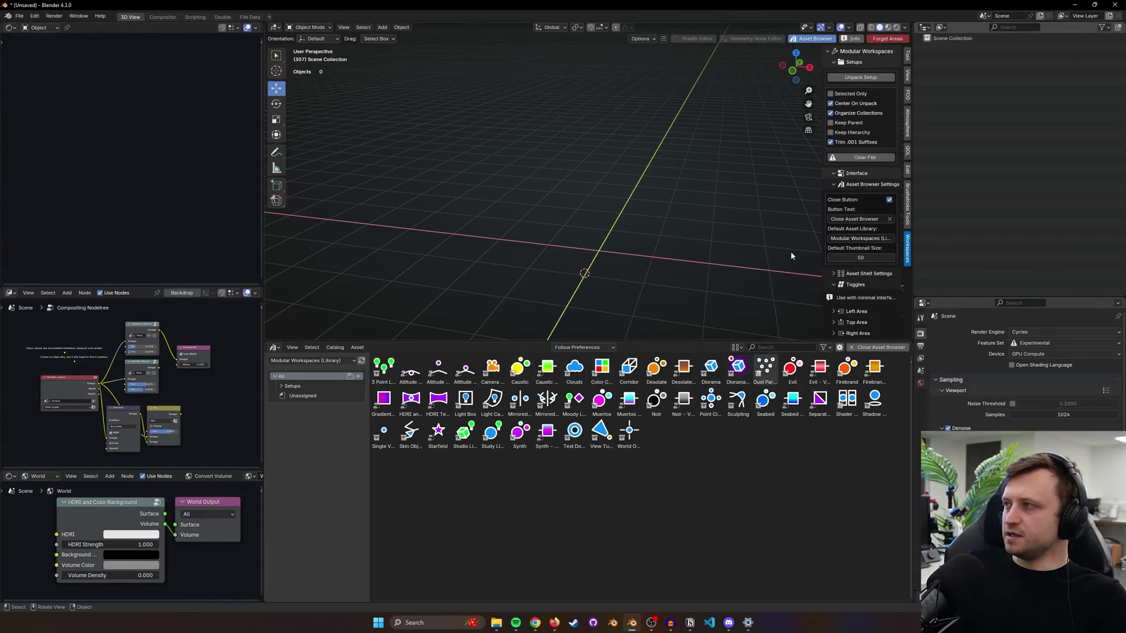
{"action": "left_click", "coordinate": [815, 39]}
- Reduce the bottom area's Open Size and check it by opening and closing the Asset Browser
{"action": "left_click", "coordinate": [870, 425]}
{"action": "key", "text": "Return"}
{"action": "left_click", "coordinate": [856, 39]}
{"action": "left_click", "coordinate": [856, 39]}
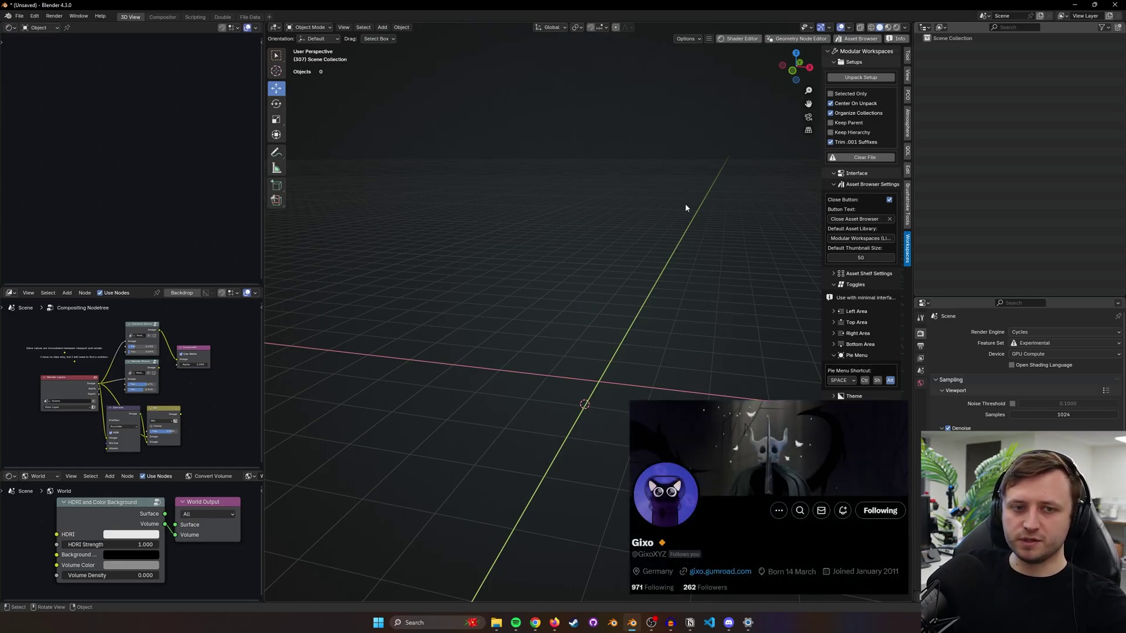
- Open and close the Asset Browser twice using the Pie Area Toggles menu
{"action": "key", "text": "alt+space"}
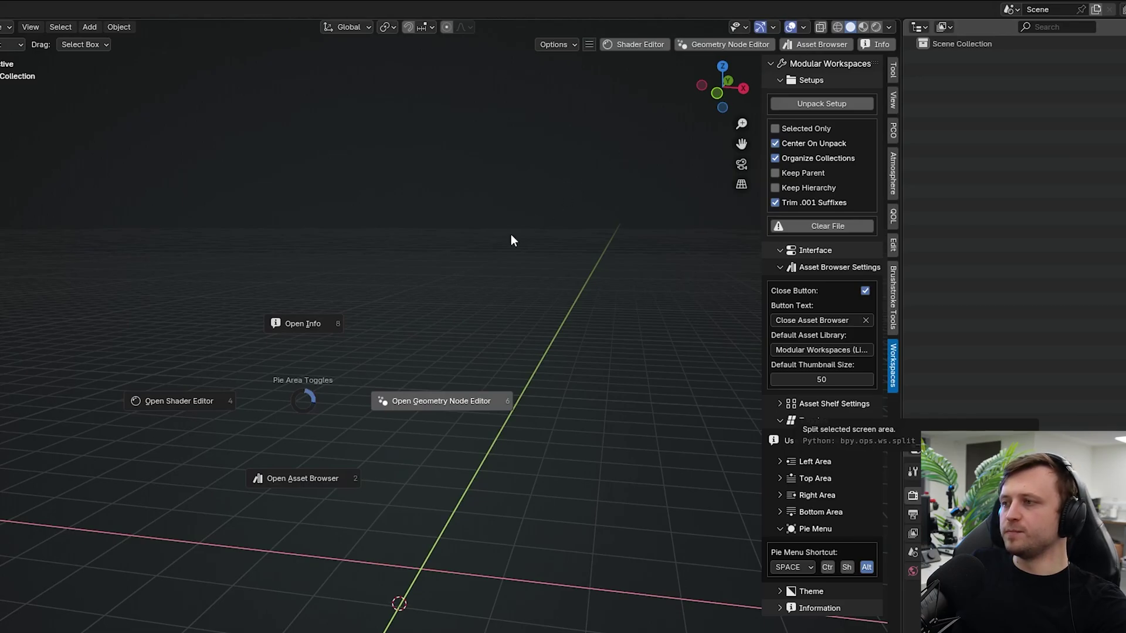
{"action": "left_click", "coordinate": [300, 519]}
{"action": "key", "text": "alt+space"}
{"action": "left_click", "coordinate": [319, 461]}
{"action": "key", "text": "alt+space"}
{"action": "left_click", "coordinate": [329, 475]}
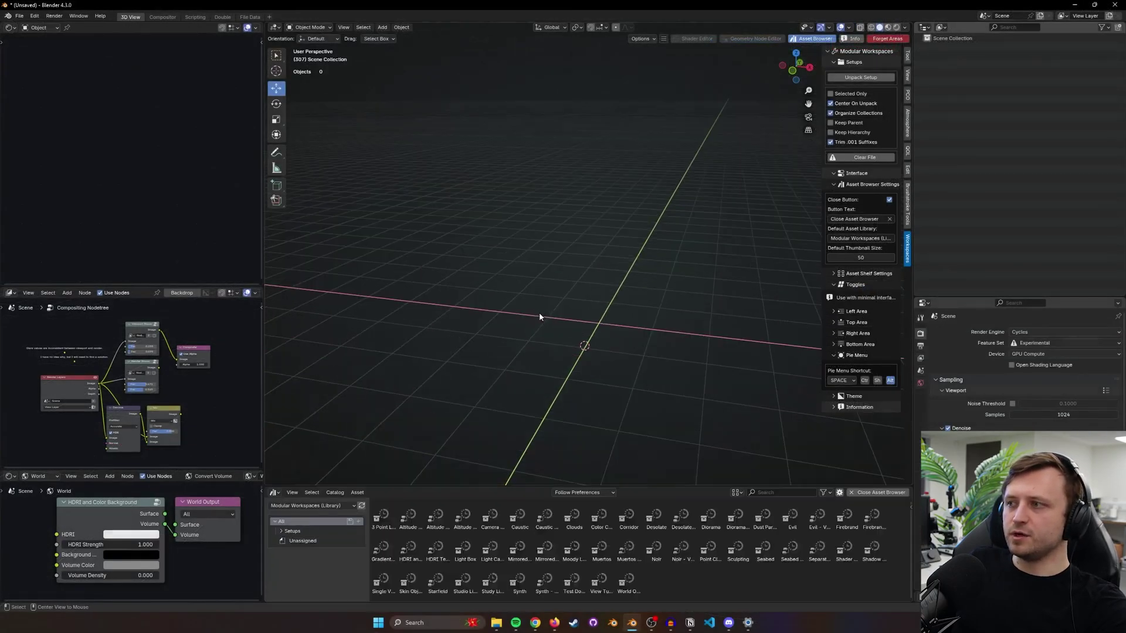
{"action": "key", "text": "alt+space"}
{"action": "left_click", "coordinate": [535, 326]}
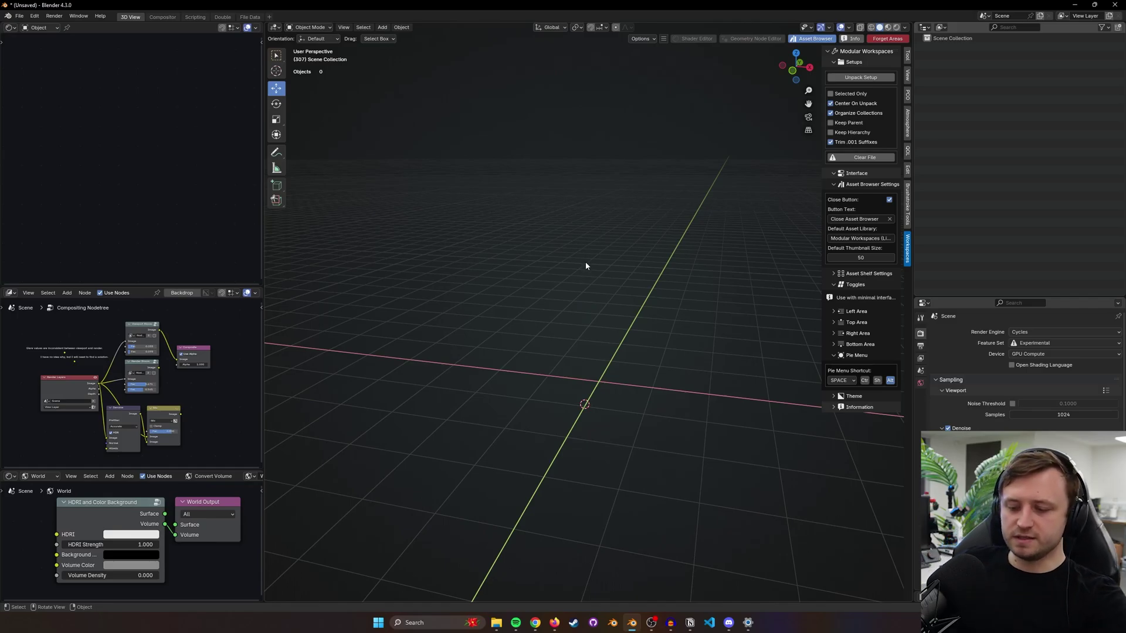
- Toggle the Asset Browser repeatedly through the pie menu in quick succession, leaving it open below the 3D viewport
{"action": "key", "text": "alt+space"}
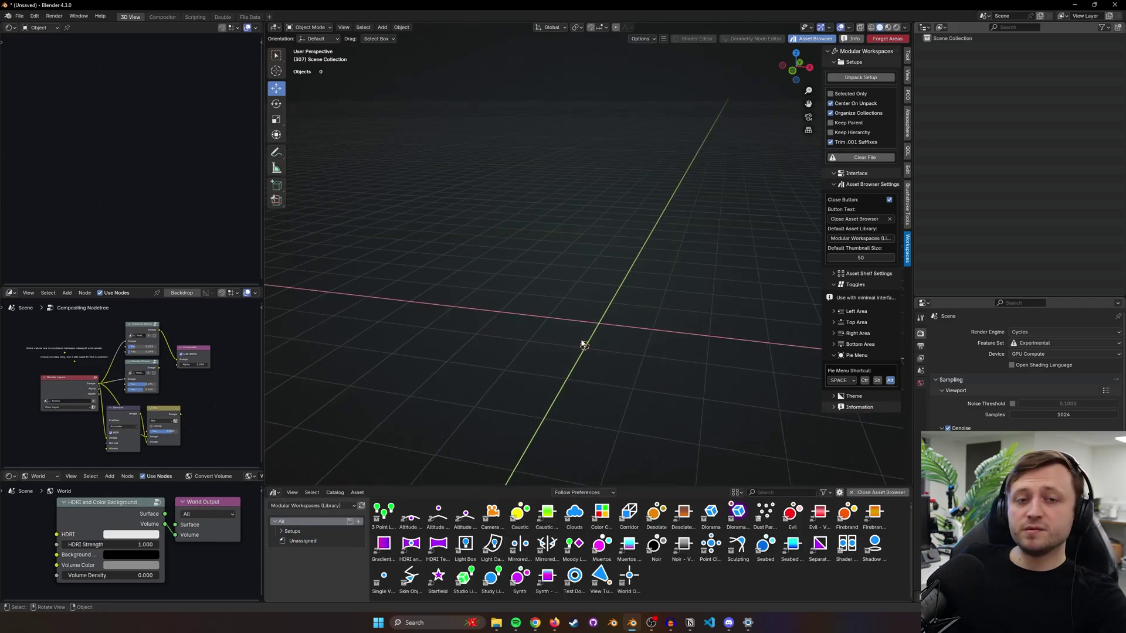
{"action": "key", "text": "alt+space"}
{"action": "key", "text": "alt+space"}
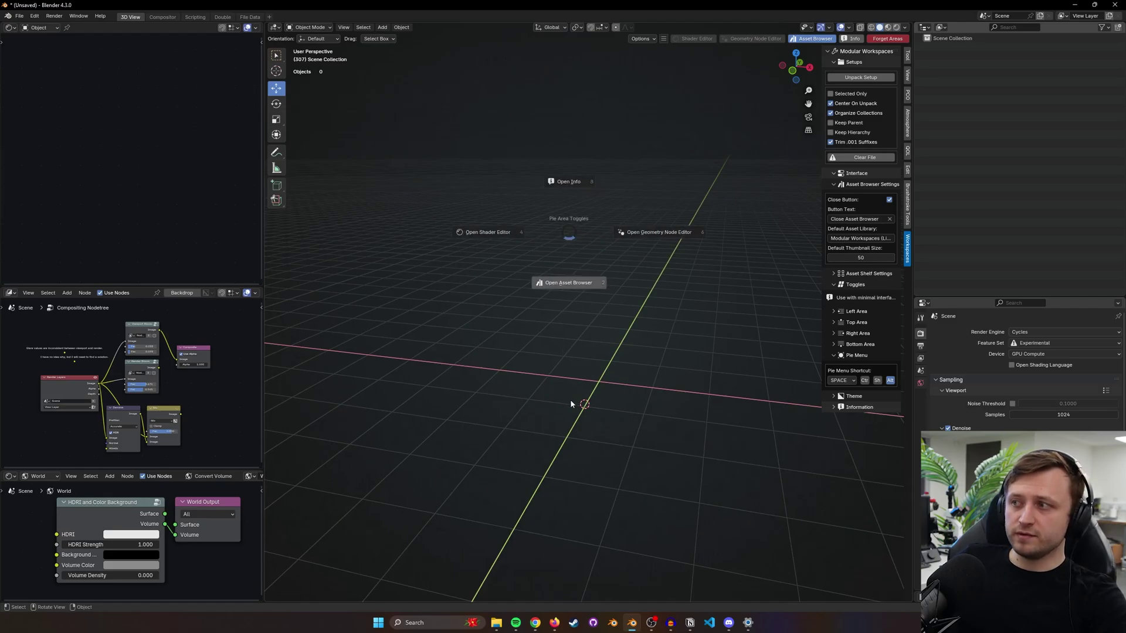
{"action": "left_click", "coordinate": [538, 457]}
{"action": "key", "text": "alt+space"}
{"action": "left_click", "coordinate": [551, 337]}
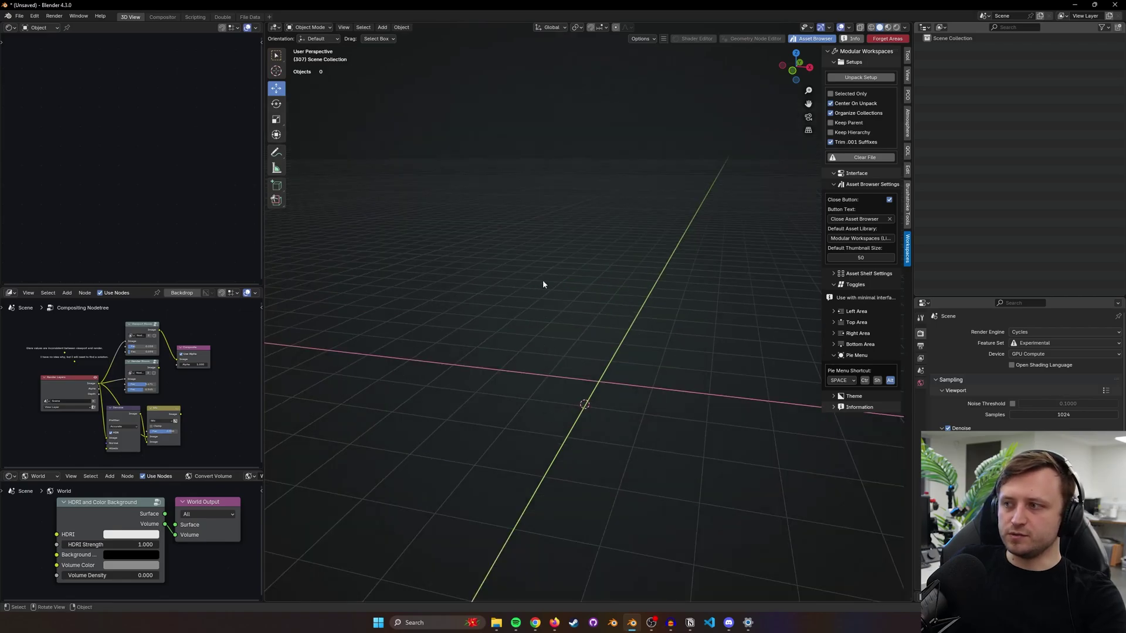
{"action": "key", "text": "alt+space"}
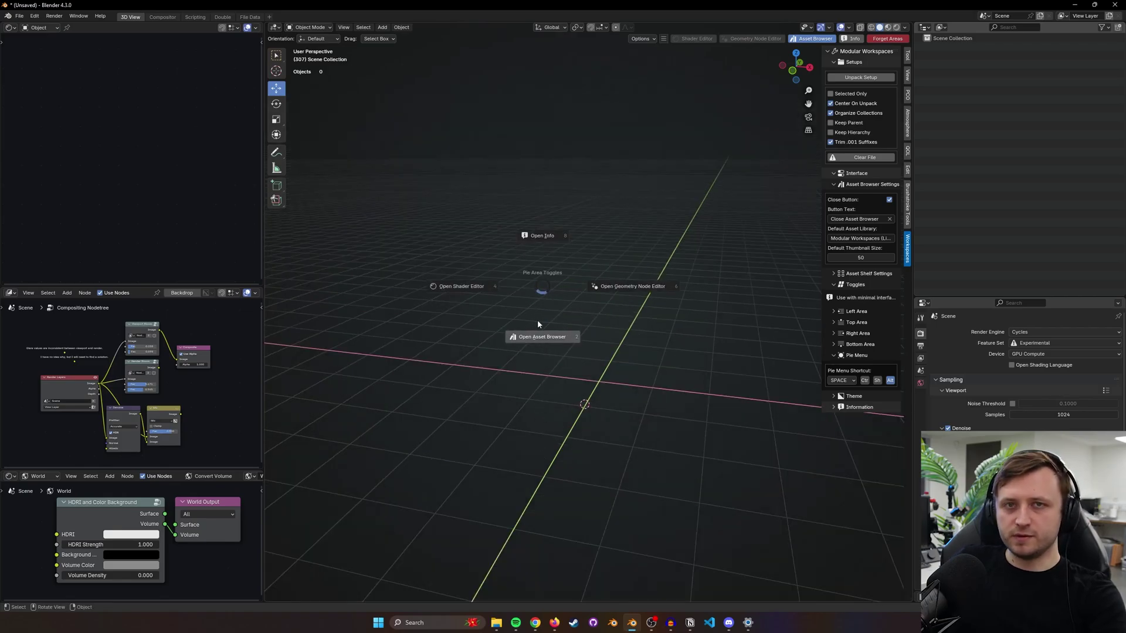
{"action": "left_click", "coordinate": [538, 360]}
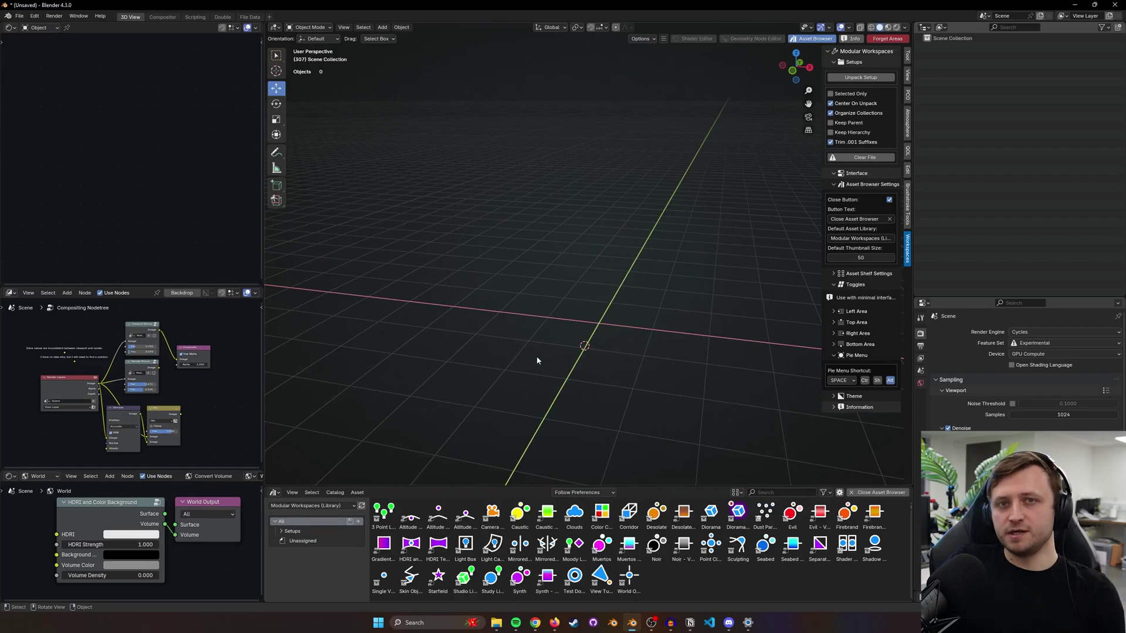
- Open and close the Info editor above the viewport twice from the pie menu, keeping the Asset Browser open
{"action": "key", "text": "alt+space"}
{"action": "left_click", "coordinate": [591, 181]}
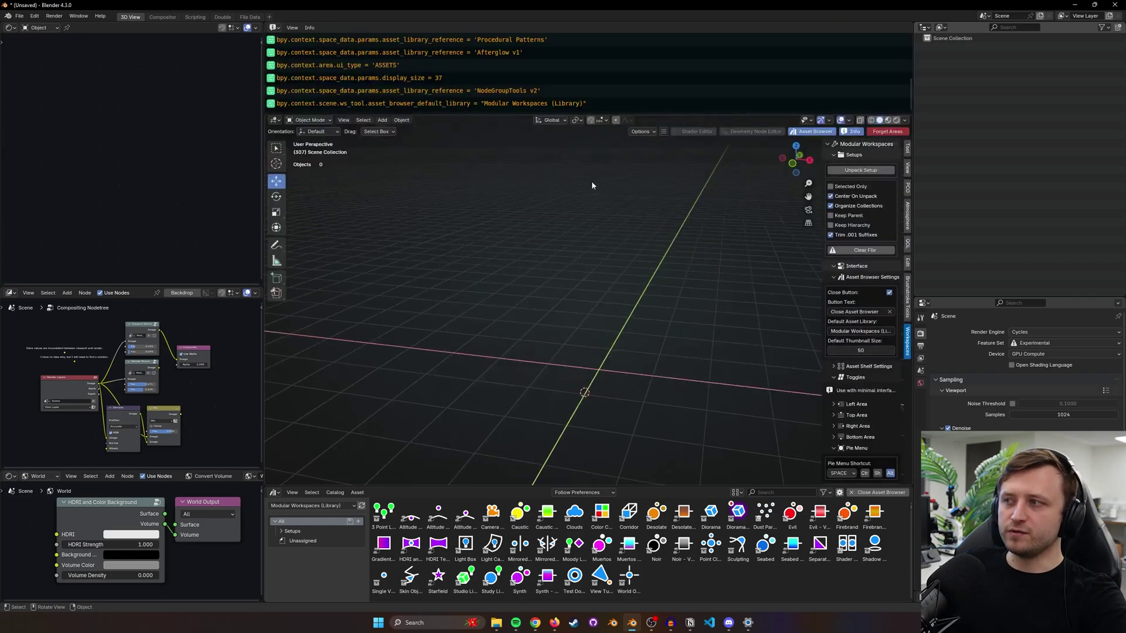
{"action": "key", "text": "alt+space"}
{"action": "key", "text": "8"}
{"action": "key", "text": "alt+space"}
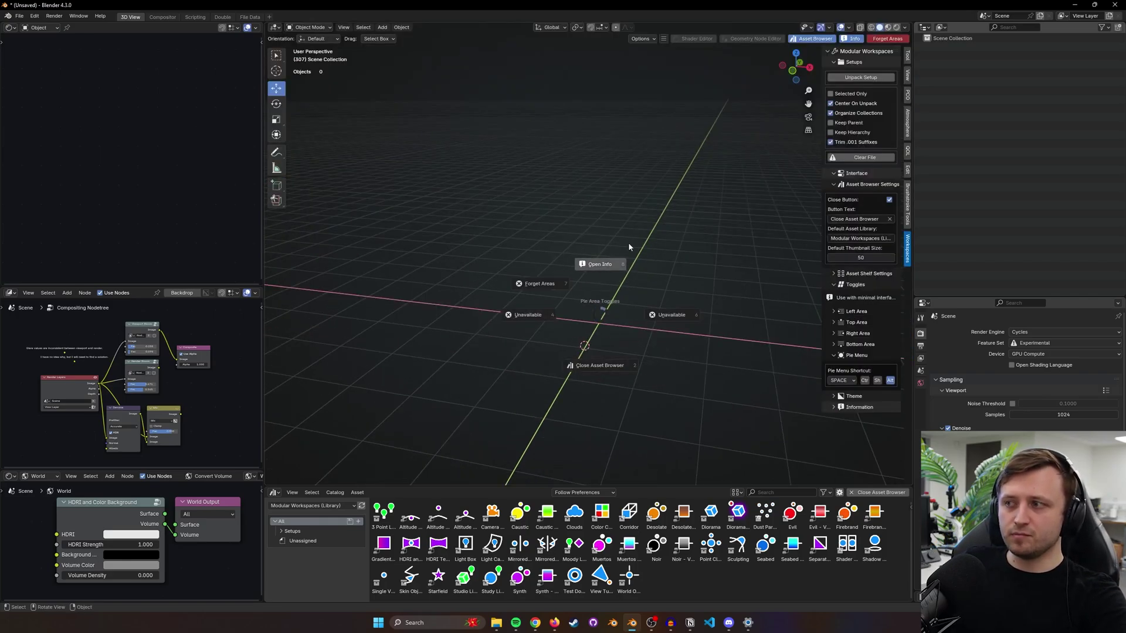
{"action": "key", "text": "alt+space"}
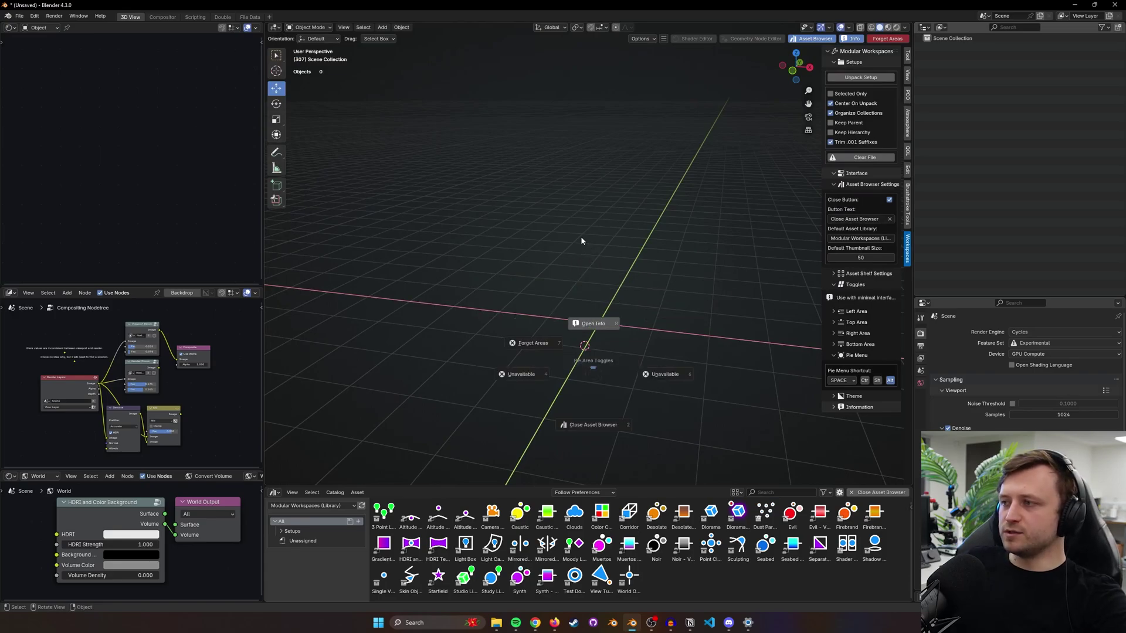
{"action": "left_click", "coordinate": [580, 244]}
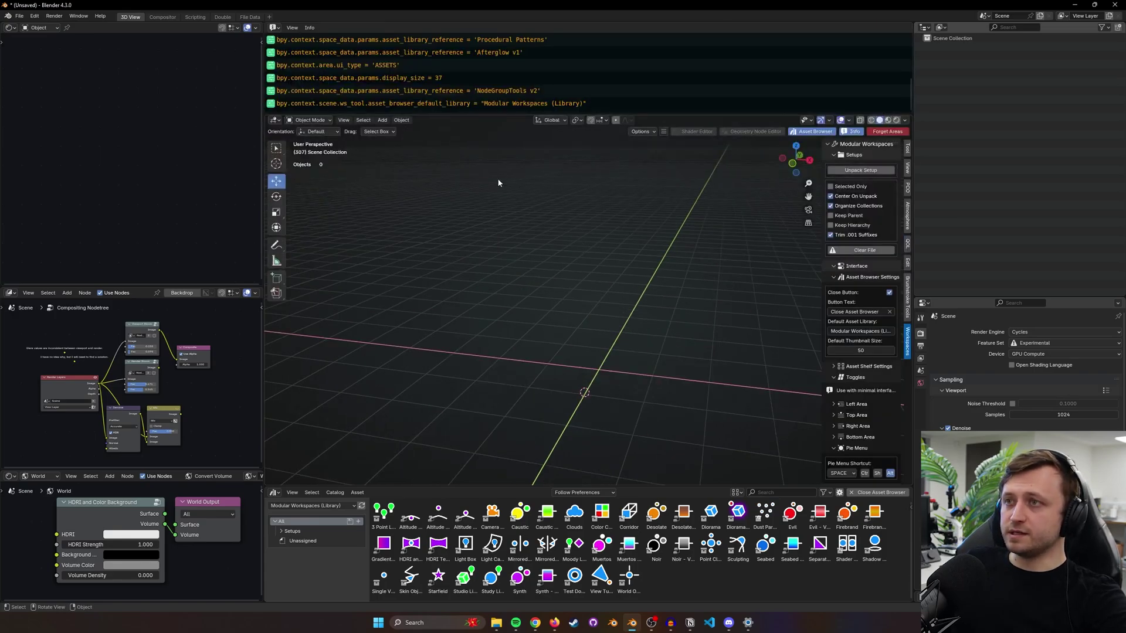
{"action": "key", "text": "alt+space"}
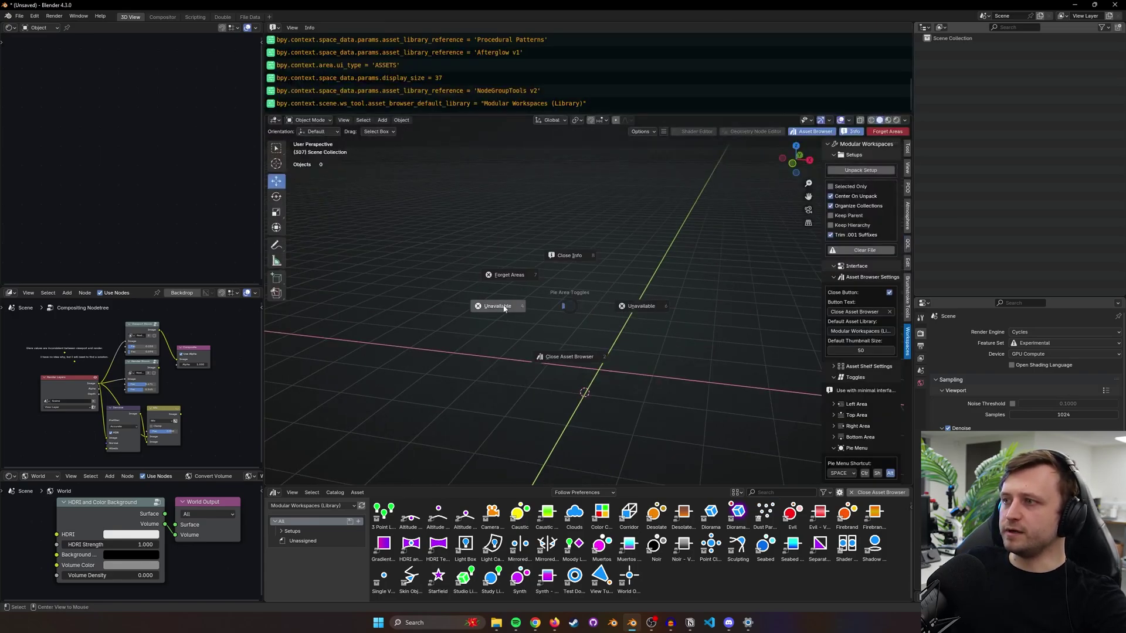
{"action": "left_click", "coordinate": [579, 308]}
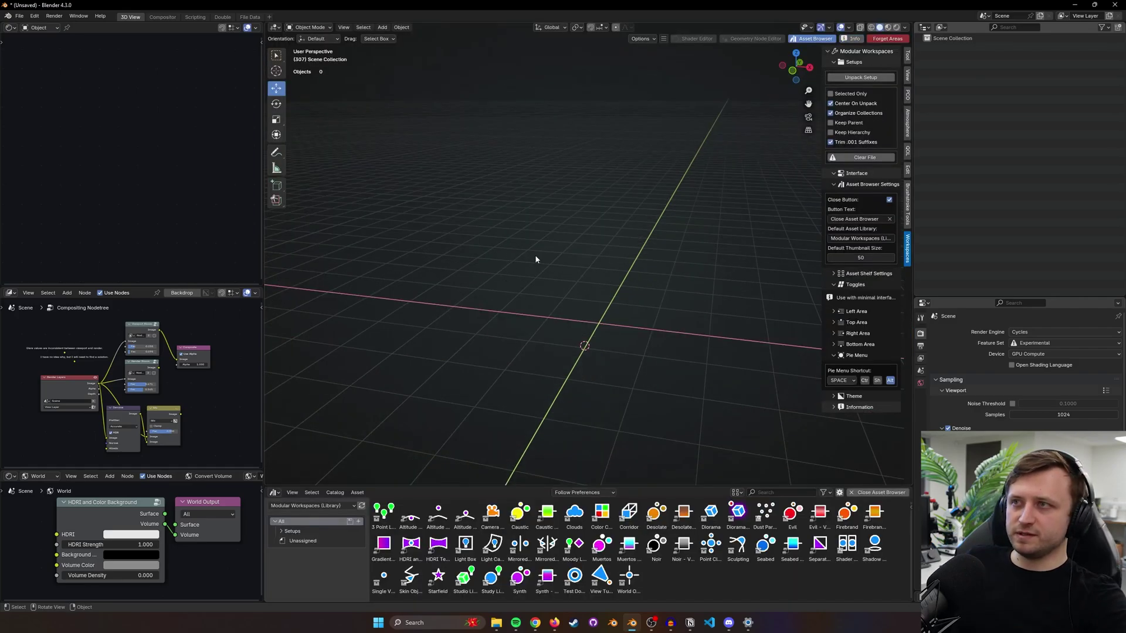
- Close and reopen the Asset Browser, try opening the Geometry Node Editor beside it, and close the Asset Browser again
{"action": "key", "text": "alt+space"}
{"action": "left_click", "coordinate": [524, 282]}
{"action": "key", "text": "alt+space"}
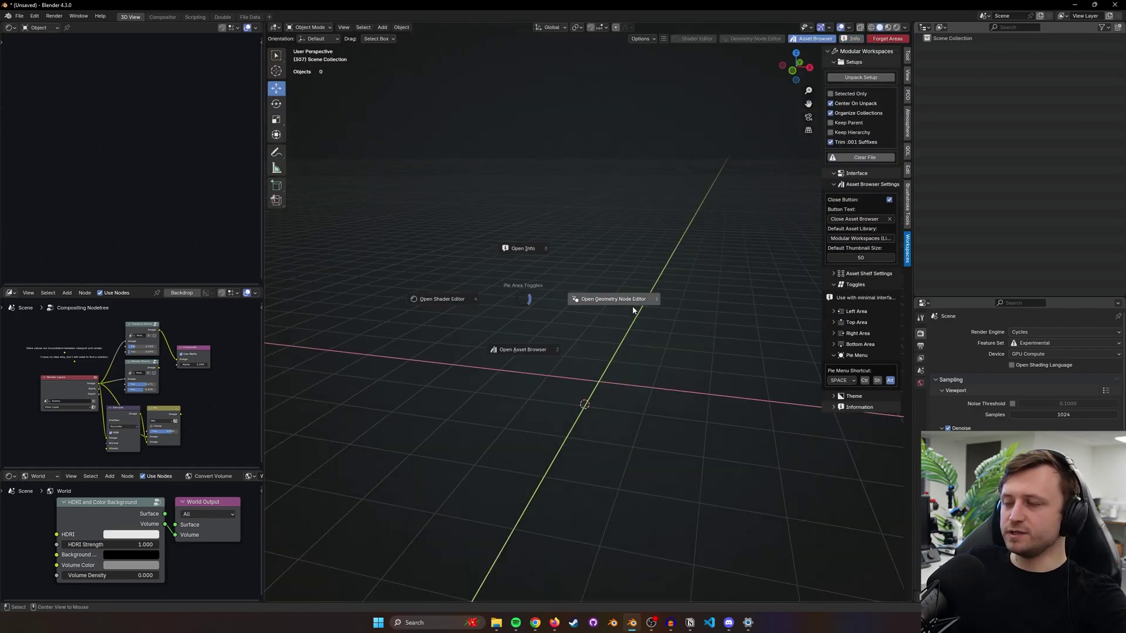
{"action": "left_click", "coordinate": [542, 343]}
{"action": "key", "text": "alt+space"}
{"action": "left_click", "coordinate": [635, 327]}
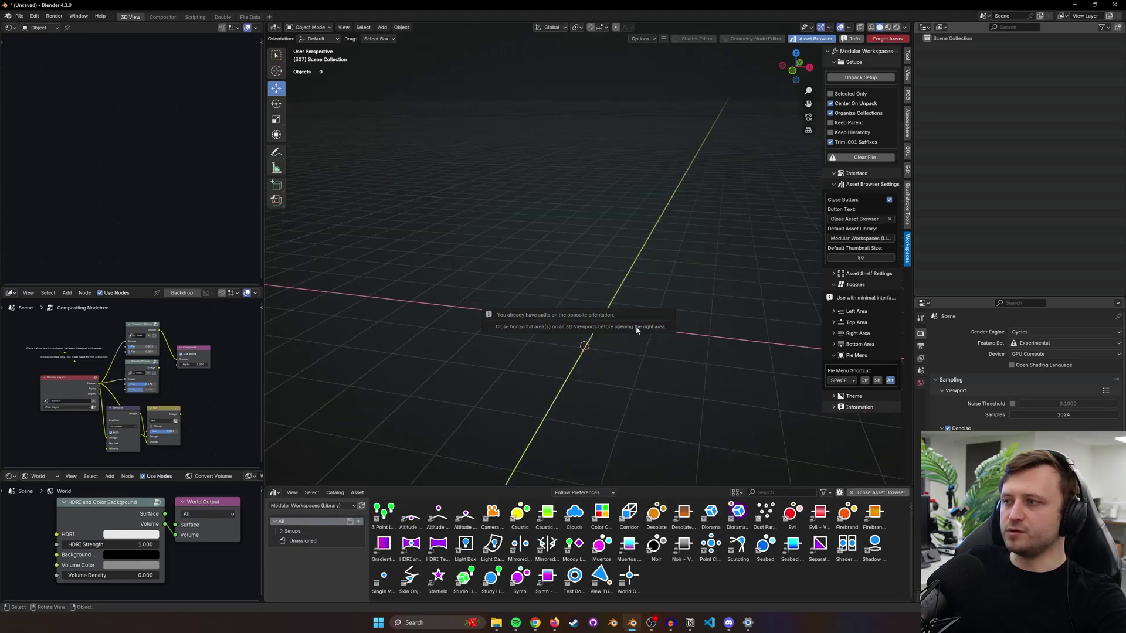
{"action": "key", "text": "alt+space"}
{"action": "left_click", "coordinate": [561, 291]}
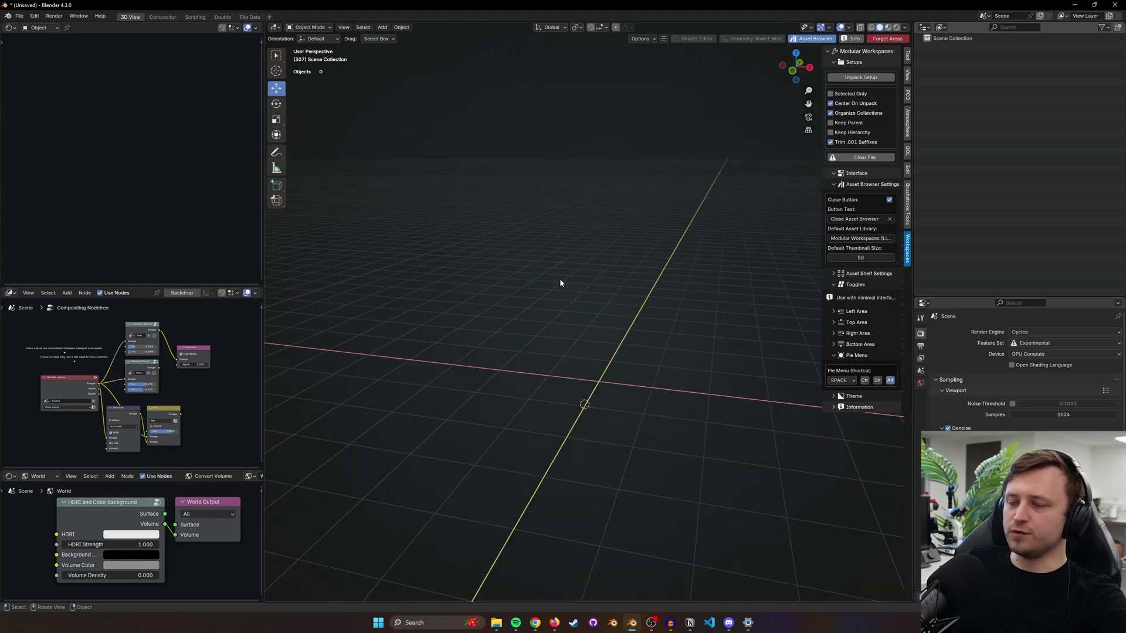
- Open and close the Geometry Node Editor and the Shader Editor in turn through the pie menu
{"action": "key", "text": "alt+space"}
{"action": "left_click", "coordinate": [709, 280]}
{"action": "key", "text": "alt+space"}
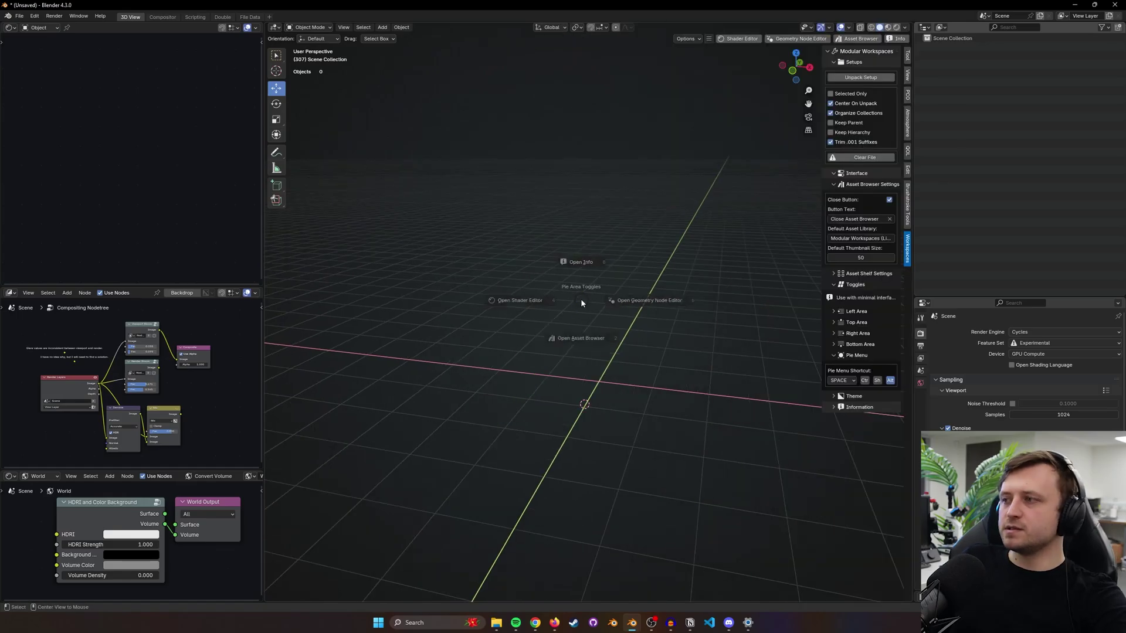
{"action": "left_click", "coordinate": [514, 319]}
{"action": "key", "text": "alt+space"}
{"action": "left_click", "coordinate": [607, 302]}
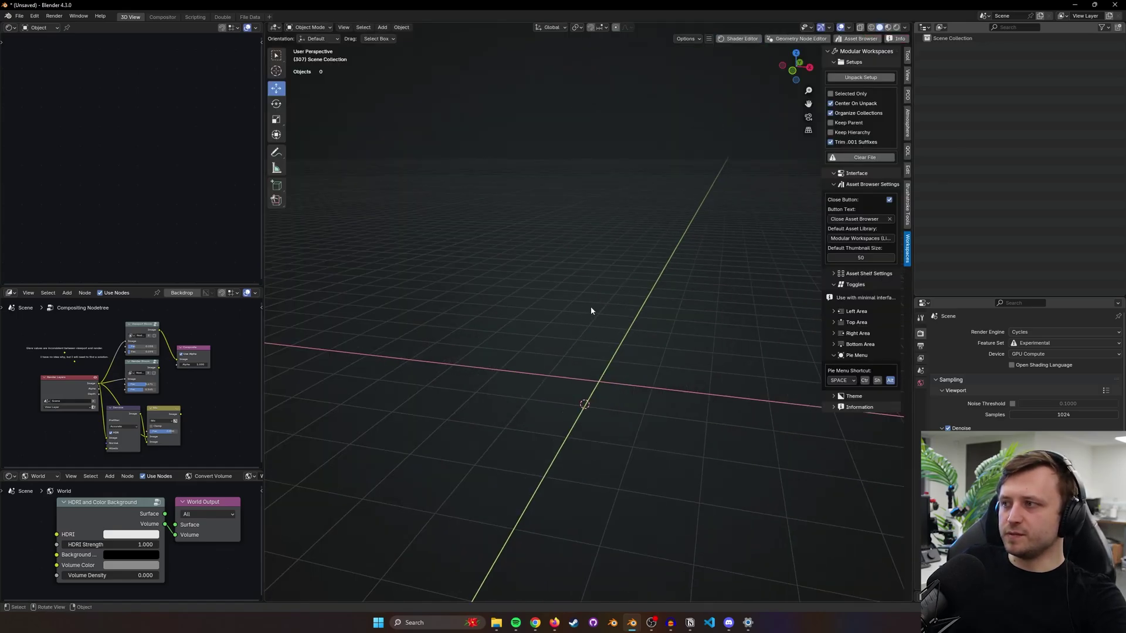
{"action": "key", "text": "alt+space"}
{"action": "left_click", "coordinate": [643, 315]}
{"action": "key", "text": "alt+space"}
{"action": "left_click", "coordinate": [439, 309]}
- Open and close the Info editor and the Asset Browser in turn through the pie menu
{"action": "key", "text": "alt+space"}
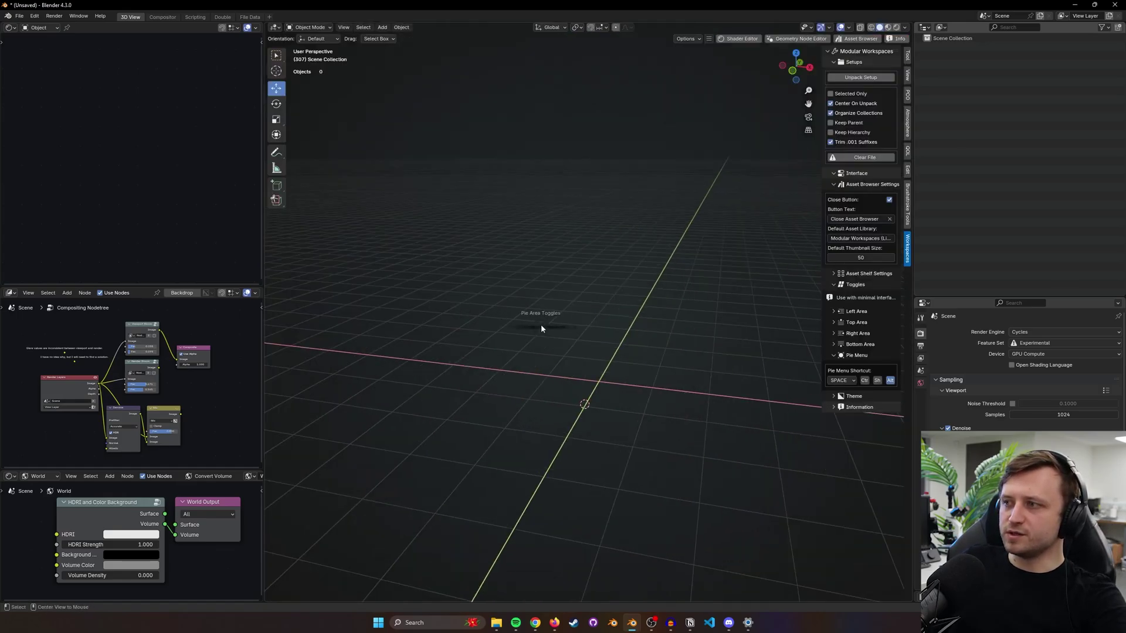
{"action": "left_click", "coordinate": [538, 263]}
{"action": "key", "text": "alt+space"}
{"action": "left_click", "coordinate": [535, 302]}
{"action": "key", "text": "alt+space"}
{"action": "left_click", "coordinate": [531, 307]}
{"action": "key", "text": "alt+space"}
{"action": "left_click", "coordinate": [539, 436]}
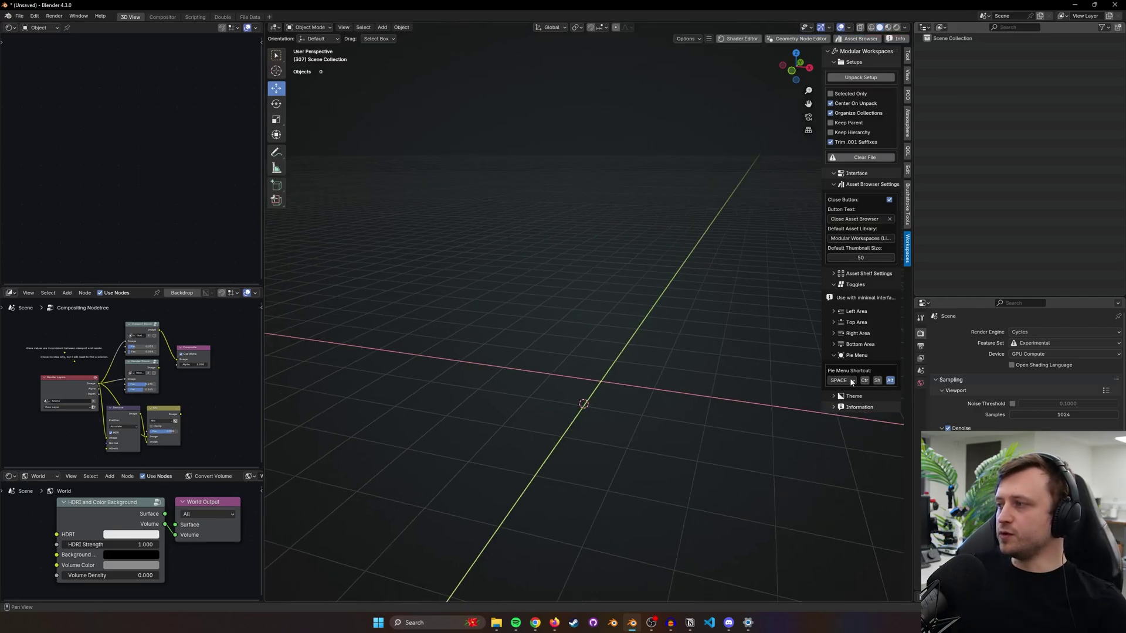
- Set the Pie Menu Shortcut to BUTTON4MOUSE without the Alt modifier and bring up the pie menu with it
{"action": "left_click", "coordinate": [849, 381]}
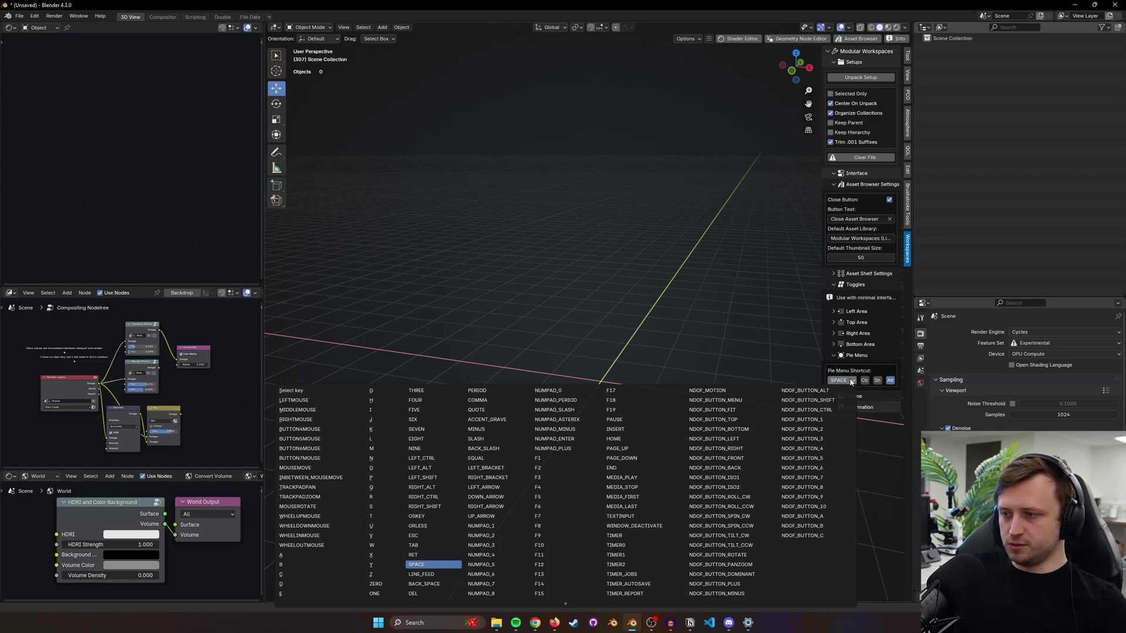
{"action": "left_click", "coordinate": [298, 430]}
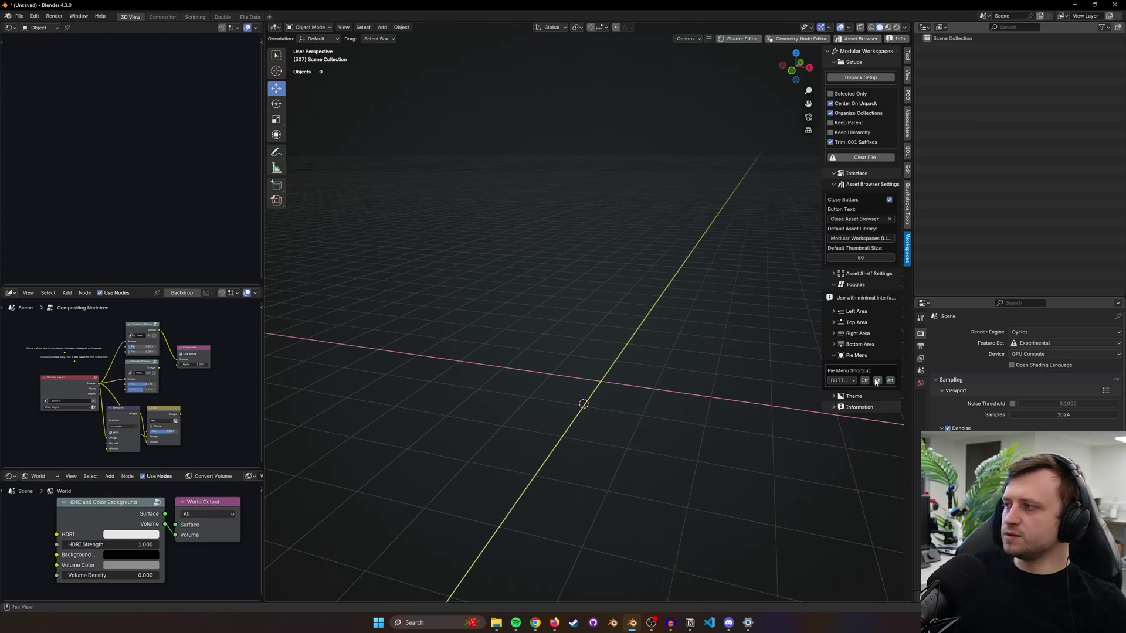
{"action": "key", "text": "BUTTON4MOUSE"}
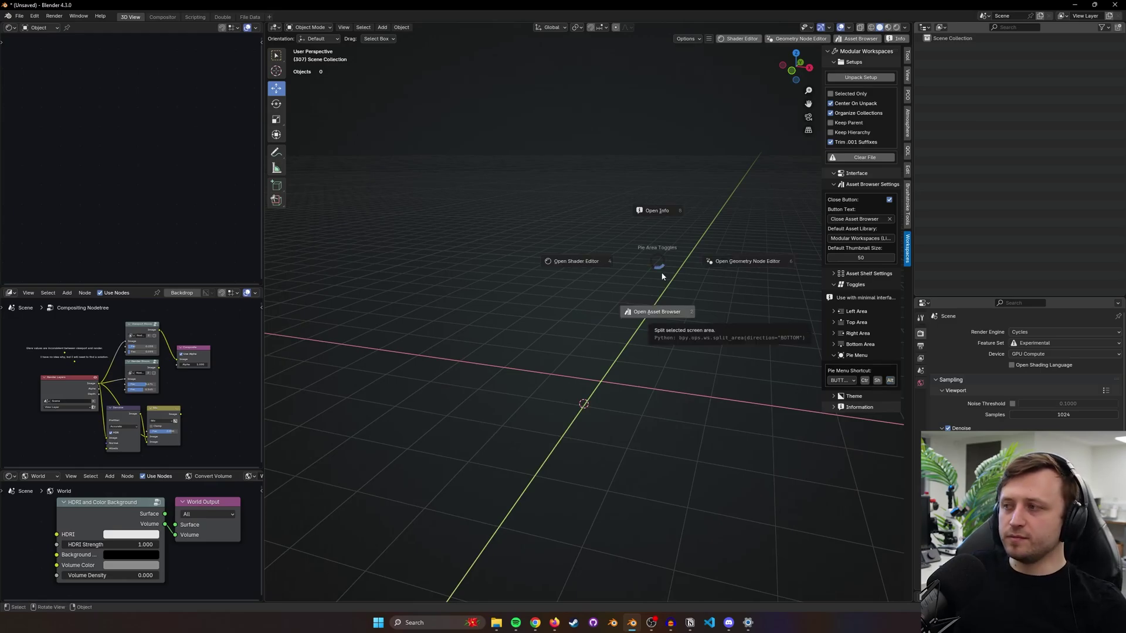
- Try the new BUTTON4MOUSE shortcut by opening and closing editor areas through the pie menu
{"action": "key", "text": "6"}
{"action": "left_click", "coordinate": [638, 251]}
{"action": "key", "text": "BUTTON4MOUSE"}
{"action": "left_click", "coordinate": [611, 309]}
{"action": "key", "text": "BUTTON4MOUSE"}
{"action": "left_click", "coordinate": [605, 315]}
{"action": "key", "text": "BUTTON4MOUSE"}
{"action": "left_click", "coordinate": [607, 323]}
{"action": "key", "text": "BUTTON4MOUSE"}
{"action": "left_click", "coordinate": [586, 387]}
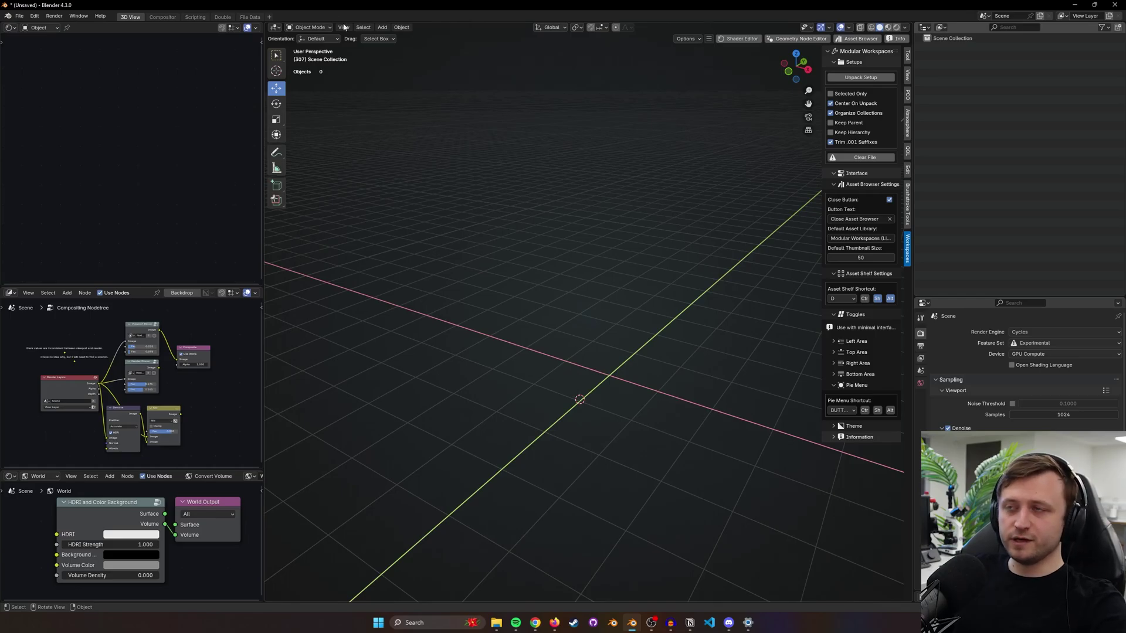
- Add a mesh cube to the scene and switch it to Sculpt Mode
{"action": "key", "text": "shift+a"}
{"action": "mouse_move", "coordinate": [582, 275]}
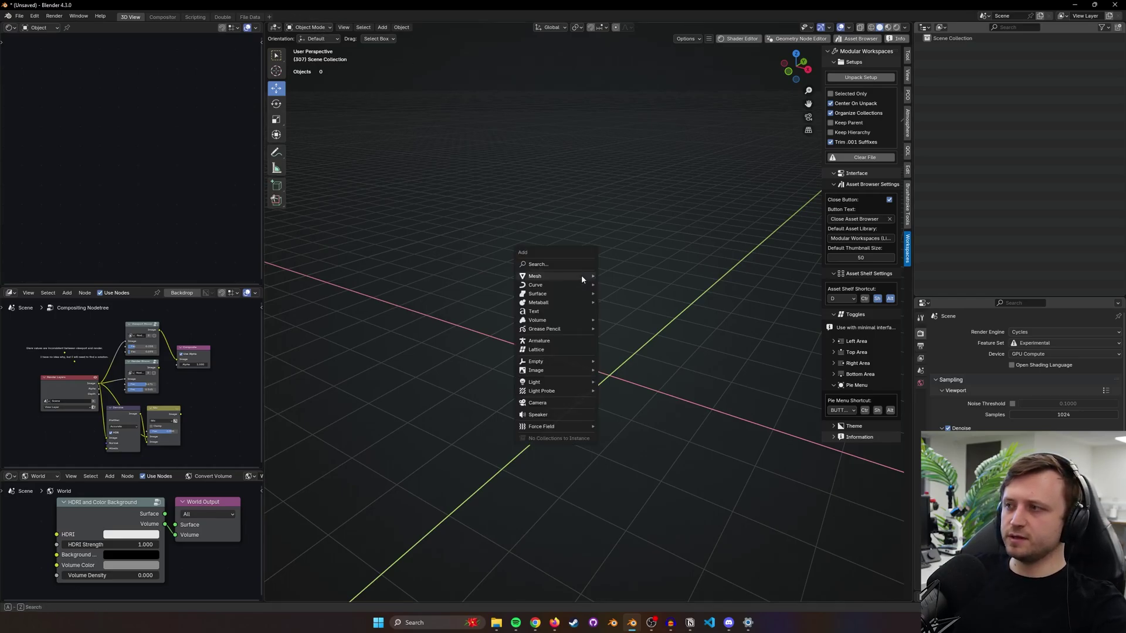
{"action": "left_click", "coordinate": [622, 303]}
{"action": "left_click", "coordinate": [324, 29]}
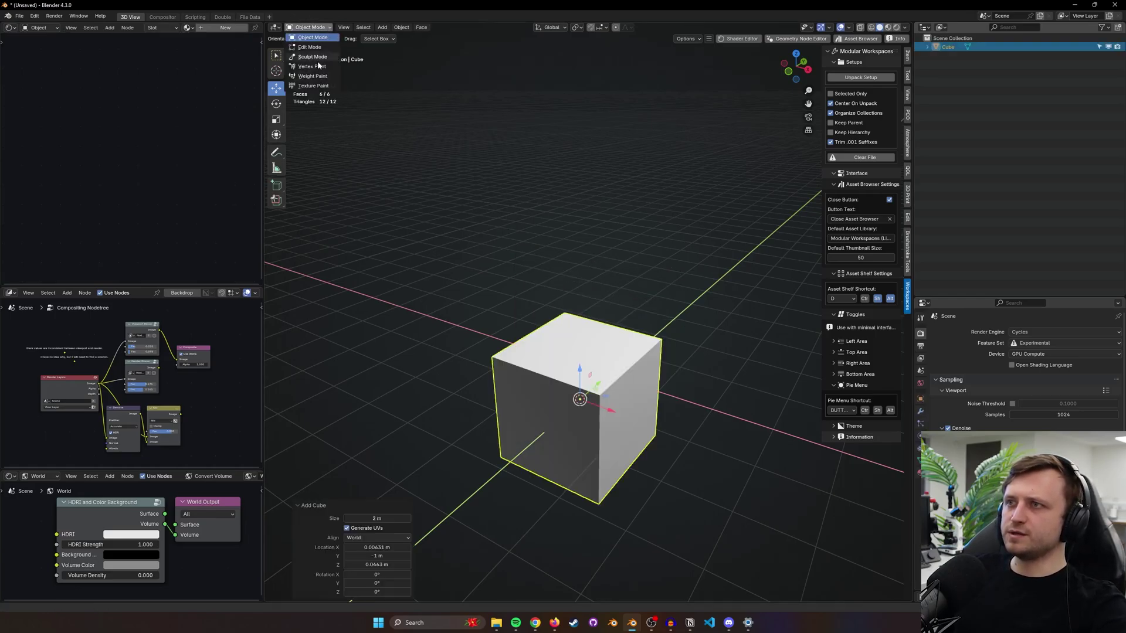
{"action": "left_click", "coordinate": [312, 57]}
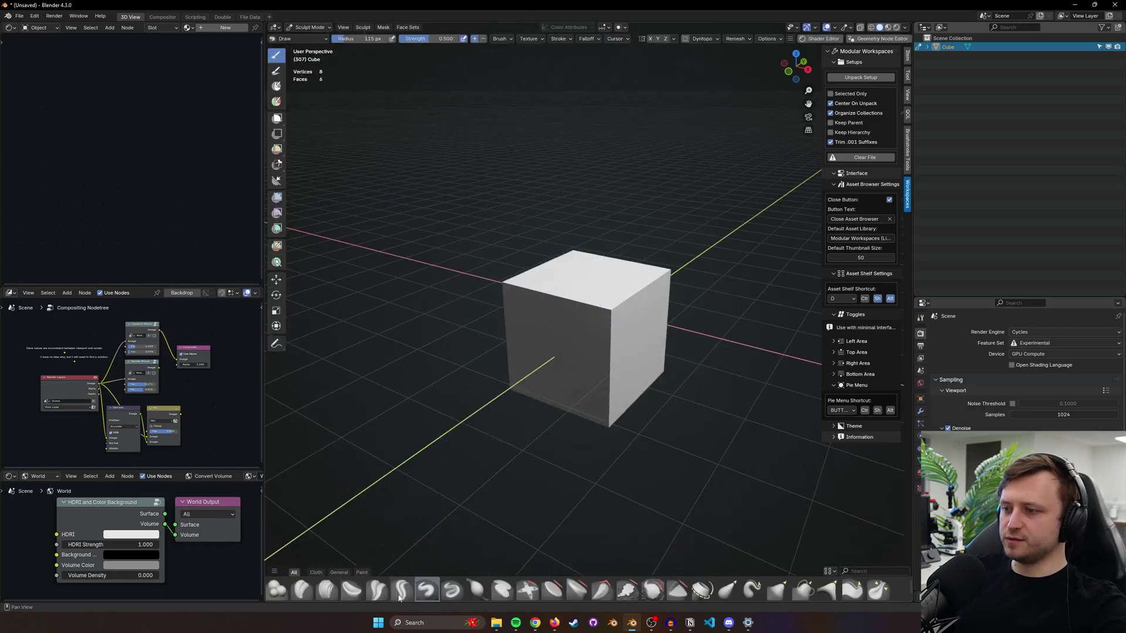
- Toggle the sculpt brush asset shelf with its Shift+Alt+D shortcut and view the keys available for the Asset Shelf Shortcut
{"action": "middle_click_drag", "start_coordinate": [610, 469], "coordinate": [604, 475]}
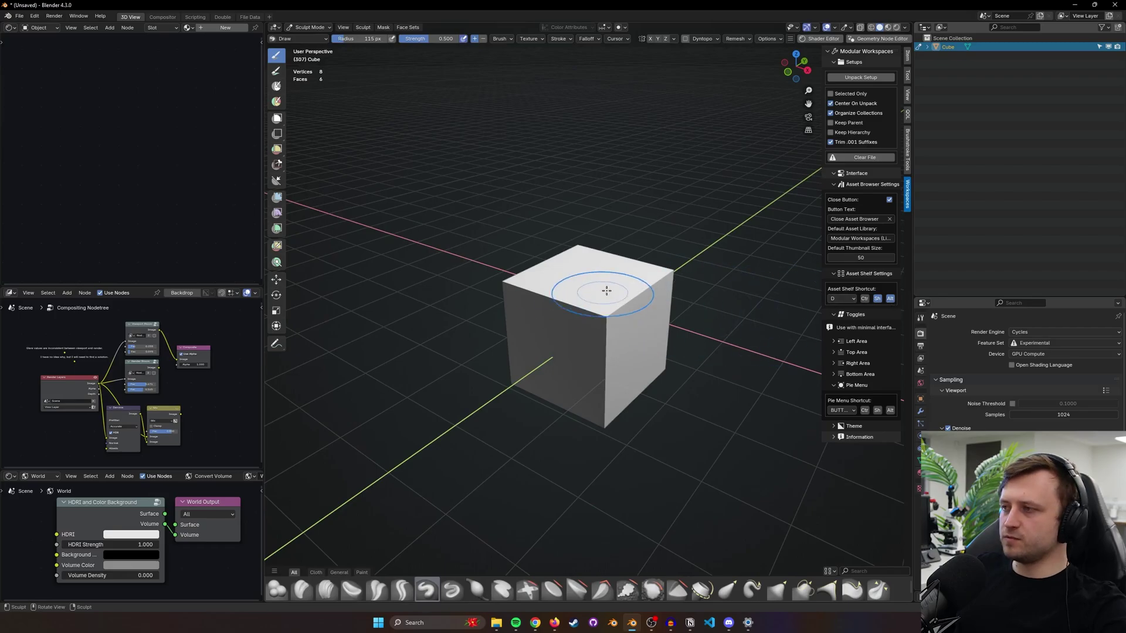
{"action": "key", "text": "shift+alt+d"}
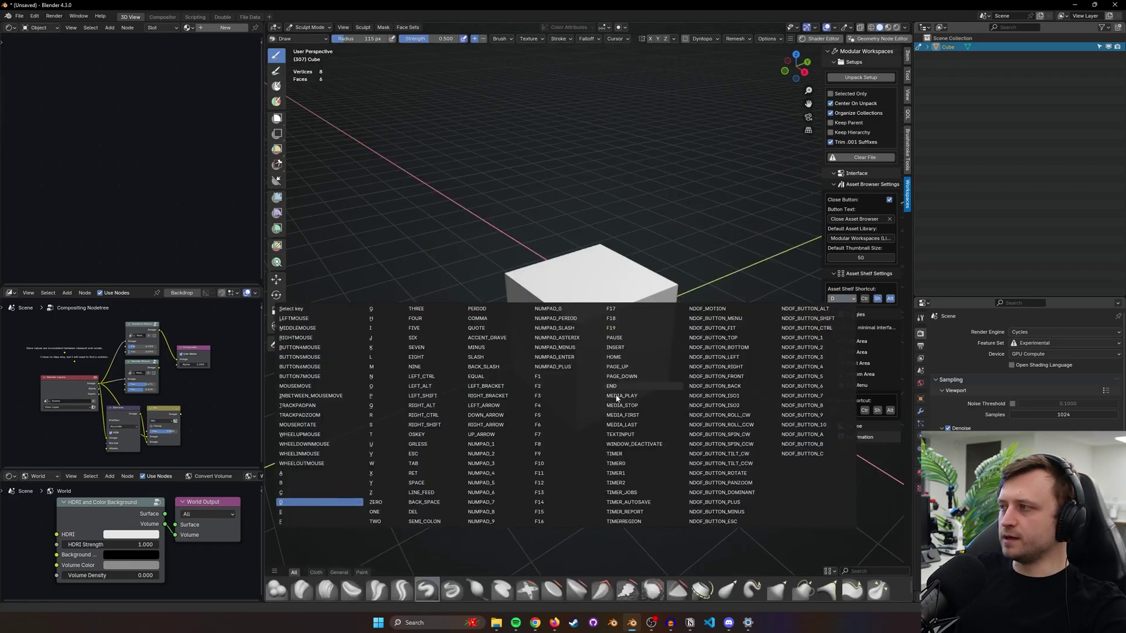
{"action": "left_click", "coordinate": [848, 299]}
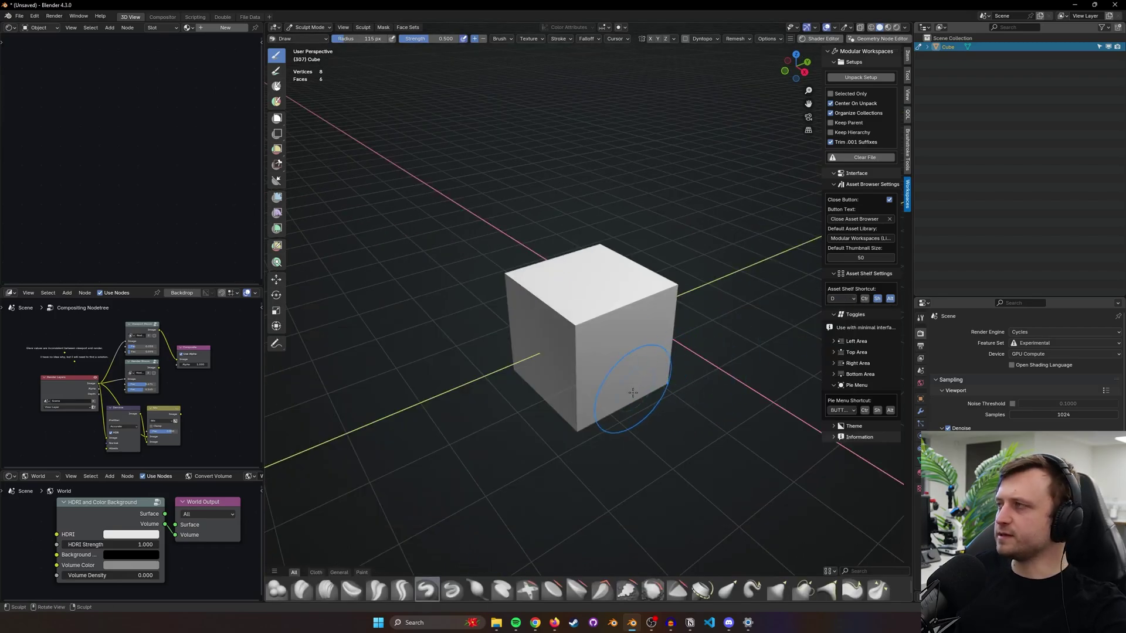
{"action": "mouse_move", "coordinate": [596, 345]}
{"action": "middle_mouse_down"}
{"action": "mouse_move", "coordinate": [616, 321]}
{"action": "mouse_move", "coordinate": [569, 353]}
{"action": "middle_mouse_up"}
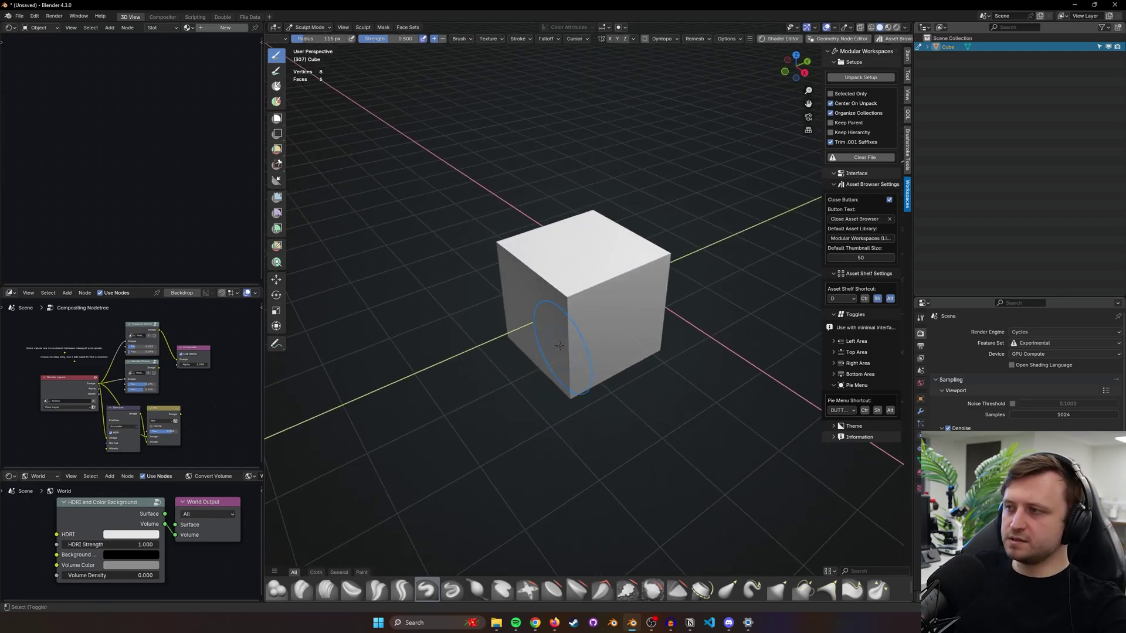
{"action": "key", "text": "shift+alt+d"}
{"action": "key", "text": "shift+alt+d"}
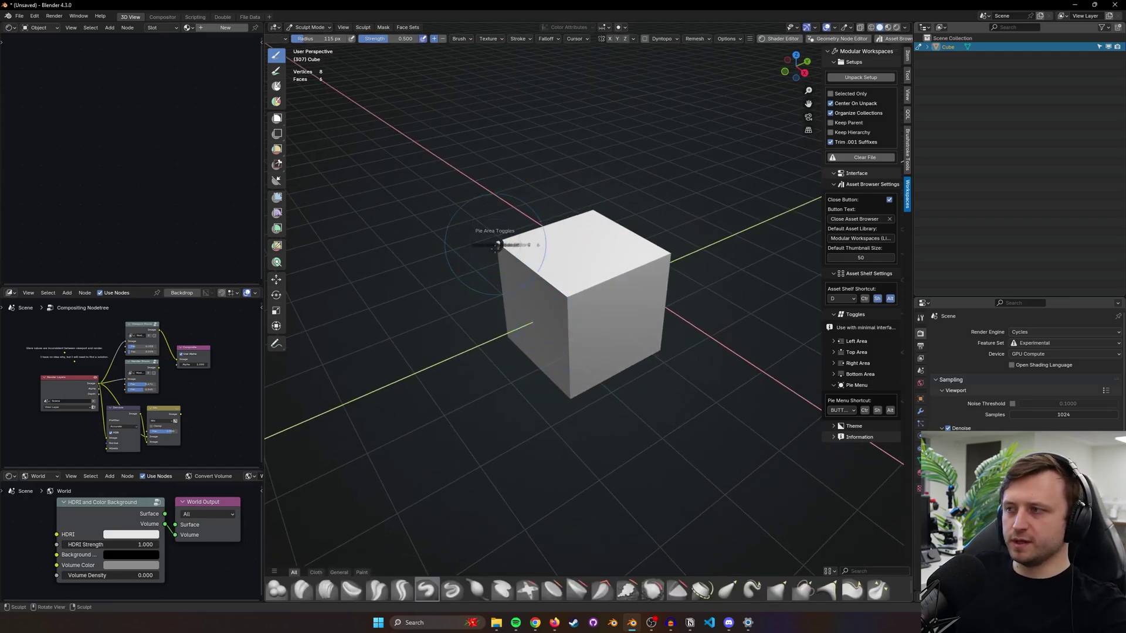
- Open and close the Asset Browser from the pie menu while in Sculpt Mode
{"action": "left_click", "coordinate": [500, 332]}
{"action": "left_click", "coordinate": [519, 381]}
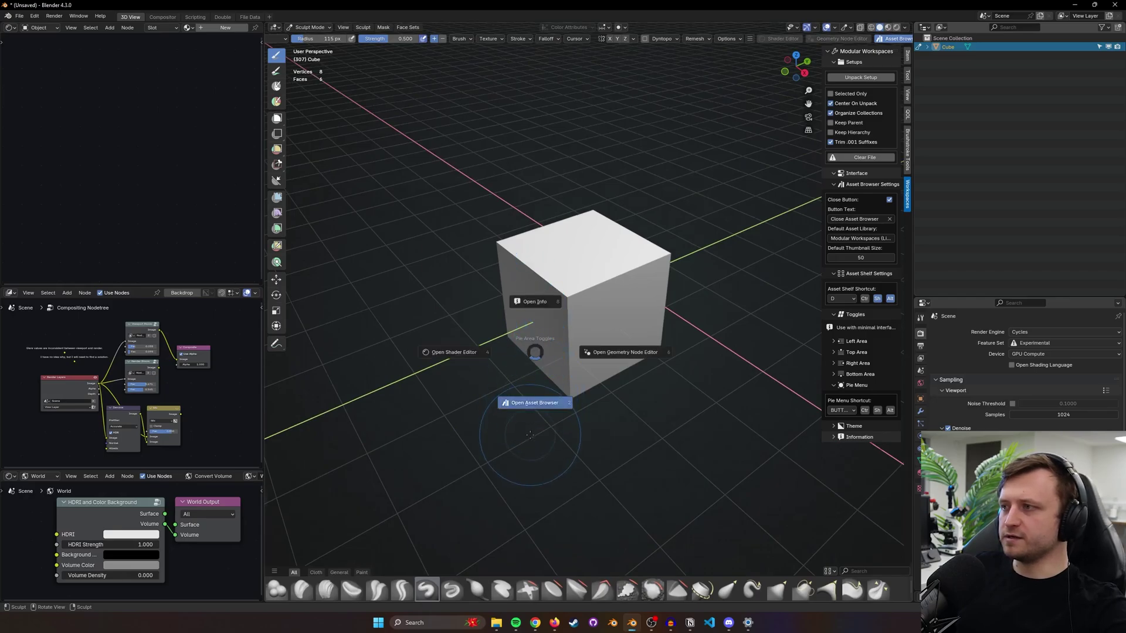
{"action": "left_click", "coordinate": [531, 407]}
{"action": "left_click", "coordinate": [518, 379]}
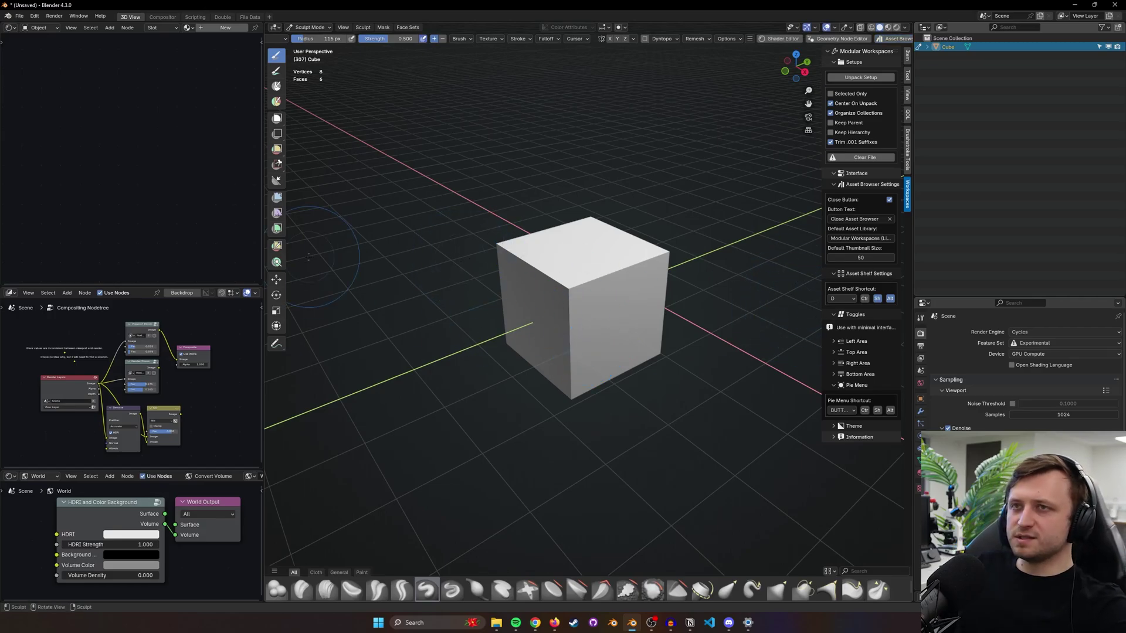
- Enable the Custom Asset Shelves experimental feature in the Modular Workspaces add-on preferences and close the Preferences window
{"action": "left_click", "coordinate": [34, 16]}
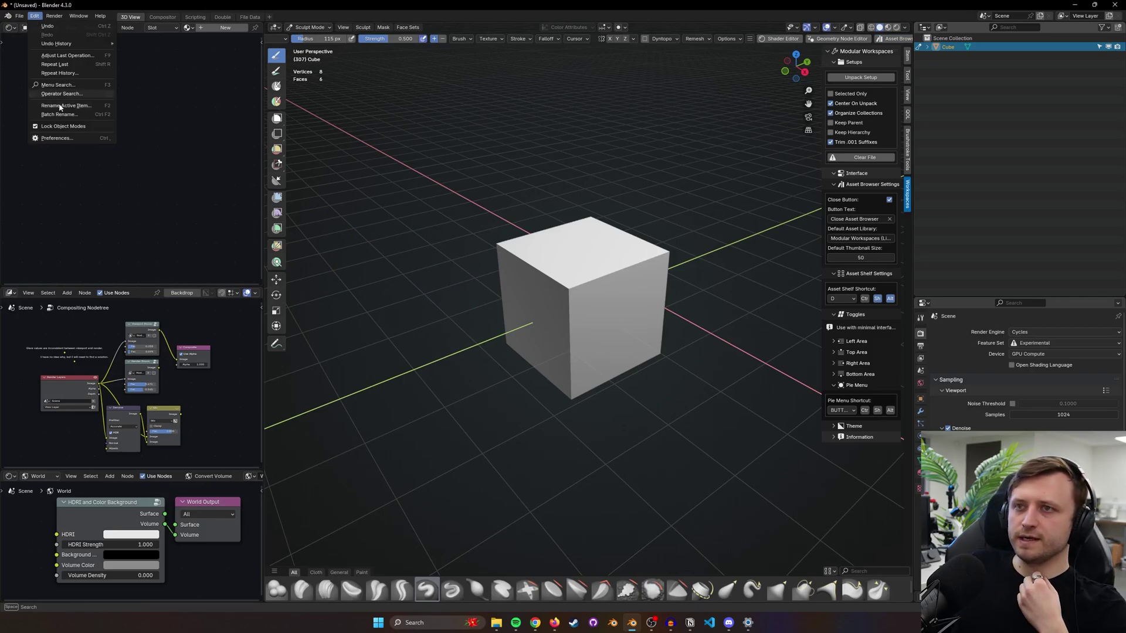
{"action": "left_click", "coordinate": [55, 139]}
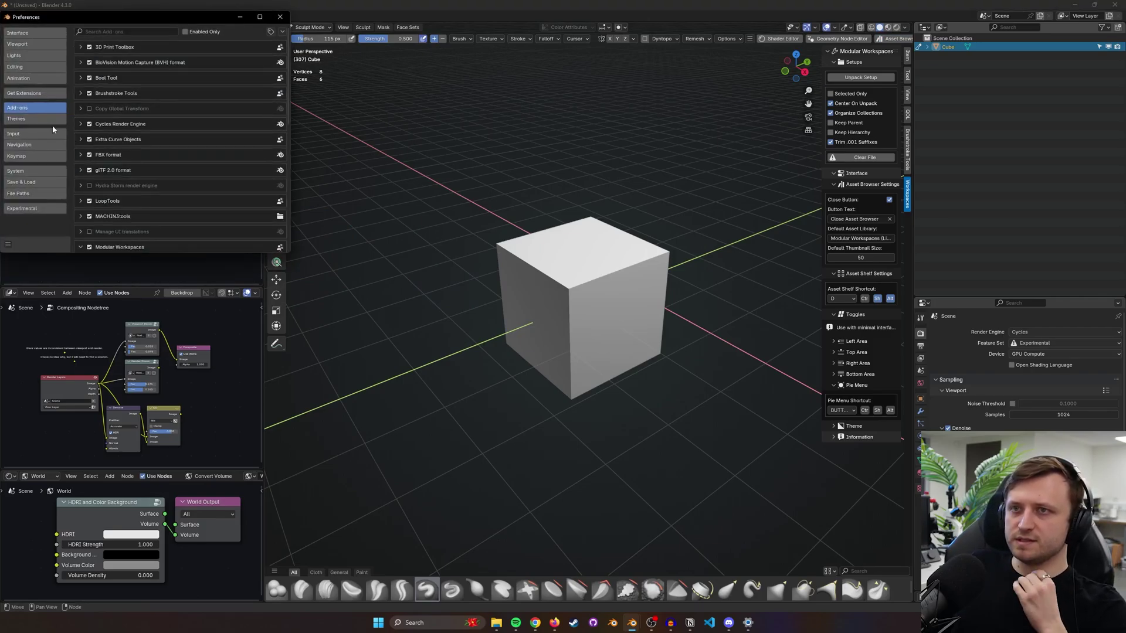
{"action": "left_click", "coordinate": [48, 96]}
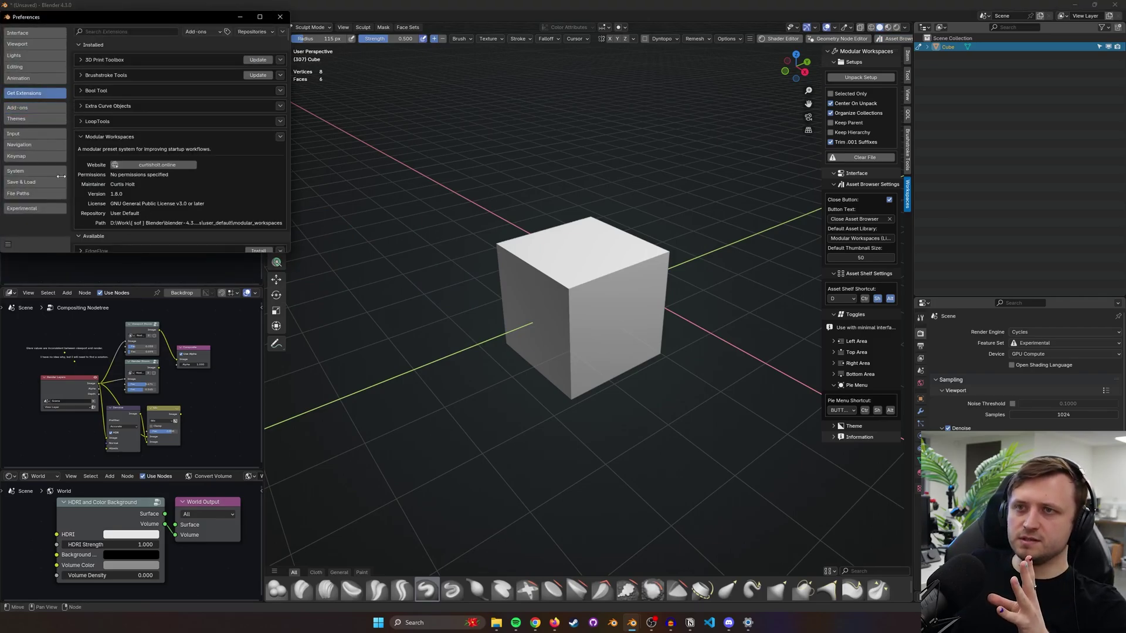
{"action": "left_click", "coordinate": [42, 108]}
{"action": "scroll", "coordinate": [124, 205], "scroll_direction": "down", "scroll_amount": 2}
{"action": "scroll", "coordinate": [112, 210], "scroll_direction": "down", "scroll_amount": 5}
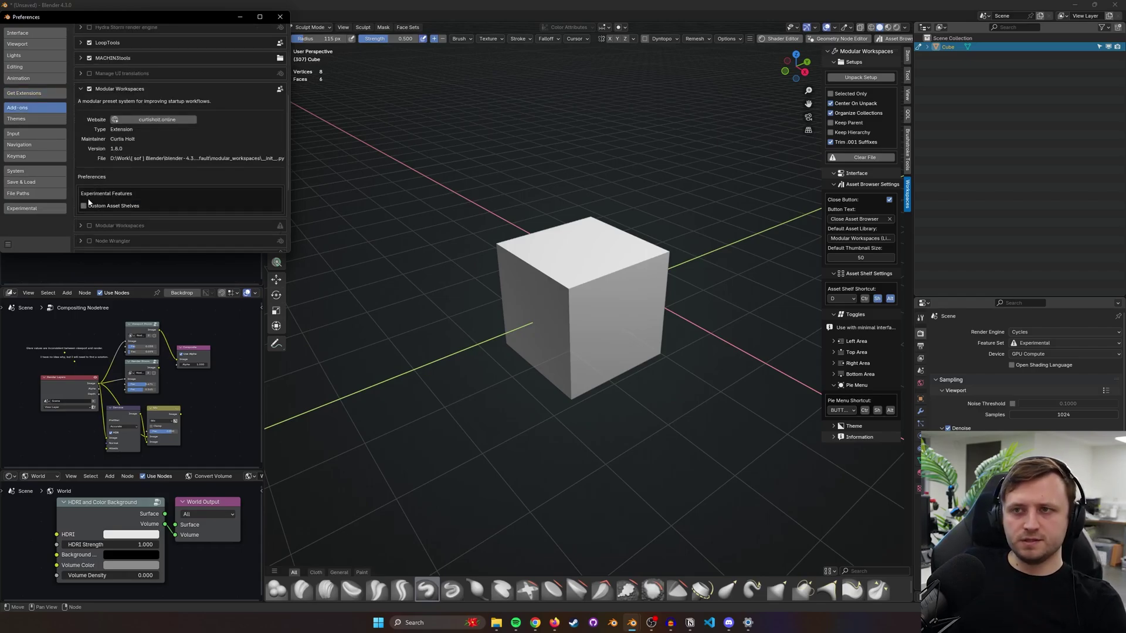
{"action": "left_click", "coordinate": [93, 207]}
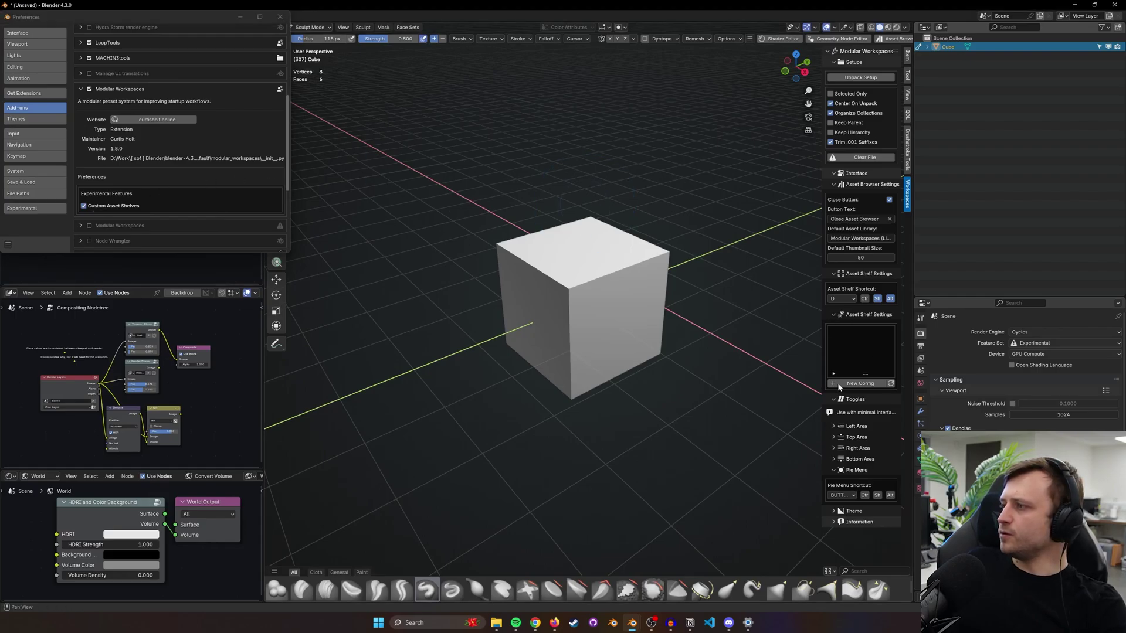
{"action": "left_click", "coordinate": [280, 16]}
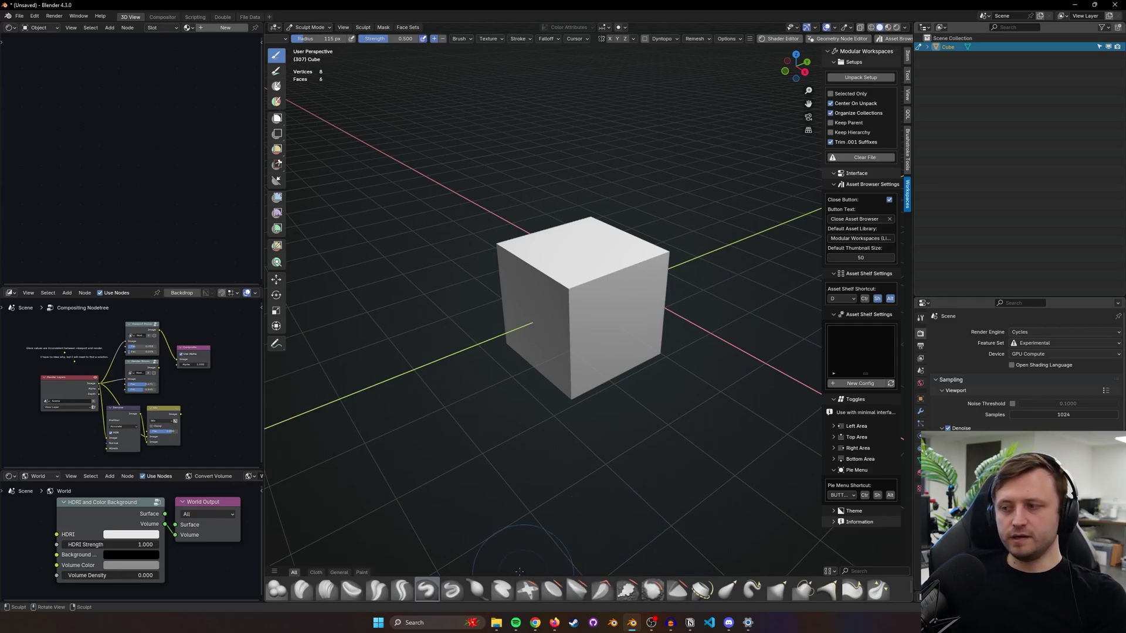
- Create a new asset shelf config in the Modular Workspaces settings and review its options
{"action": "left_click", "coordinate": [849, 381]}
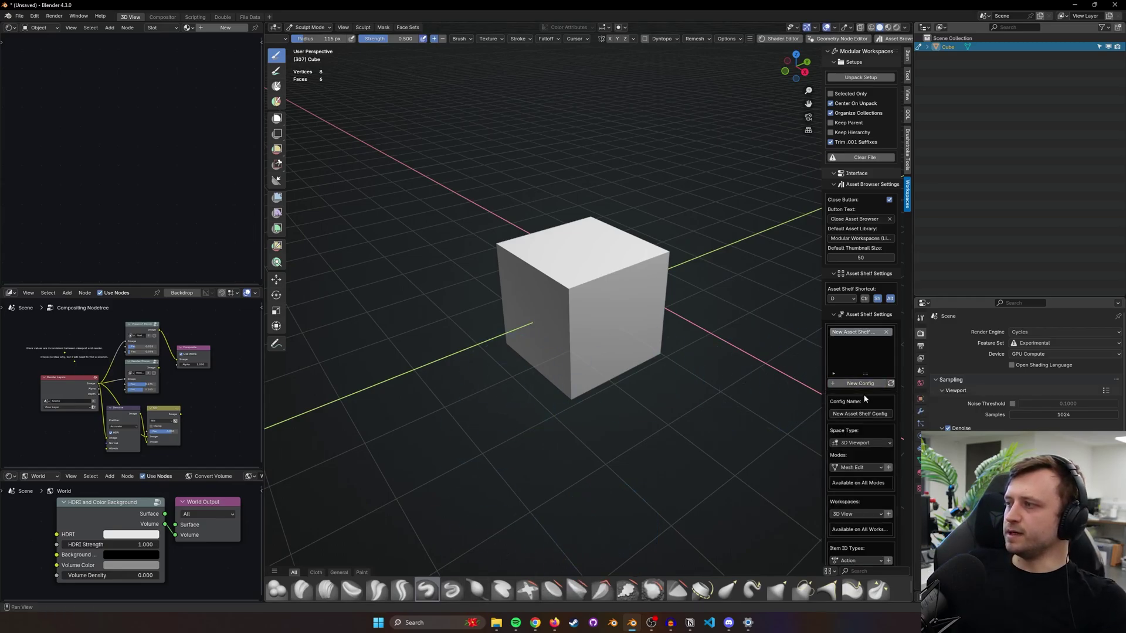
{"action": "scroll", "coordinate": [867, 399], "scroll_direction": "down", "scroll_amount": 2}
{"action": "scroll", "coordinate": [871, 409], "scroll_direction": "down", "scroll_amount": 3}
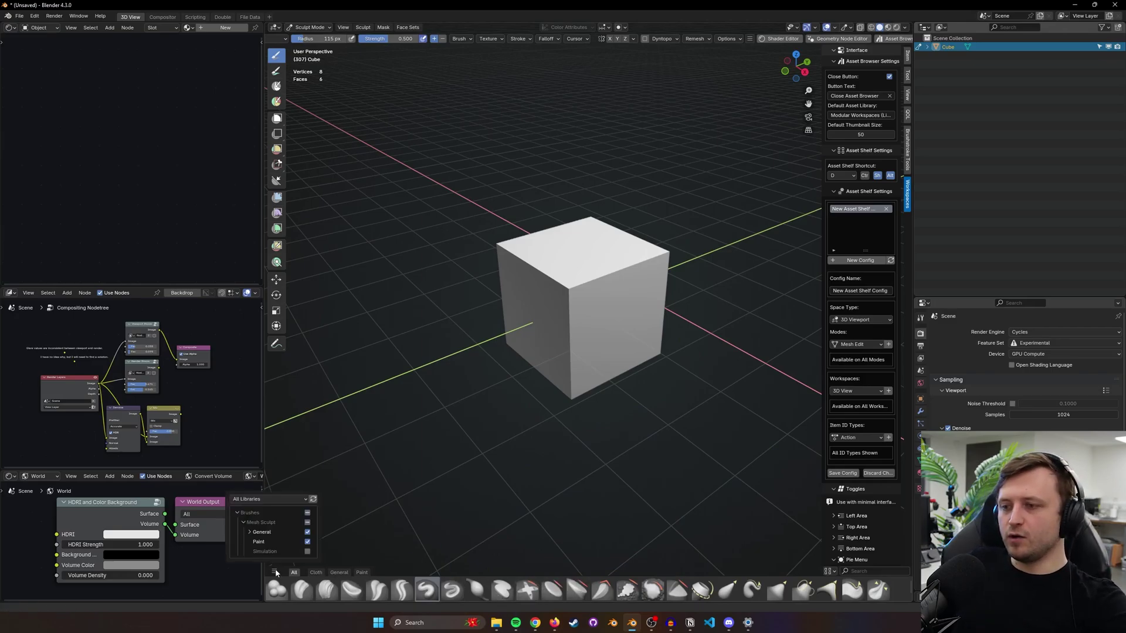
- Check the Cloth catalog in the sculpt brush shelf, and return the cube to Object Mode with nothing selected
{"action": "left_click", "coordinate": [316, 573]}
{"action": "left_click", "coordinate": [316, 573]}
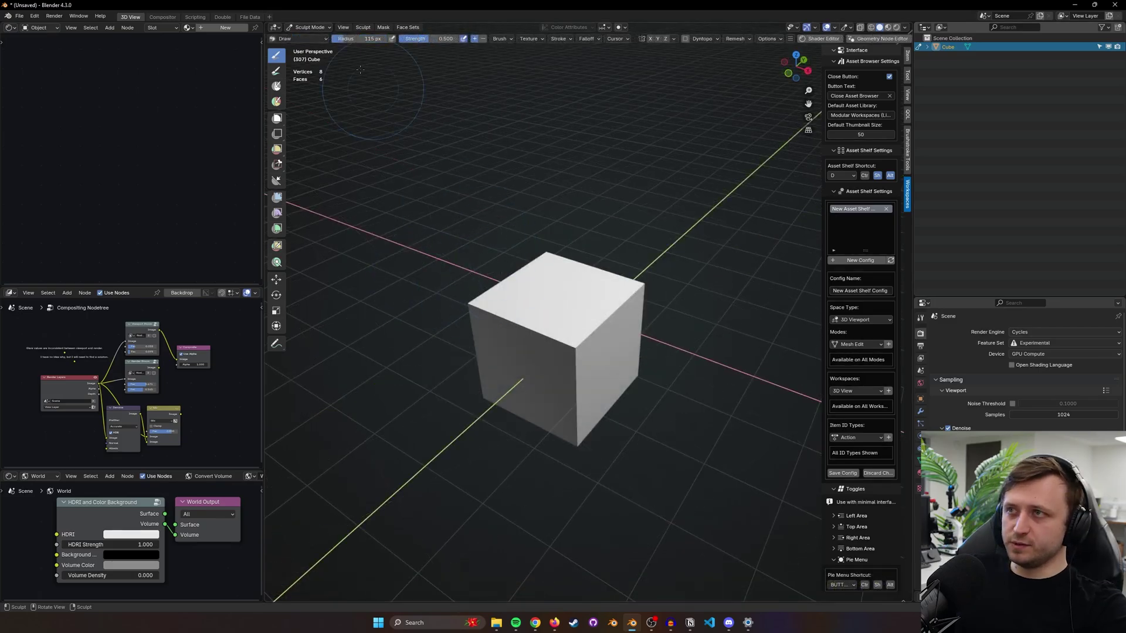
{"action": "left_click", "coordinate": [320, 28]}
{"action": "left_click", "coordinate": [313, 37]}
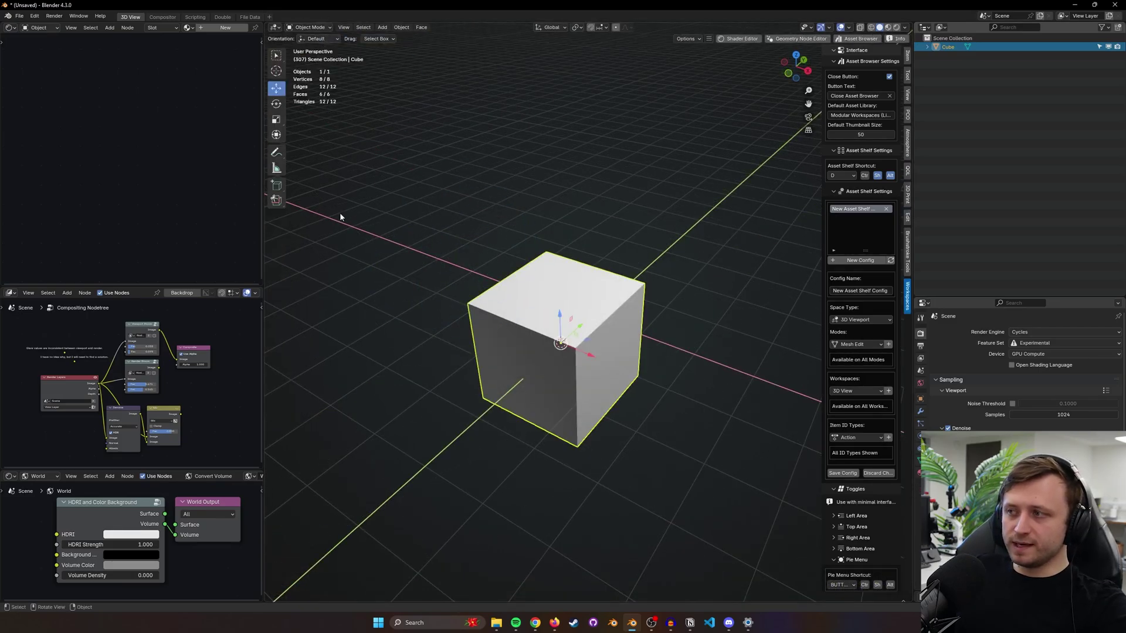
{"action": "left_click", "coordinate": [442, 441]}
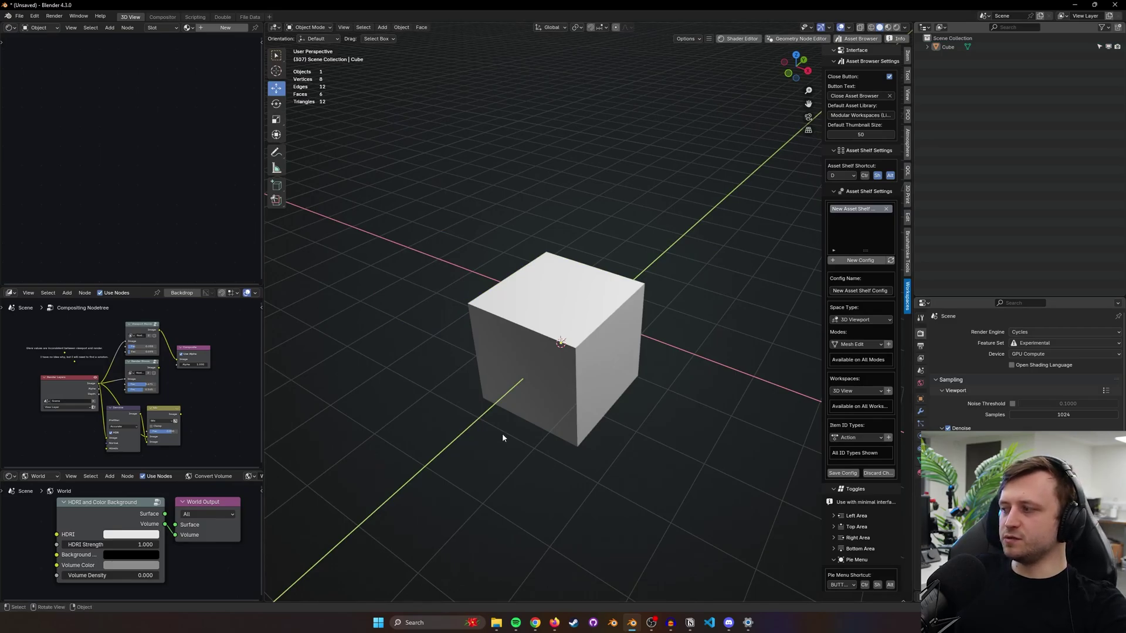
- Display the custom asset shelf in Object Mode, switch its asset library, enlarge it to three rows, and toggle it off and on
{"action": "key", "text": "shift+alt+d"}
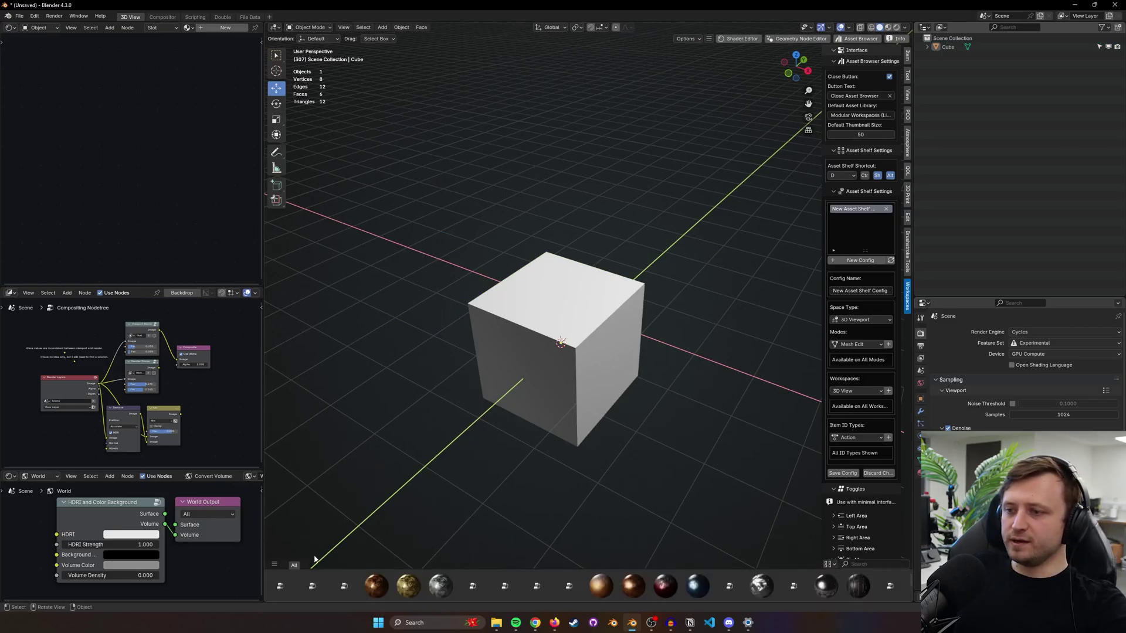
{"action": "left_click", "coordinate": [295, 564]}
{"action": "left_click", "coordinate": [270, 76]}
{"action": "left_click", "coordinate": [269, 231]}
{"action": "left_click_drag", "start_coordinate": [416, 570], "coordinate": [417, 497]}
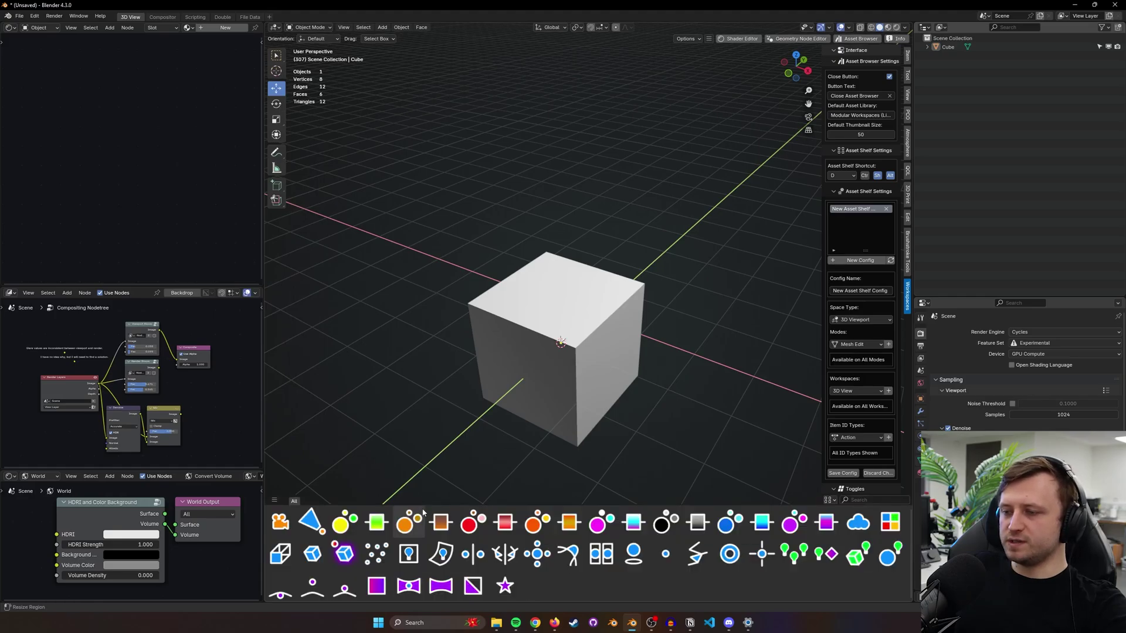
{"action": "key", "text": "shift+alt+d"}
{"action": "key", "text": "shift+alt+d"}
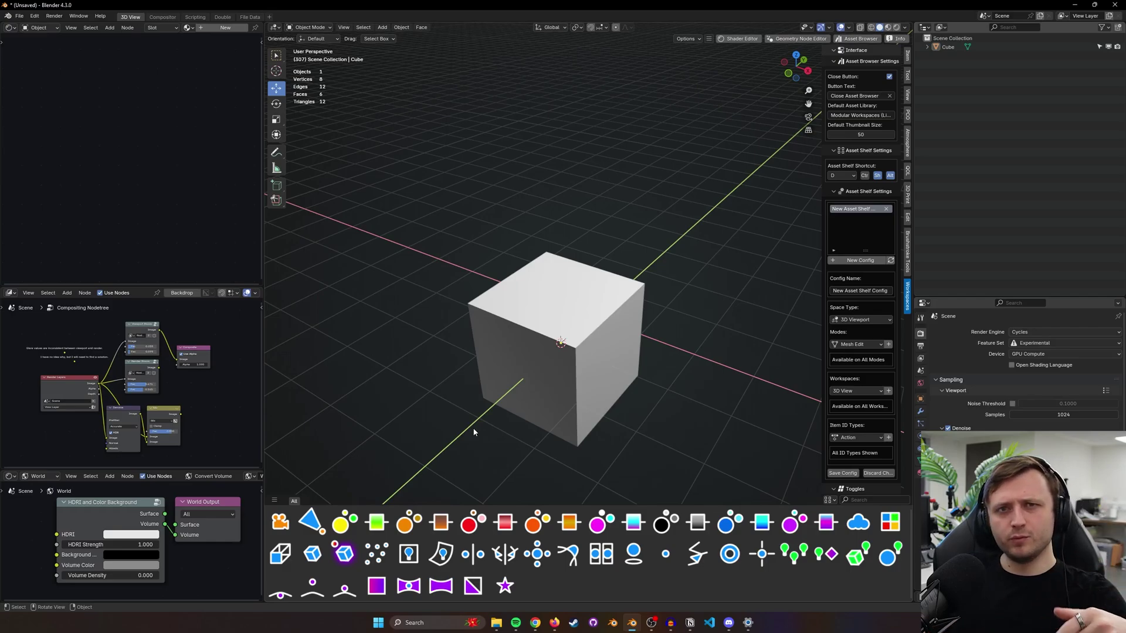
- Rename the new asset shelf config as 3D Workflow
{"action": "scroll", "coordinate": [860, 335], "scroll_direction": "down", "scroll_amount": 1}
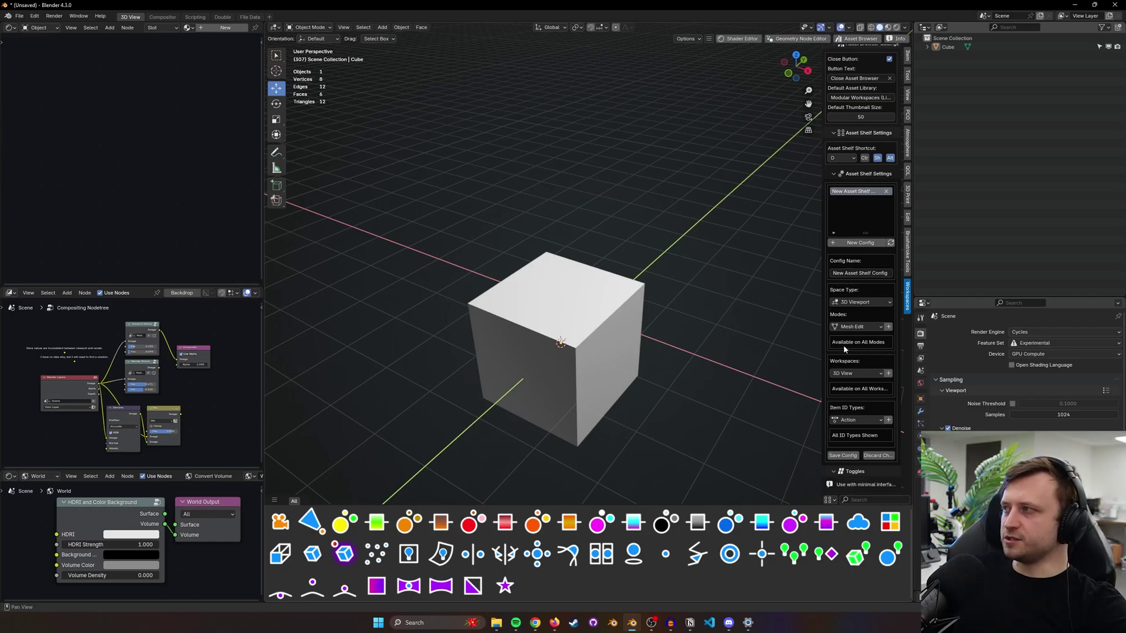
{"action": "scroll", "coordinate": [852, 261], "scroll_direction": "down", "scroll_amount": 2}
{"action": "left_click", "coordinate": [852, 260]}
{"action": "type", "text": "3D"}
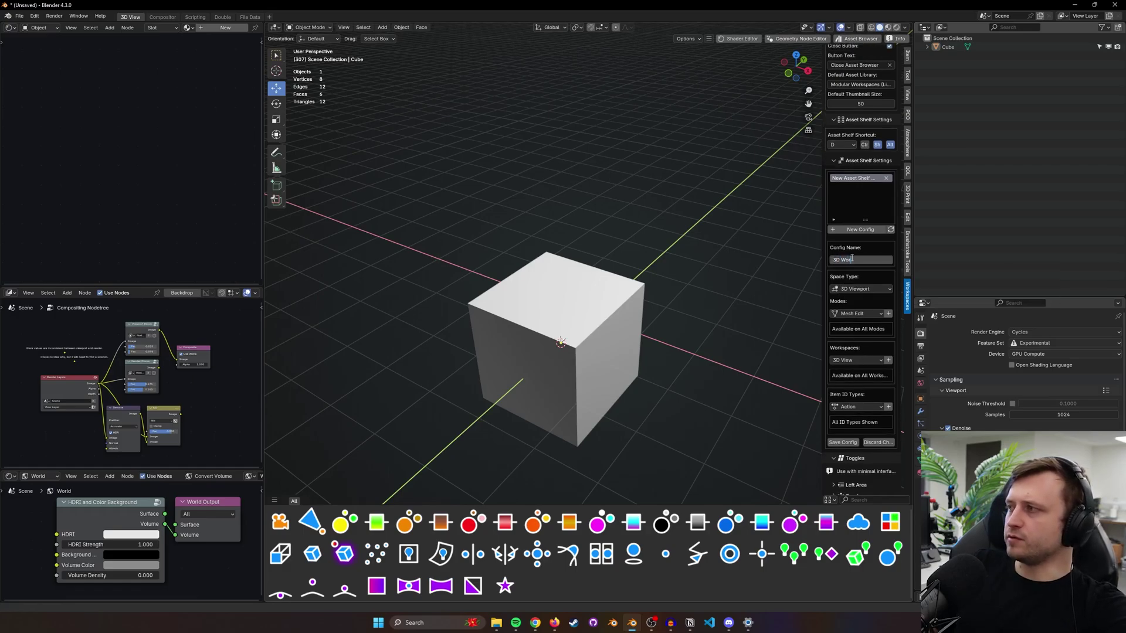
{"action": "type", "text": " Workflow"}
{"action": "key", "text": "Return"}
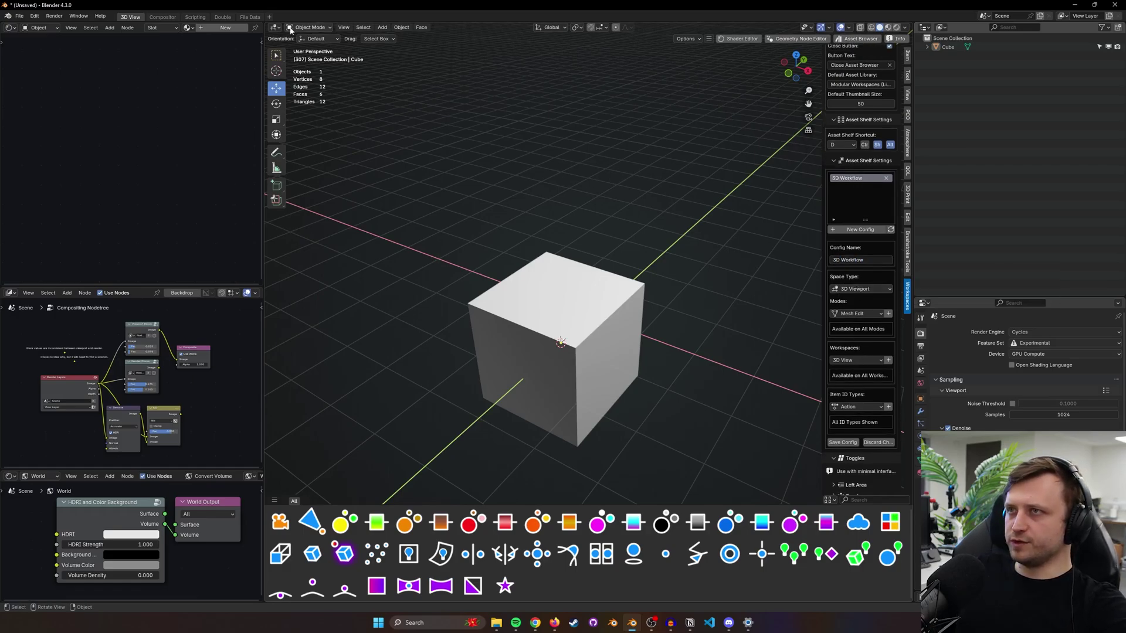
- View the modes that can be assigned to the 3D Workflow config, keeping Mesh Edit as the listed choice
{"action": "left_click", "coordinate": [862, 313]}
{"action": "left_click", "coordinate": [868, 326]}
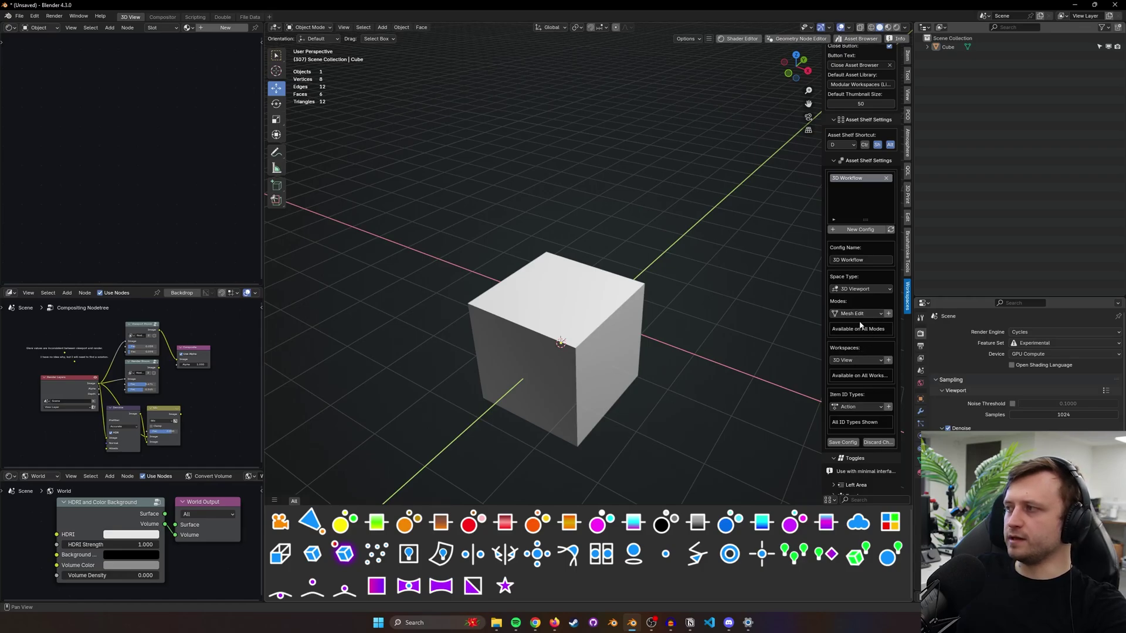
{"action": "left_click", "coordinate": [861, 314]}
{"action": "left_click", "coordinate": [862, 317]}
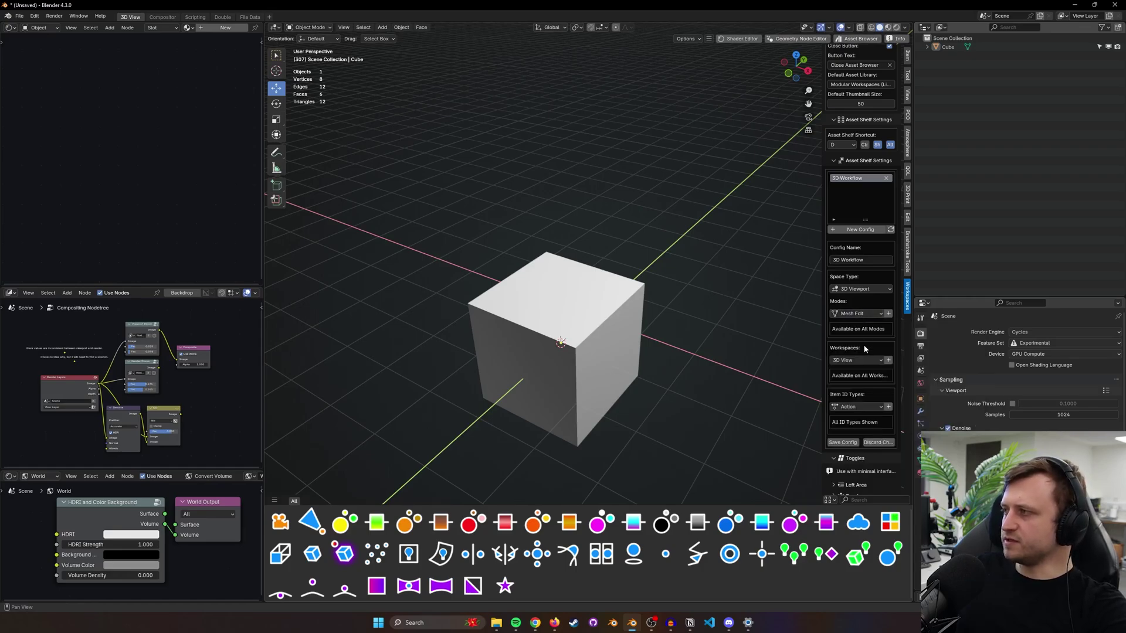
- Add Material as the 3D Workflow config's item ID type, save the config, and display the asset shelf
{"action": "scroll", "coordinate": [864, 349], "scroll_direction": "down", "scroll_amount": 2}
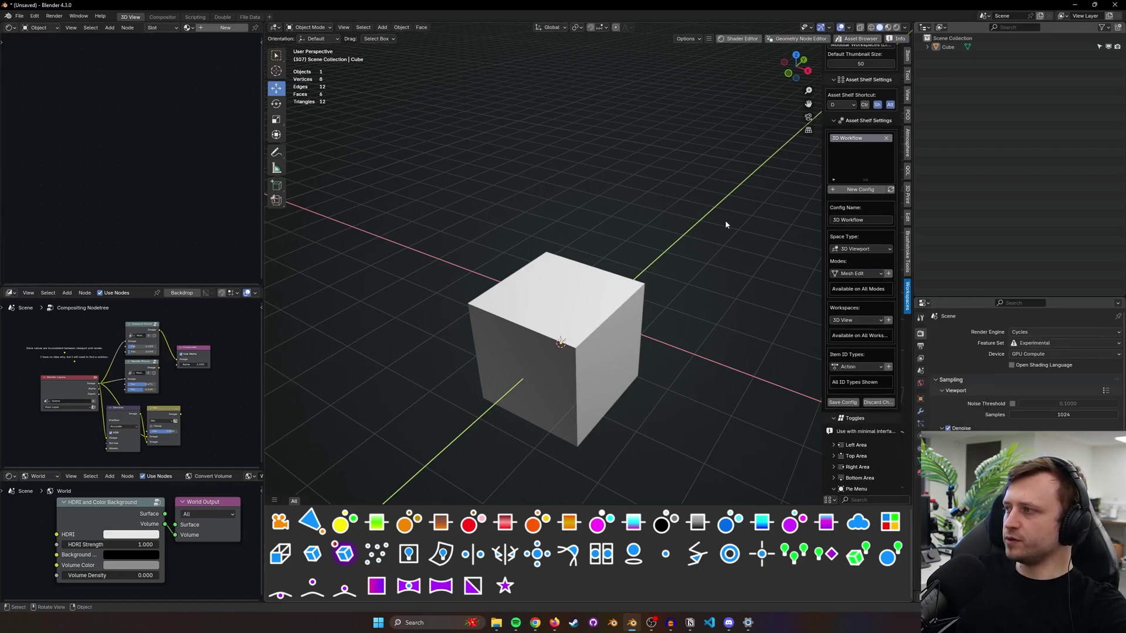
{"action": "left_click", "coordinate": [855, 368]}
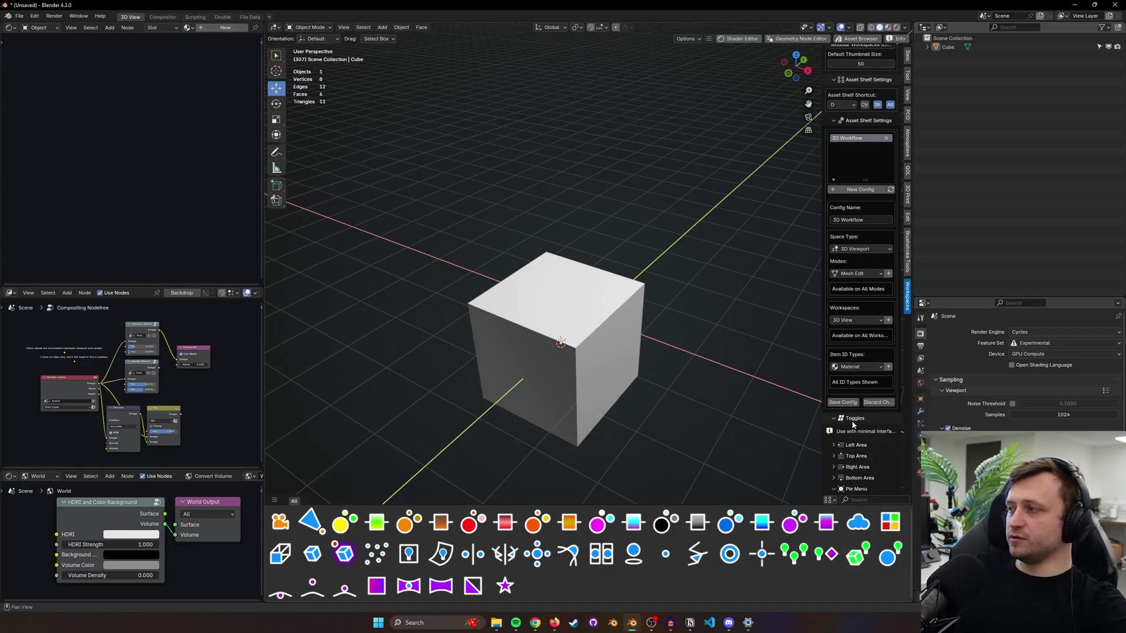
{"action": "left_click", "coordinate": [896, 420]}
{"action": "left_click", "coordinate": [888, 412]}
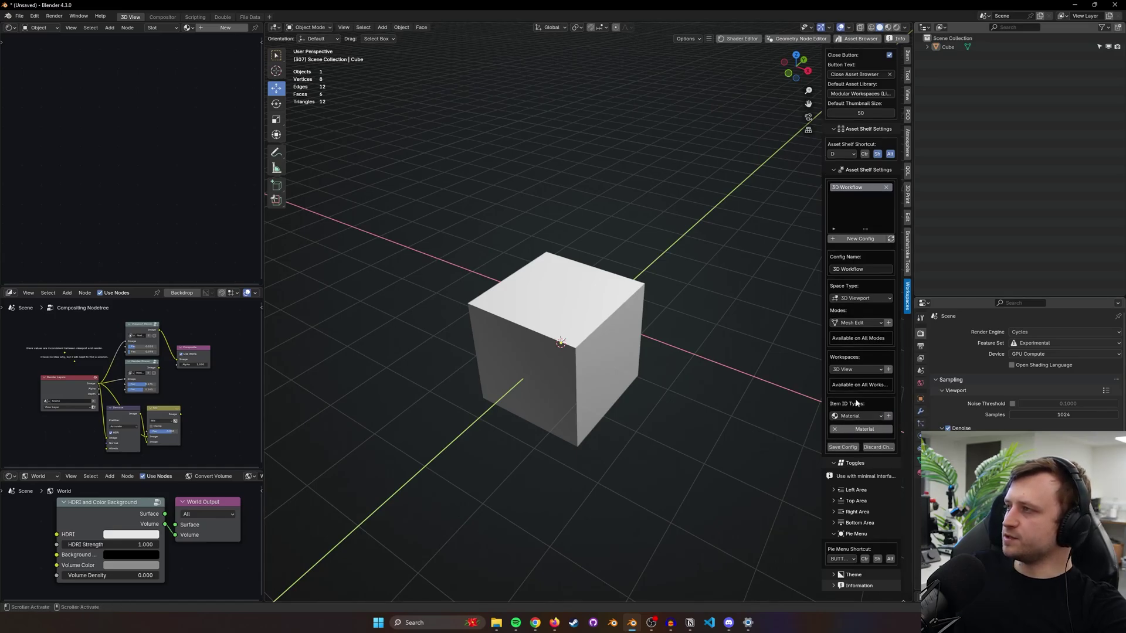
{"action": "key", "text": "shift+alt+d"}
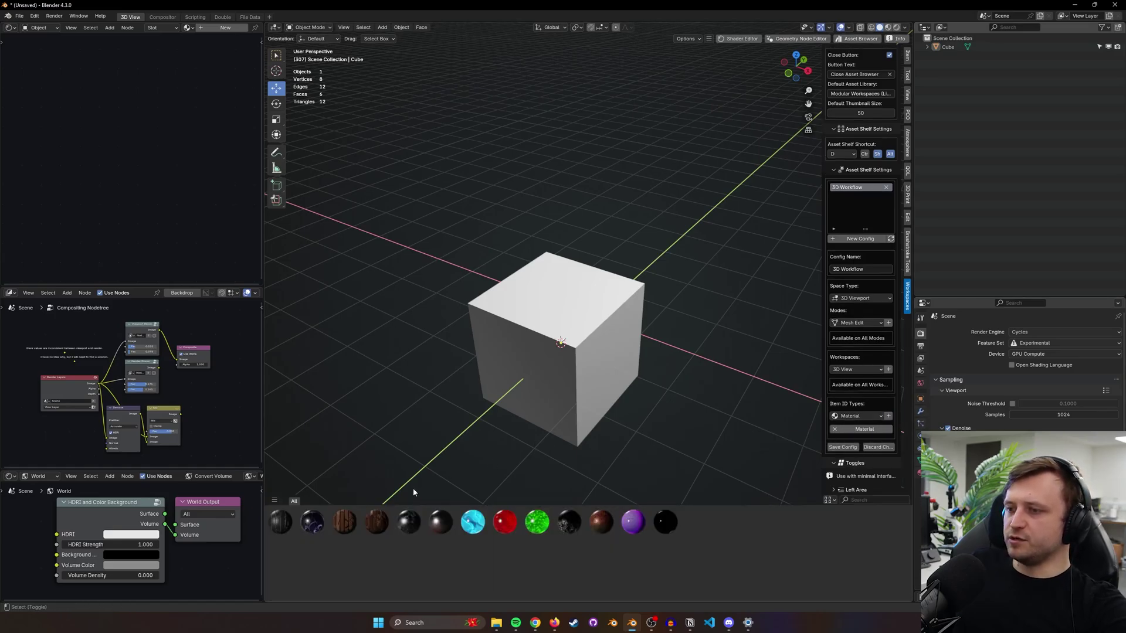
- Remove the Material item type, save the config to check the unfiltered shelf, and add Material back
{"action": "left_click", "coordinate": [835, 430]}
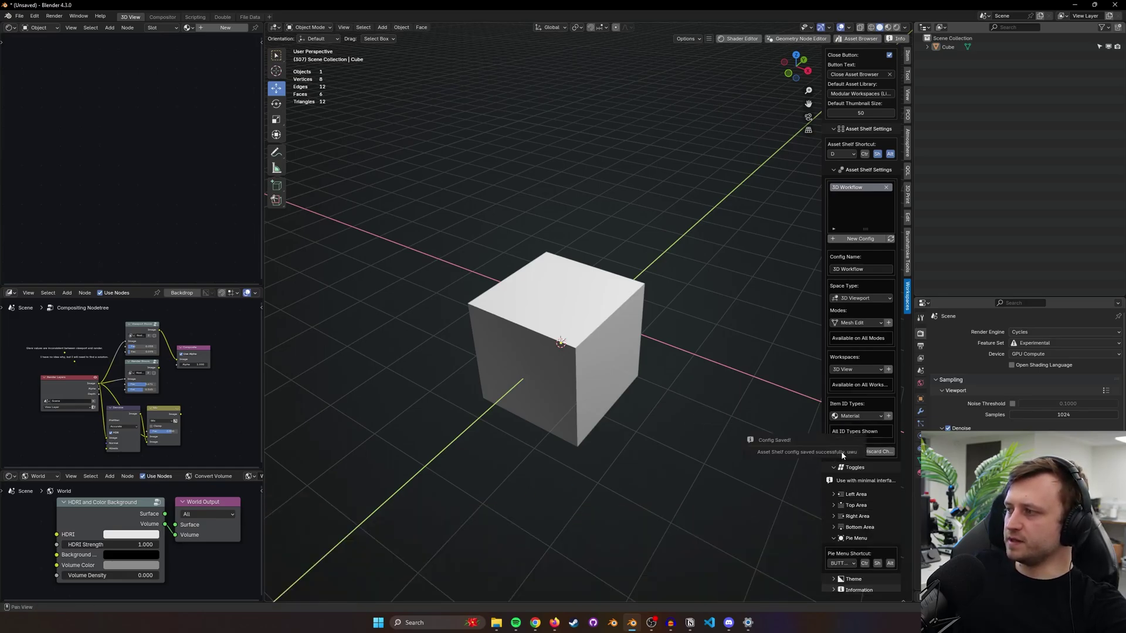
{"action": "key", "text": "shift+alt+d"}
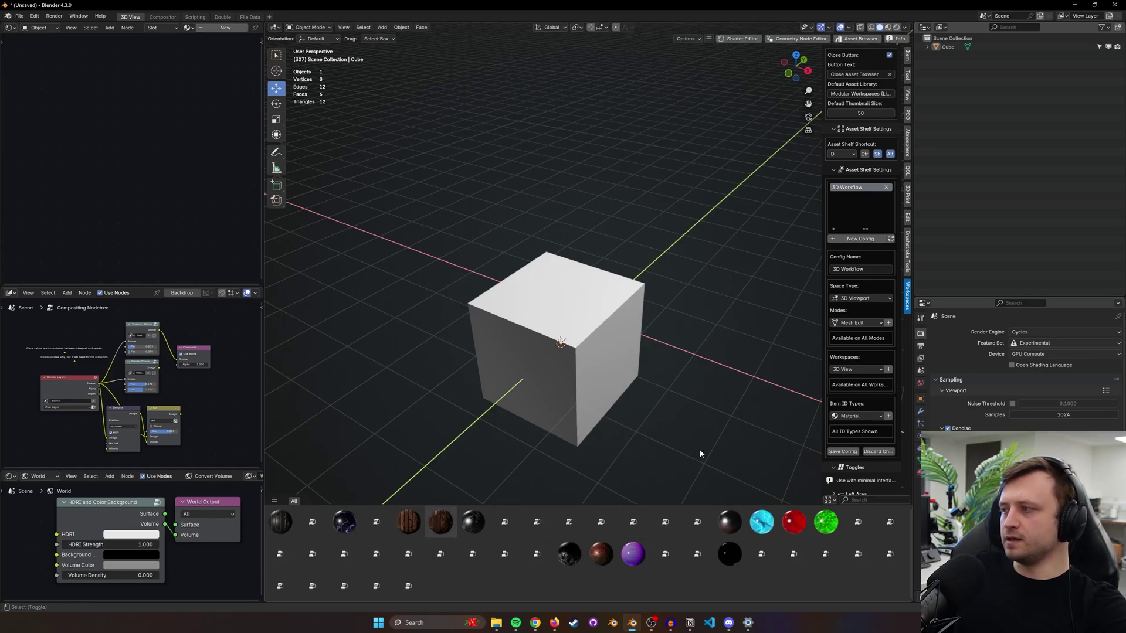
{"action": "left_click", "coordinate": [888, 416]}
{"action": "scroll", "coordinate": [857, 380], "scroll_direction": "up", "scroll_amount": 1}
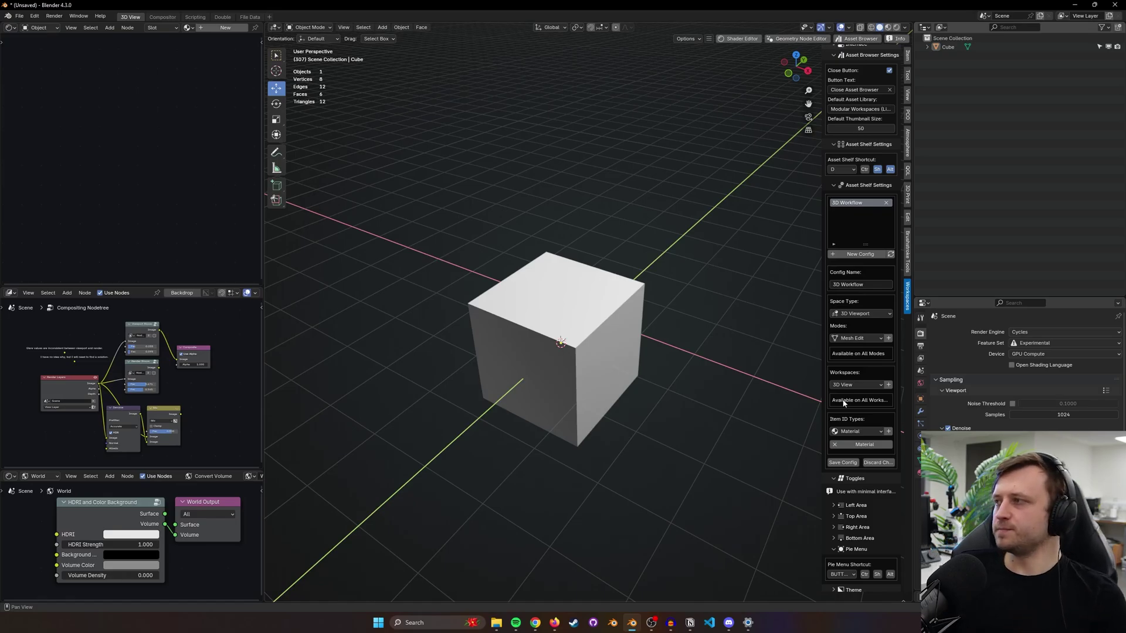
- Delete the 3D Workflow config and disable Custom Asset Shelves in the Modular Workspaces add-on preferences
{"action": "left_click", "coordinate": [886, 203]}
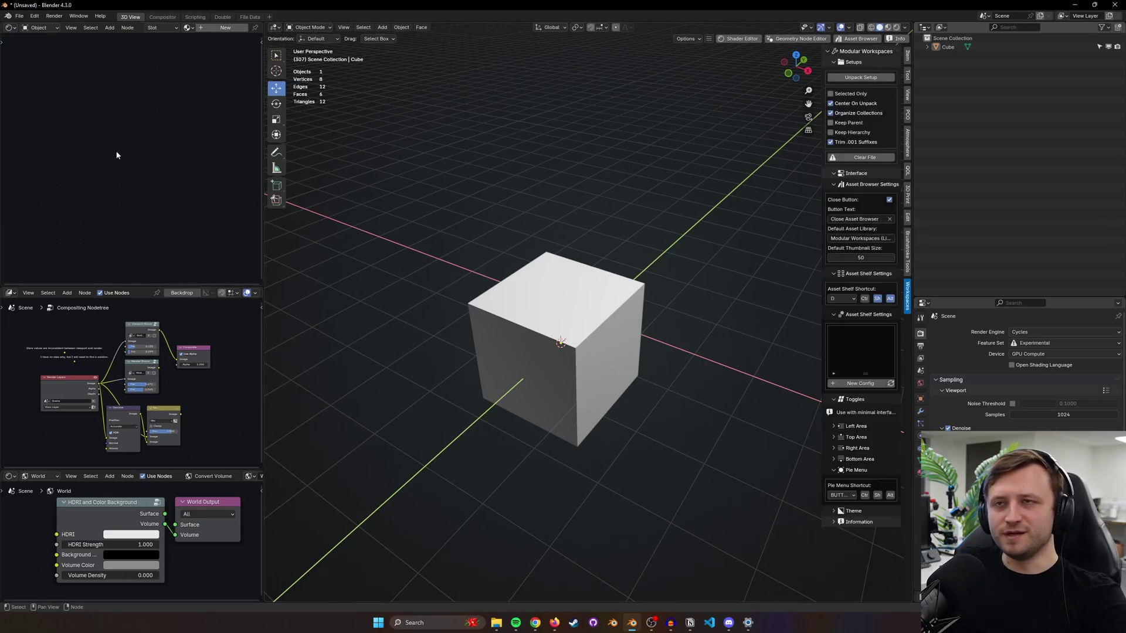
{"action": "left_click", "coordinate": [35, 16]}
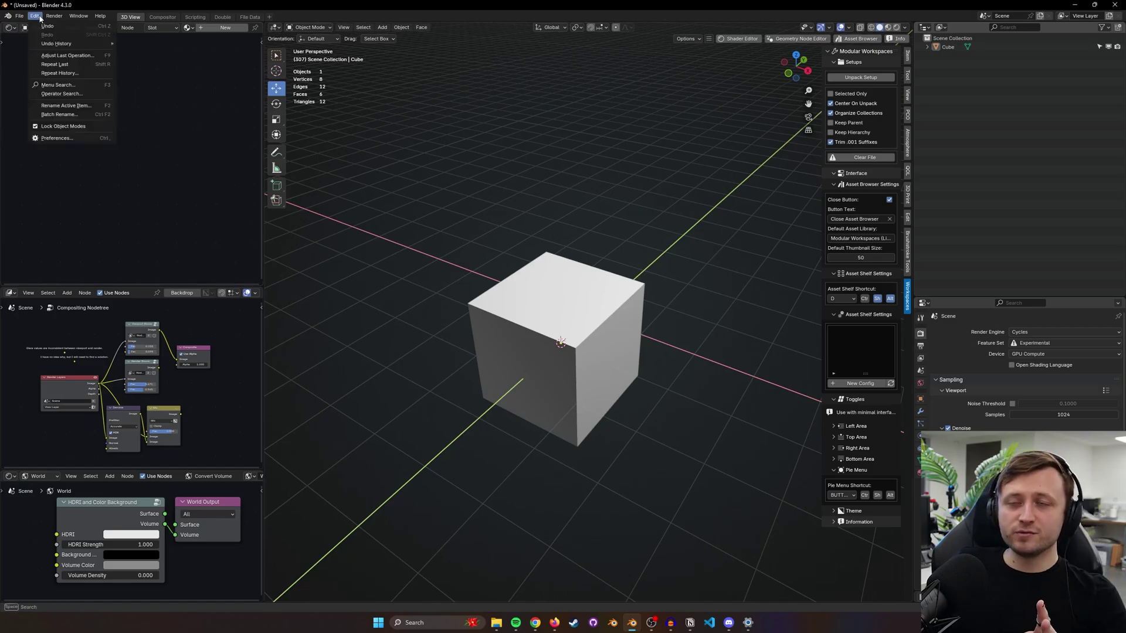
{"action": "left_click", "coordinate": [83, 136]}
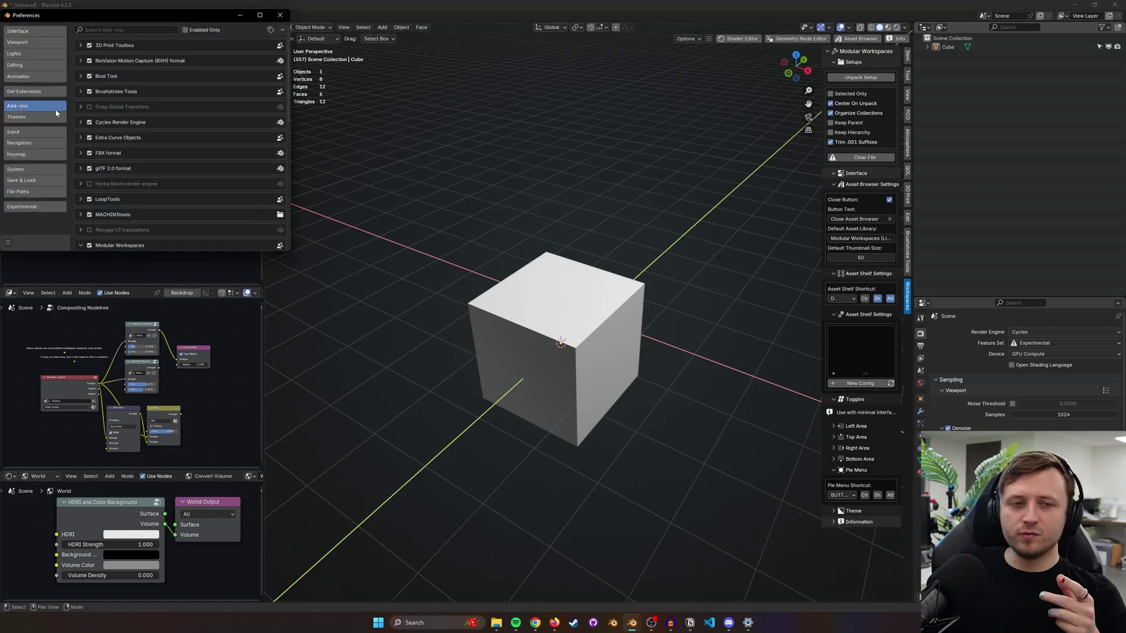
{"action": "scroll", "coordinate": [146, 193], "scroll_direction": "down", "scroll_amount": 5}
{"action": "left_click", "coordinate": [83, 239]}
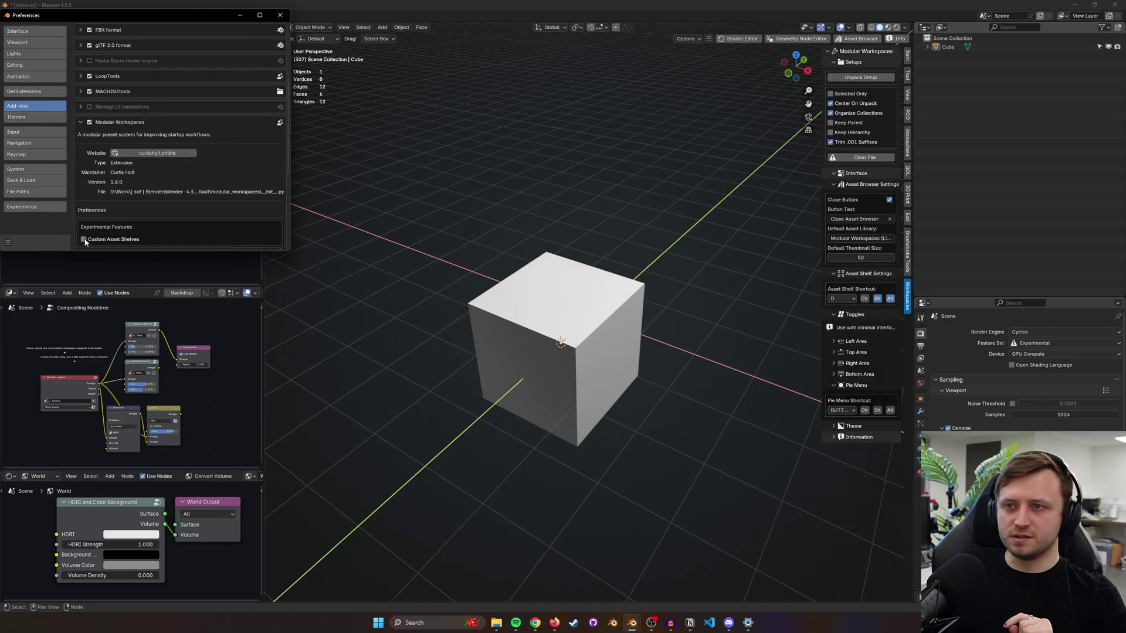
{"action": "left_click", "coordinate": [280, 15]}
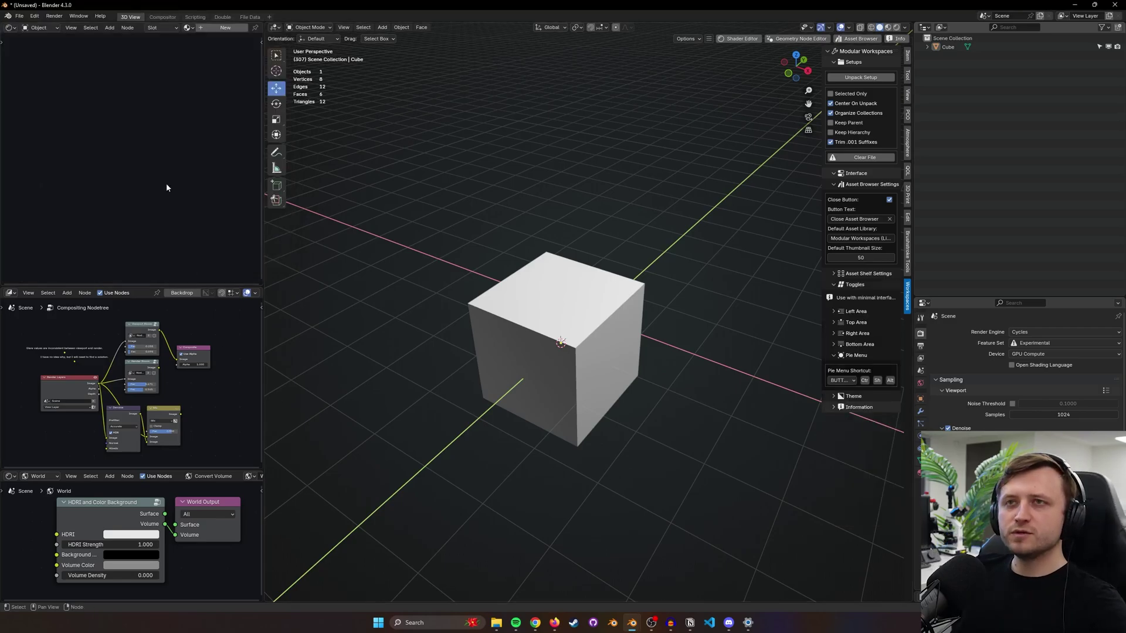
- Switch to File Explorer and open the Modular Workspaces (Library) 1.8 for Blender 4.3 archive from the Modular Workspaces Installation folder
{"action": "left_click", "coordinate": [496, 623]}
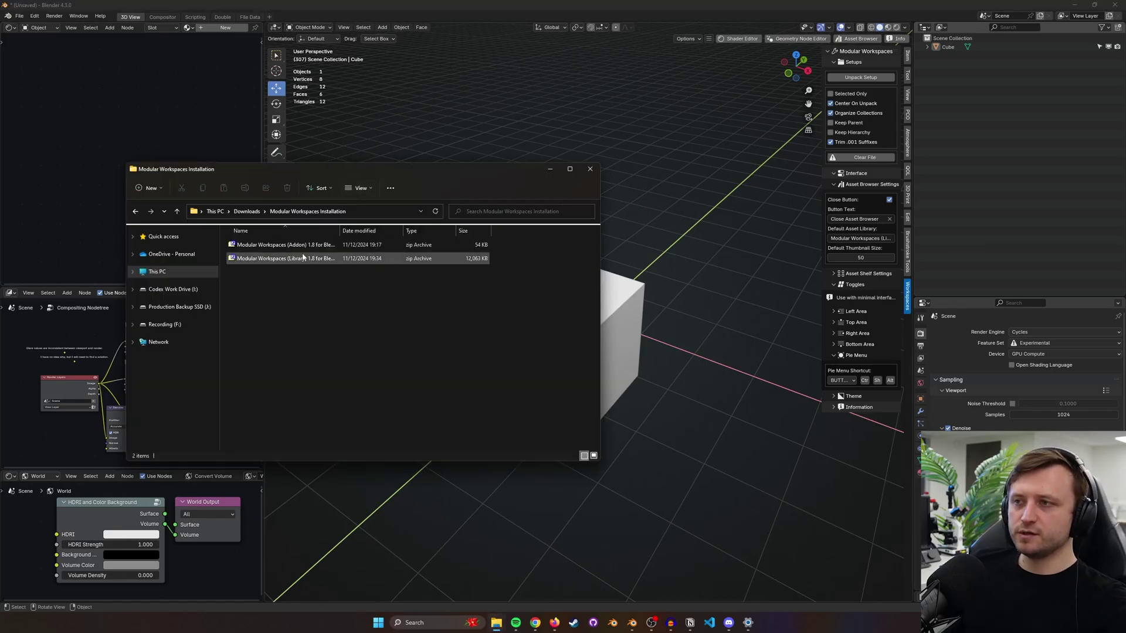
{"action": "left_click_drag", "start_coordinate": [383, 237], "coordinate": [386, 236]}
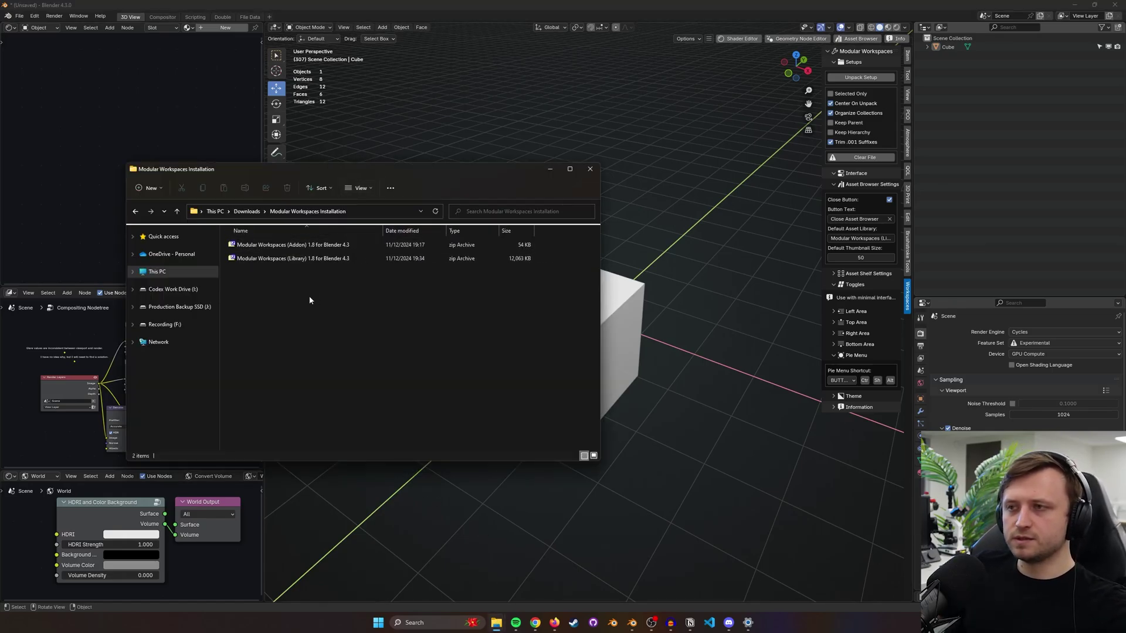
{"action": "left_click", "coordinate": [287, 250]}
{"action": "left_click", "coordinate": [280, 259]}
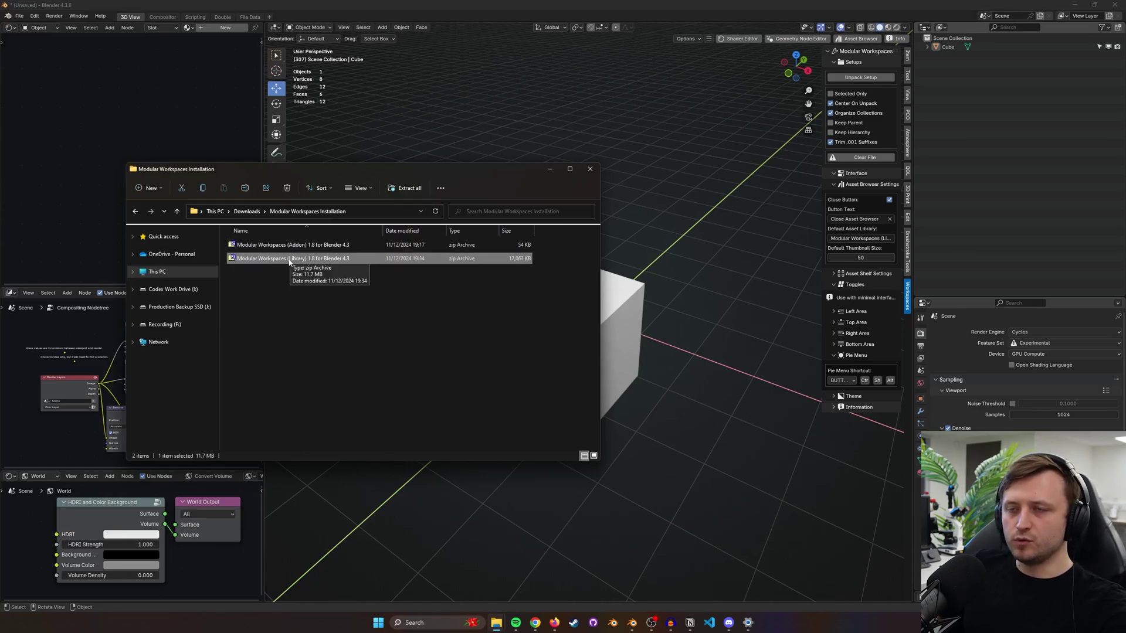
{"action": "double_click", "coordinate": [289, 258]}
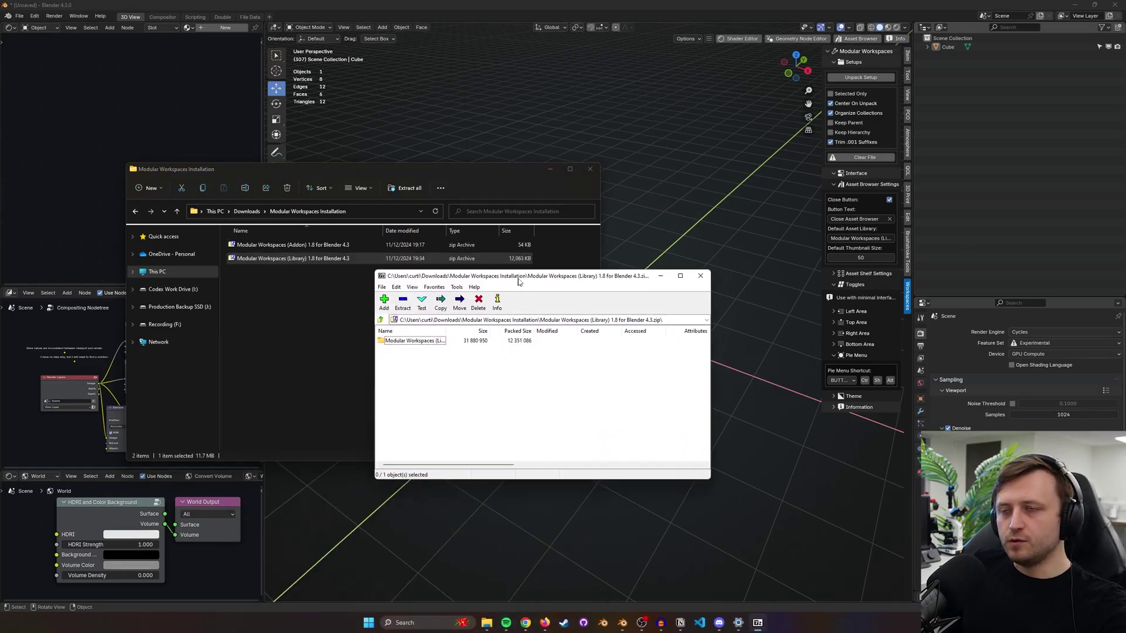
- Inspect the Modular Workspaces (Library) folder inside the open archive and go back up to the installation folder
{"action": "left_click_drag", "start_coordinate": [518, 281], "coordinate": [524, 280]}
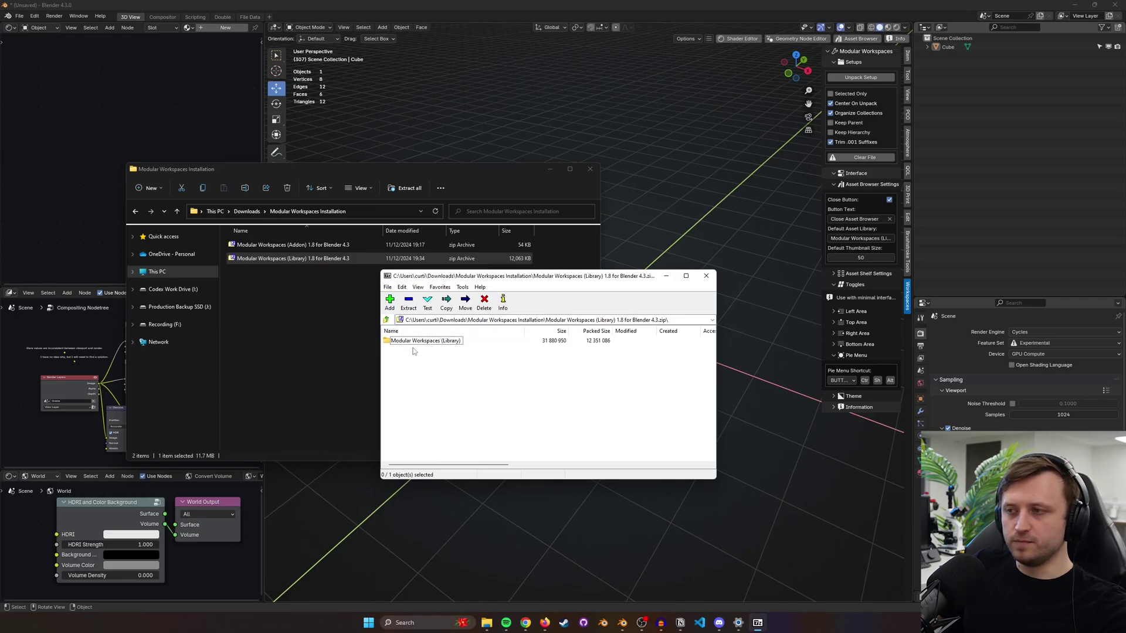
{"action": "double_click", "coordinate": [446, 342]}
{"action": "left_click_drag", "start_coordinate": [476, 408], "coordinate": [425, 341]}
{"action": "left_click", "coordinate": [427, 380]}
{"action": "double_click", "coordinate": [386, 320]}
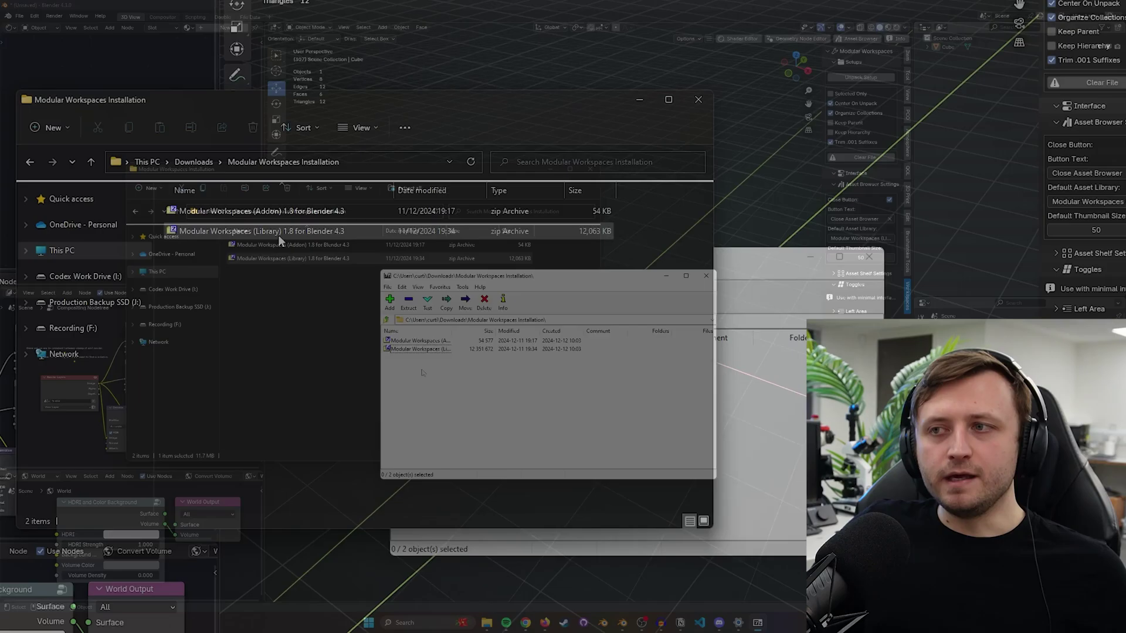
{"action": "left_click", "coordinate": [307, 258]}
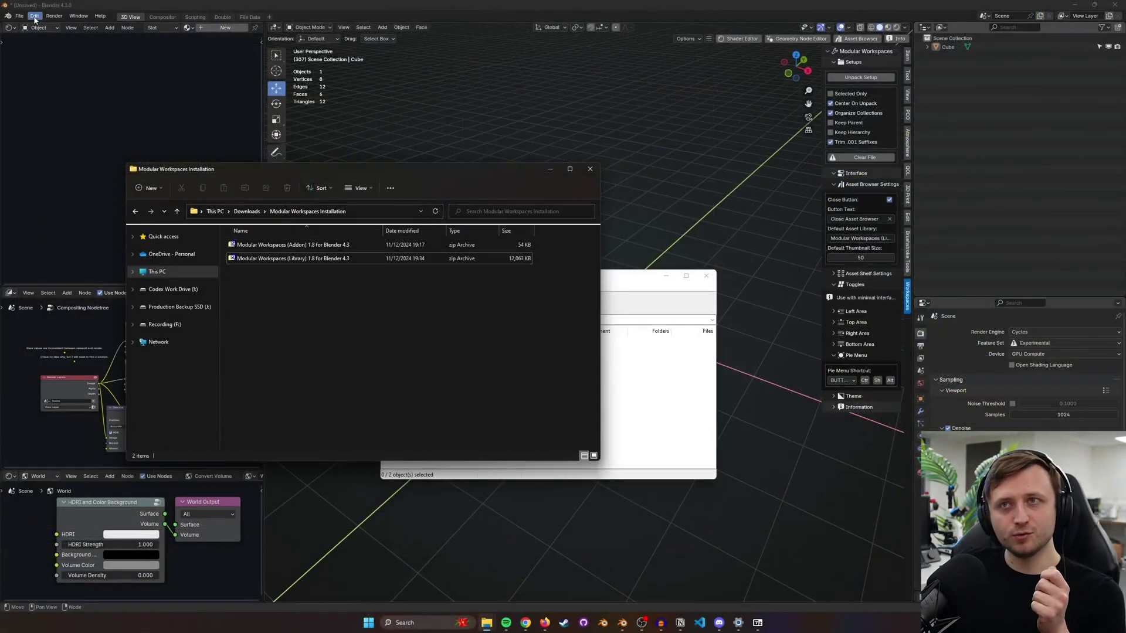
{"action": "left_click", "coordinate": [35, 17]}
{"action": "left_click", "coordinate": [57, 125]}
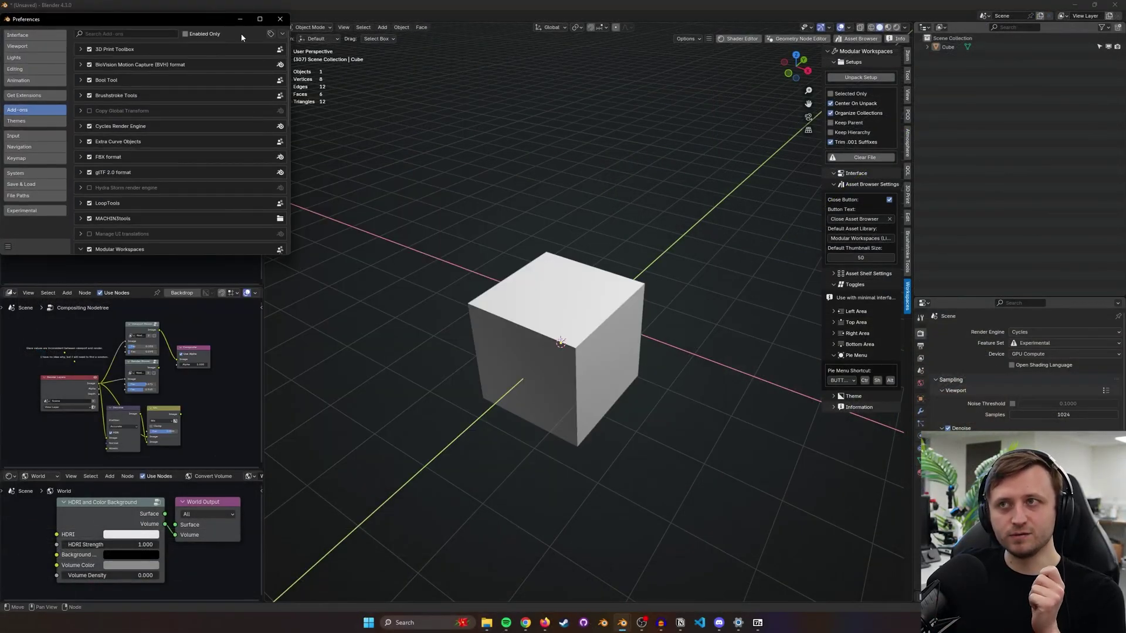
{"action": "left_click", "coordinate": [280, 19]}
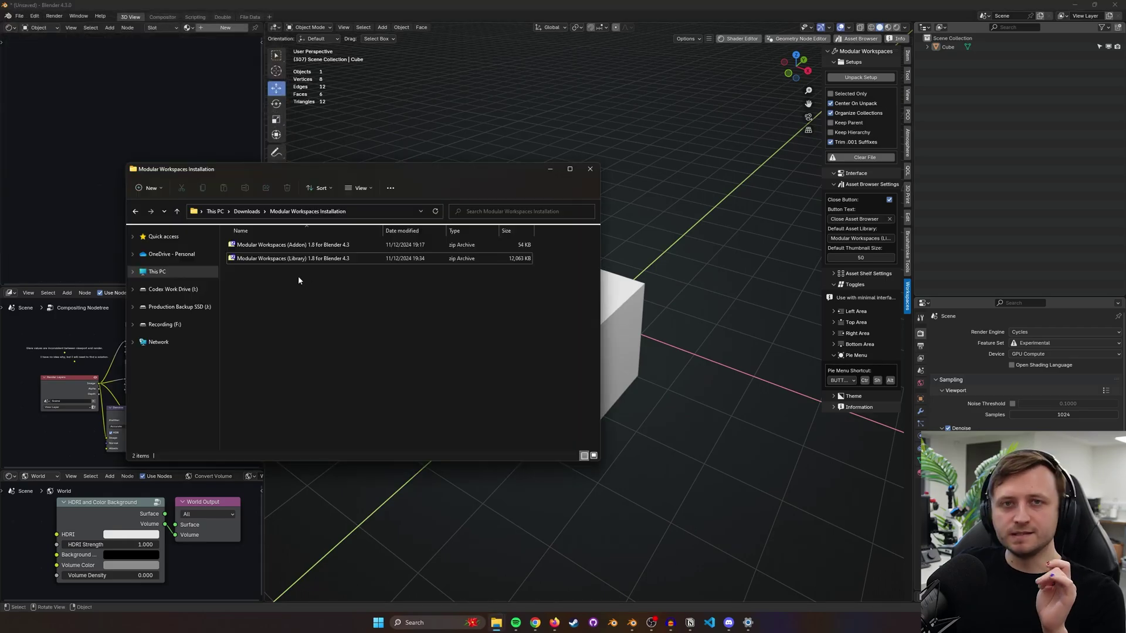
- Extract the Modular Workspaces (Library) folder from the library archive into Modular Workspaces Installation, and open it to select its folder path
{"action": "left_click", "coordinate": [283, 260]}
{"action": "double_click", "coordinate": [284, 260]}
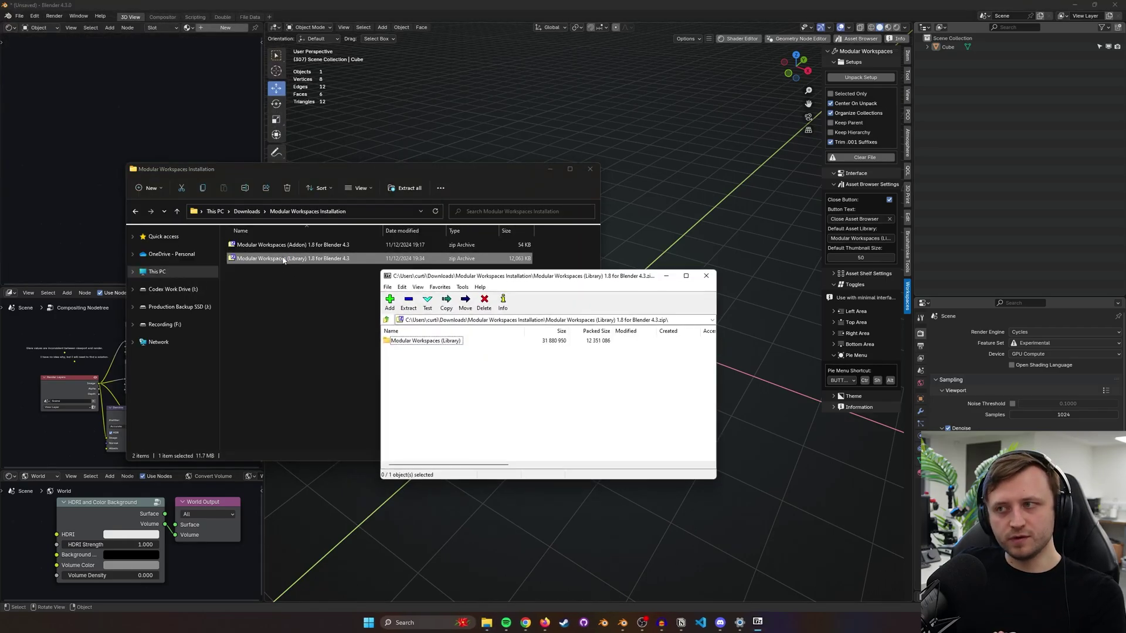
{"action": "left_click", "coordinate": [419, 344]}
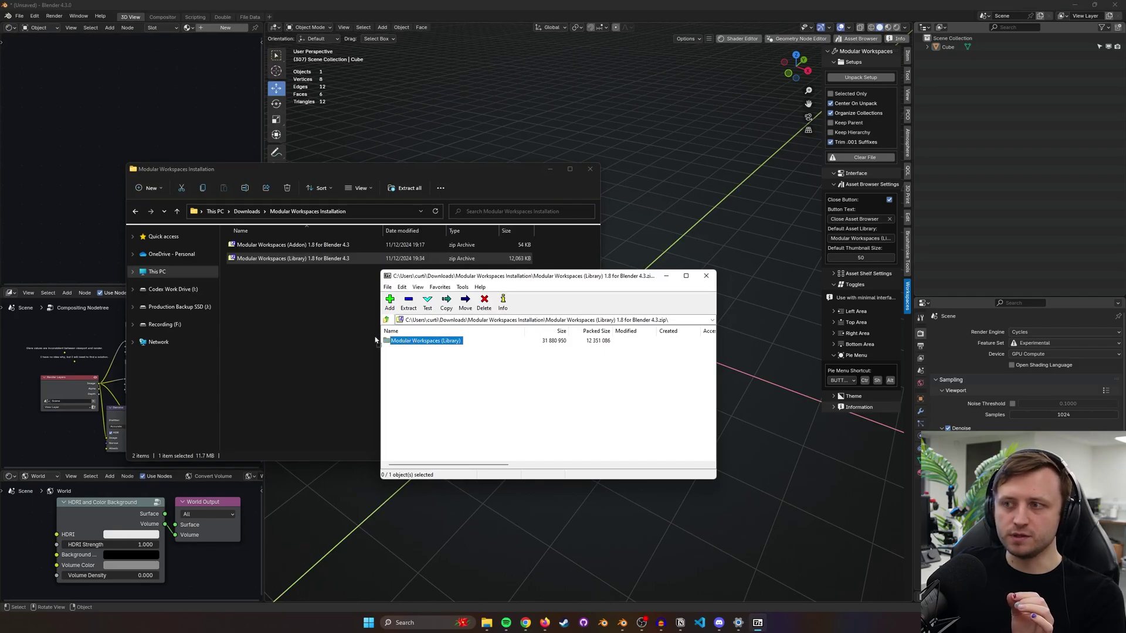
{"action": "left_click_drag", "start_coordinate": [333, 337], "coordinate": [316, 326]}
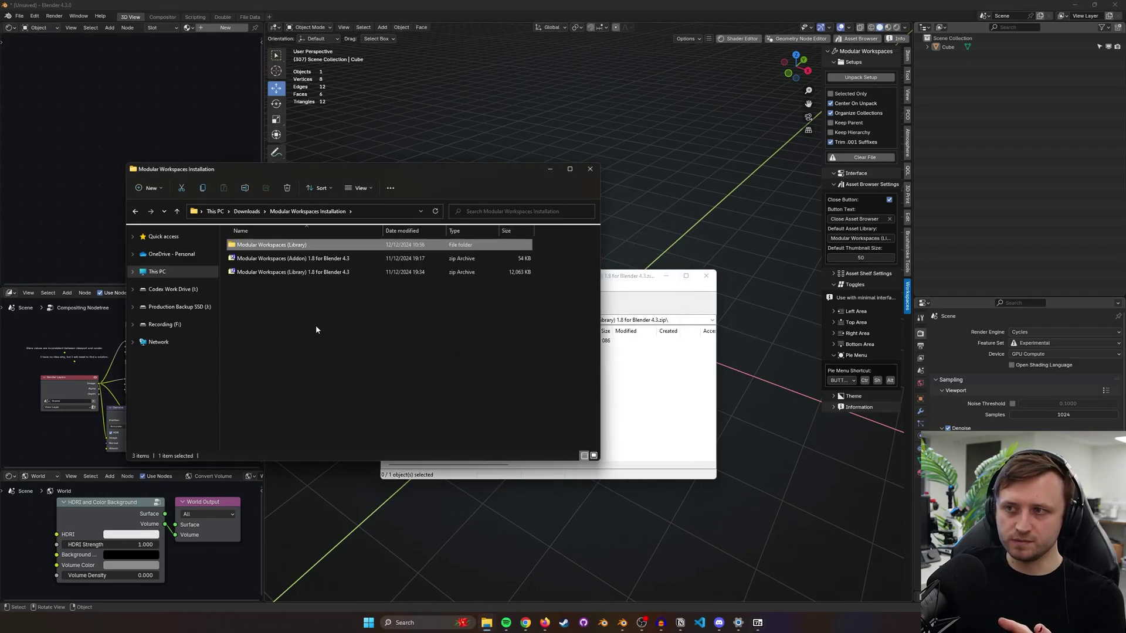
{"action": "double_click", "coordinate": [285, 246]}
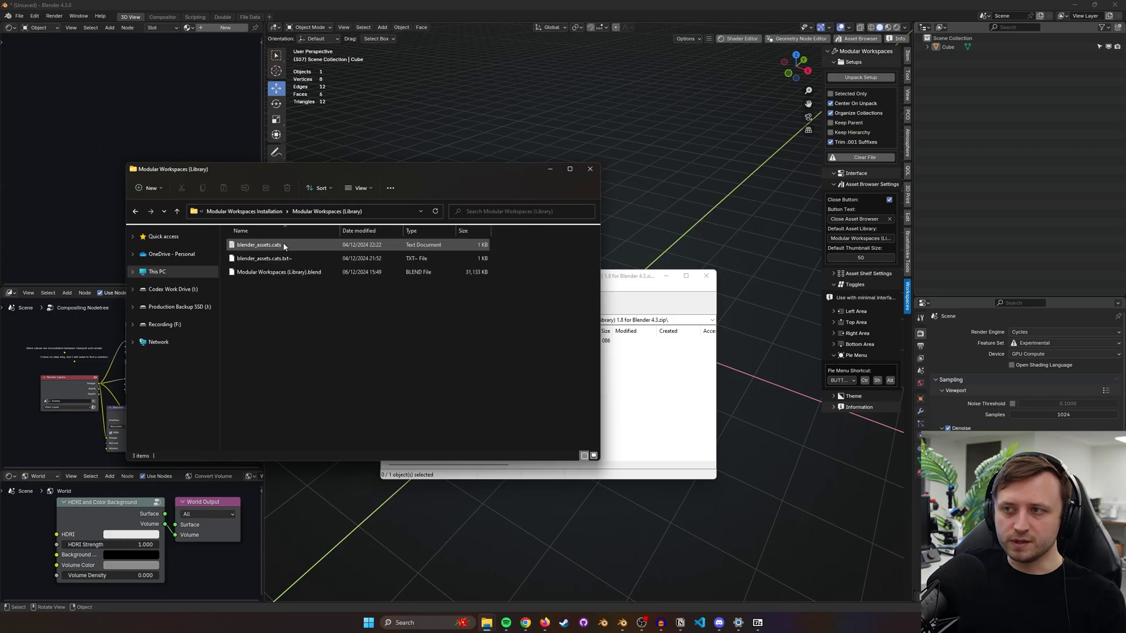
{"action": "left_click", "coordinate": [395, 208]}
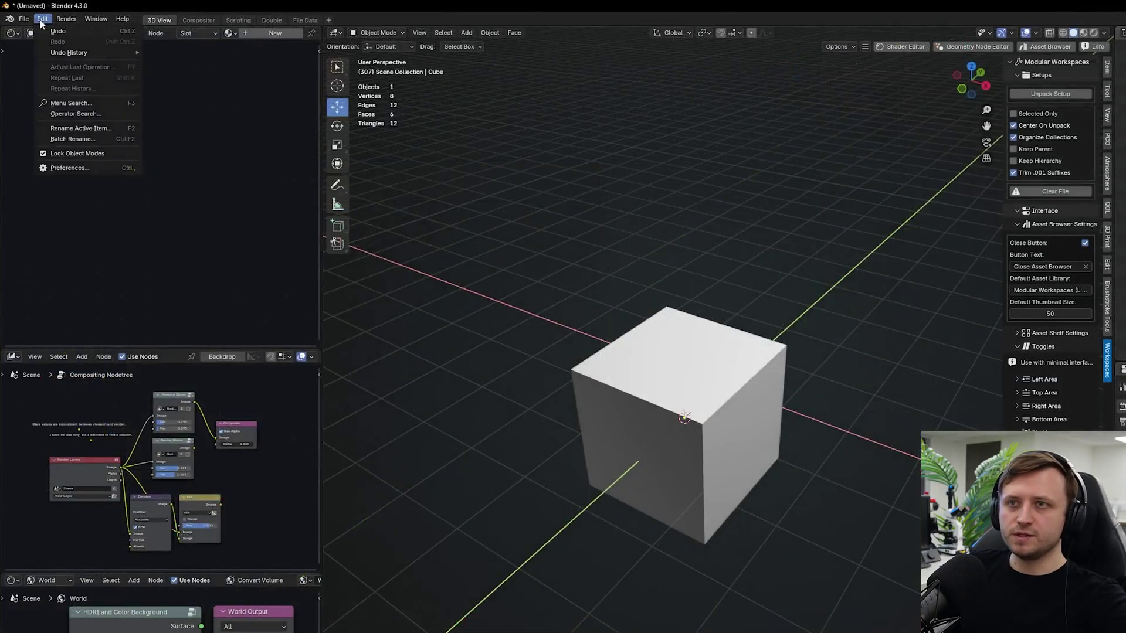
- Switch to Blender and remove every existing asset library from the File Paths preferences
{"action": "left_click", "coordinate": [95, 153]}
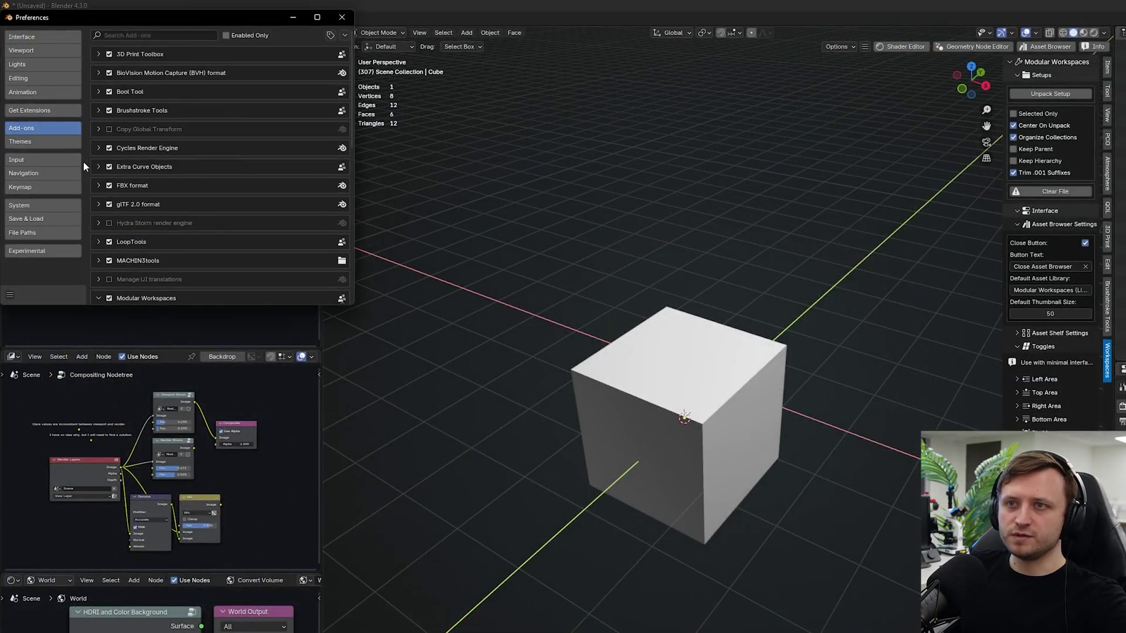
{"action": "left_click", "coordinate": [33, 235]}
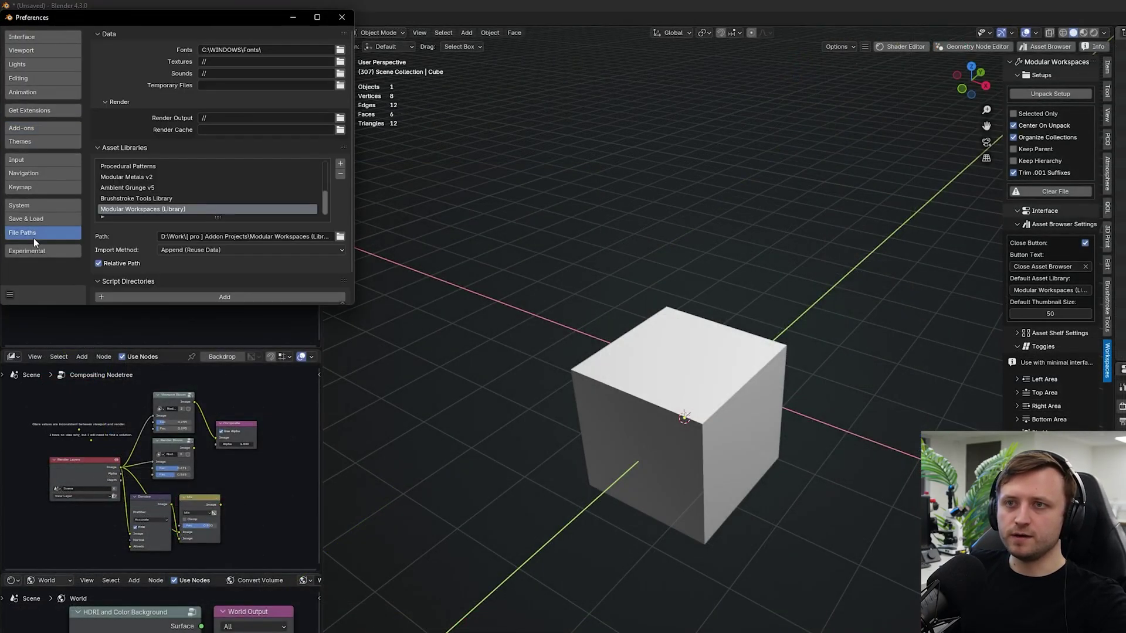
{"action": "scroll", "coordinate": [154, 181], "scroll_direction": "up", "scroll_amount": 2}
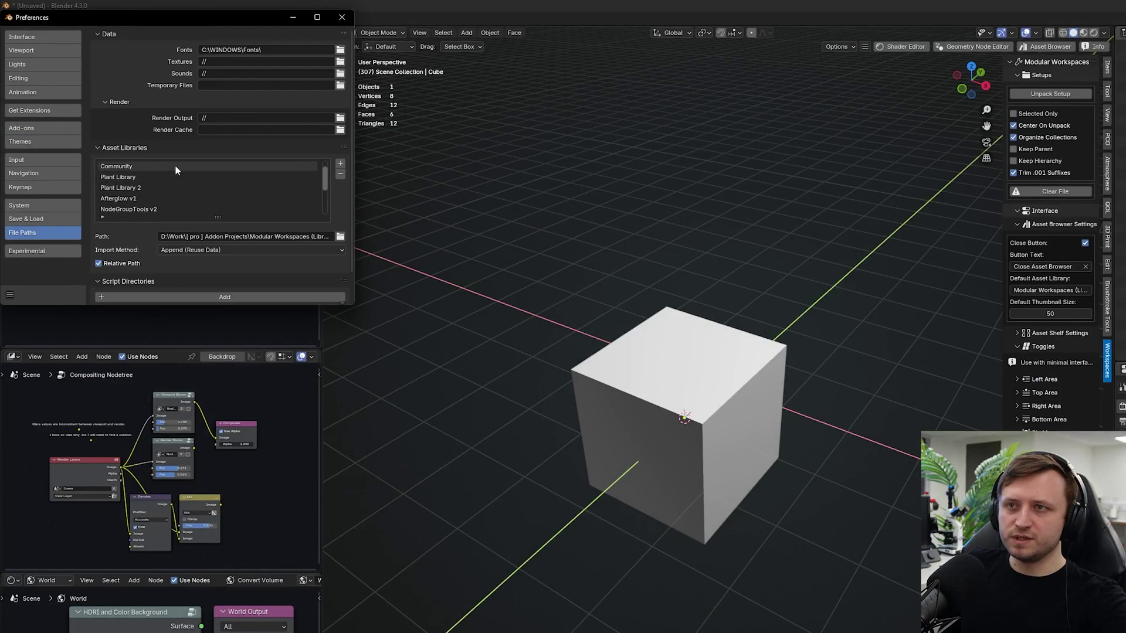
{"action": "left_click", "coordinate": [174, 165]}
{"action": "left_click", "coordinate": [340, 175]}
{"action": "left_click", "coordinate": [340, 176]}
{"action": "left_click", "coordinate": [340, 175]}
{"action": "left_click", "coordinate": [340, 176]}
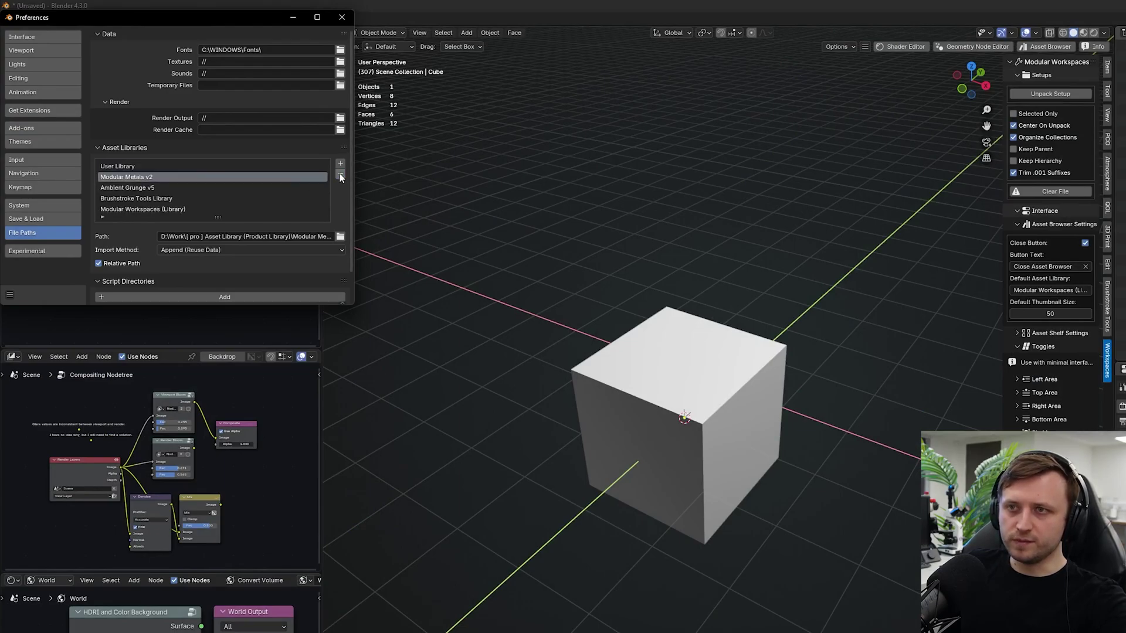
{"action": "left_click", "coordinate": [341, 175]}
{"action": "left_click", "coordinate": [340, 176]}
{"action": "left_click", "coordinate": [340, 175]}
{"action": "left_click", "coordinate": [340, 175]}
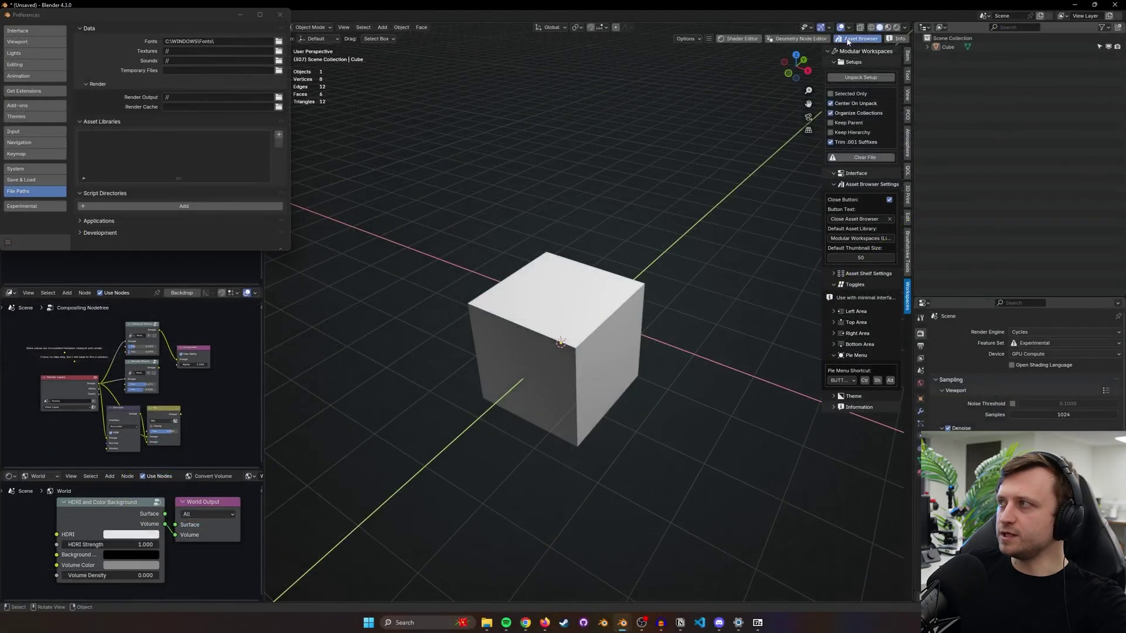
- Show the Asset Browser area, look through All Libraries, and switch the displayed library to Essentials
{"action": "left_click", "coordinate": [1050, 46]}
{"action": "scroll", "coordinate": [586, 551], "scroll_direction": "down", "scroll_amount": 8}
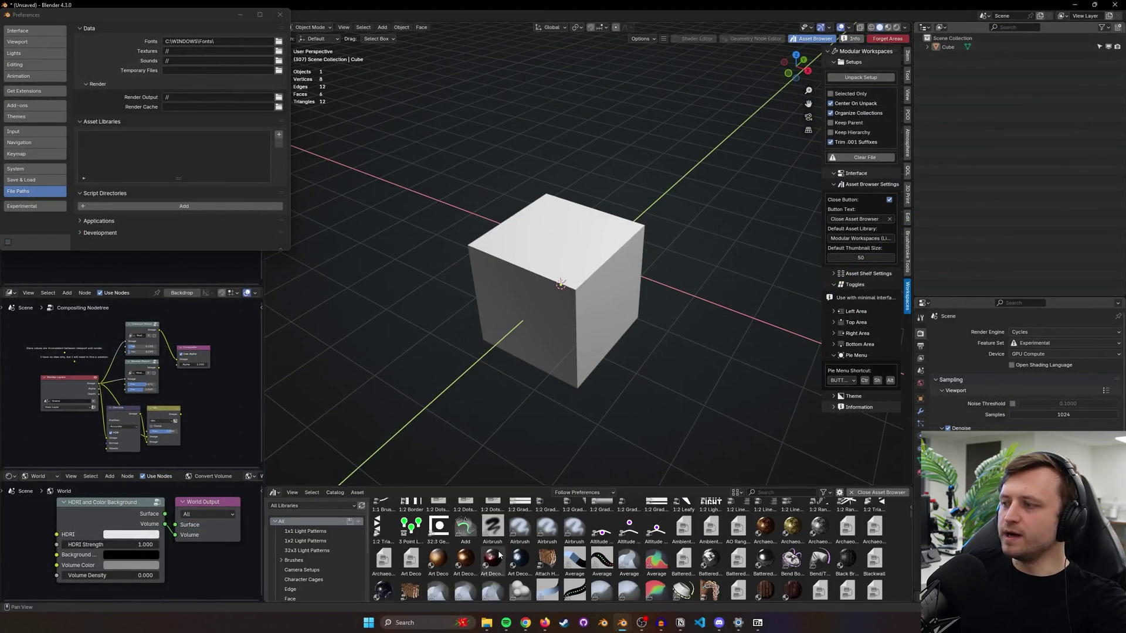
{"action": "scroll", "coordinate": [586, 551], "scroll_direction": "up", "scroll_amount": 8}
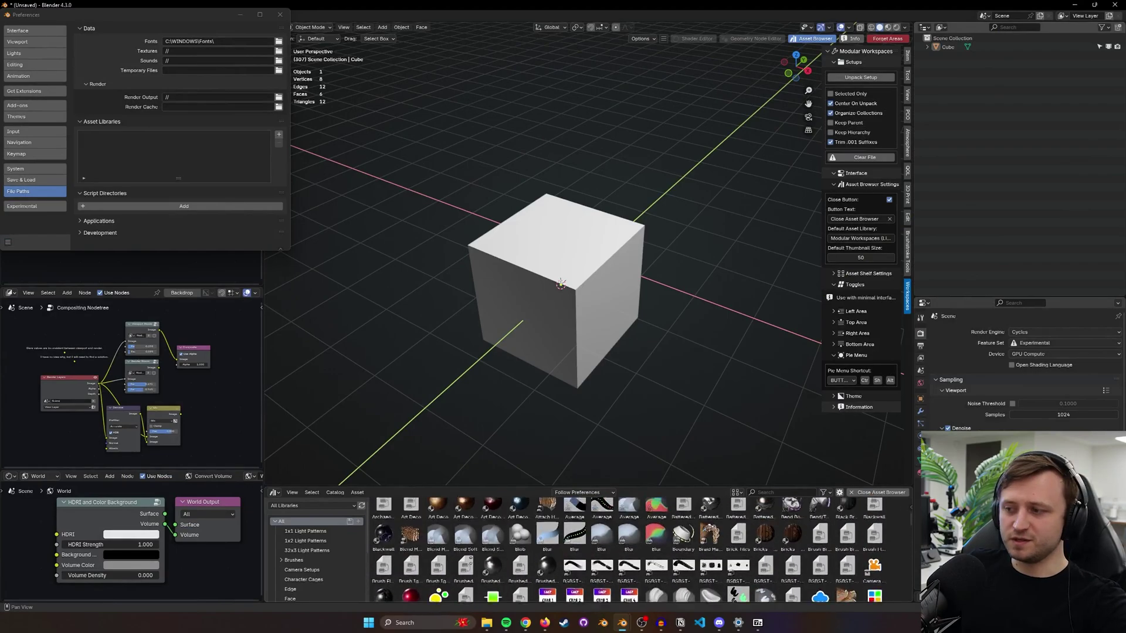
{"action": "left_click", "coordinate": [317, 505]}
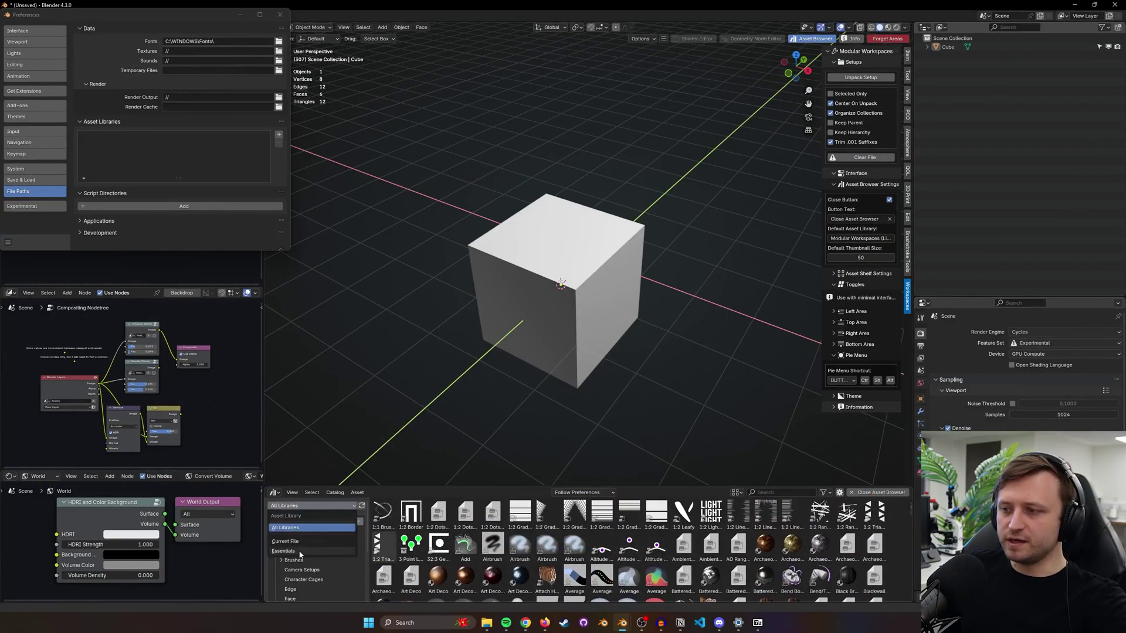
{"action": "left_click", "coordinate": [300, 551]}
{"action": "scroll", "coordinate": [606, 545], "scroll_direction": "down", "scroll_amount": 3}
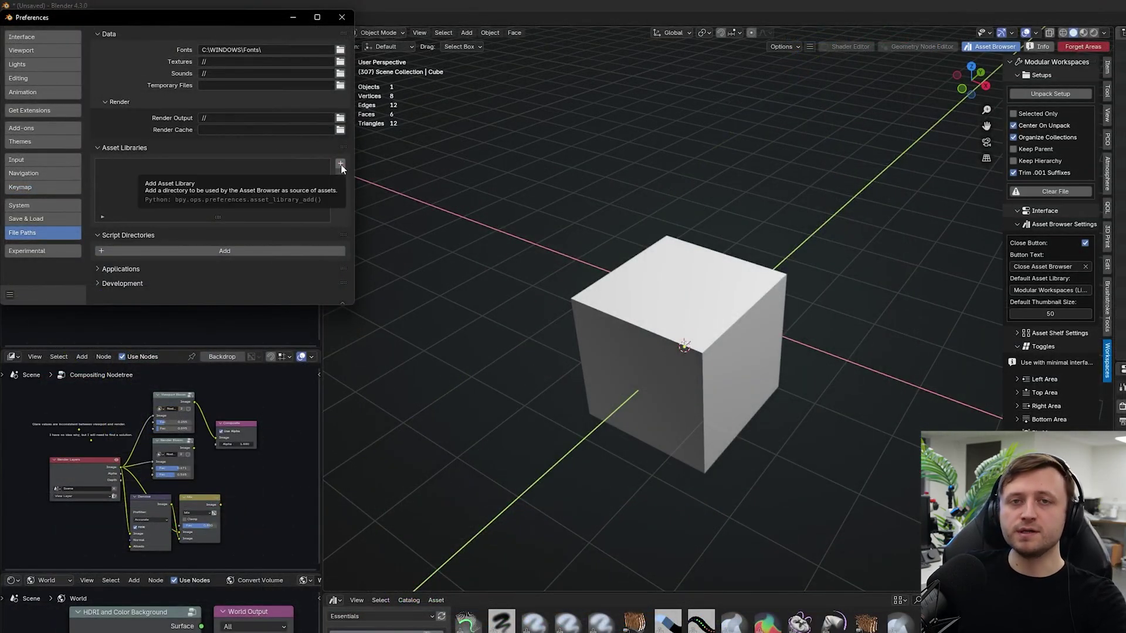
- Add the extracted Modular Workspaces (Library) folder as an asset library and display that library in the Asset Browser
{"action": "left_click", "coordinate": [341, 164]}
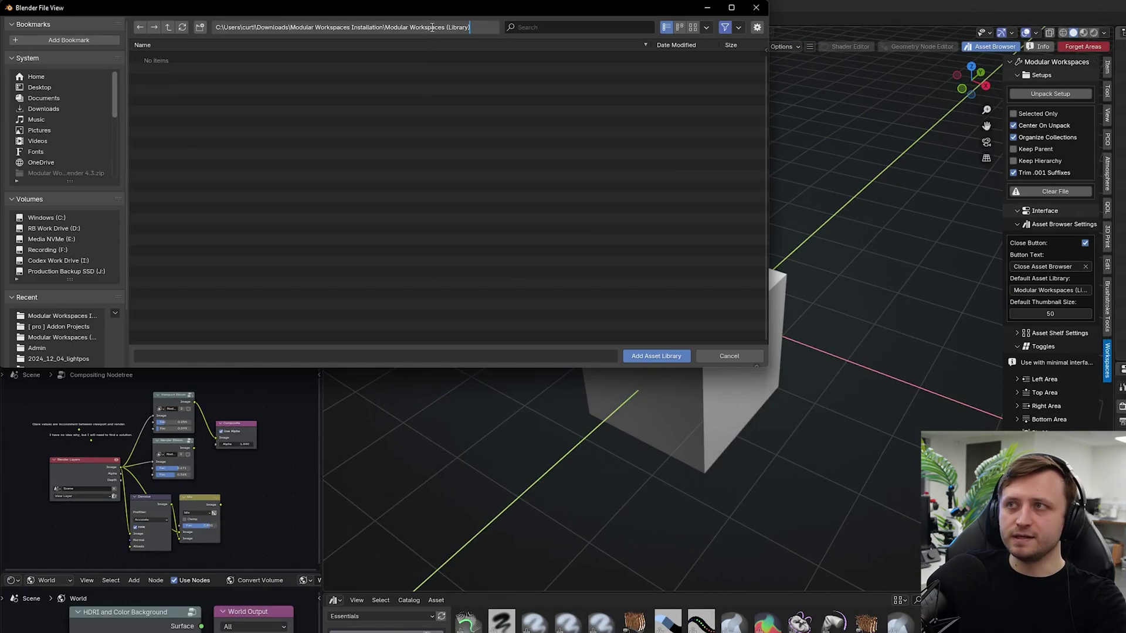
{"action": "key", "text": "Return"}
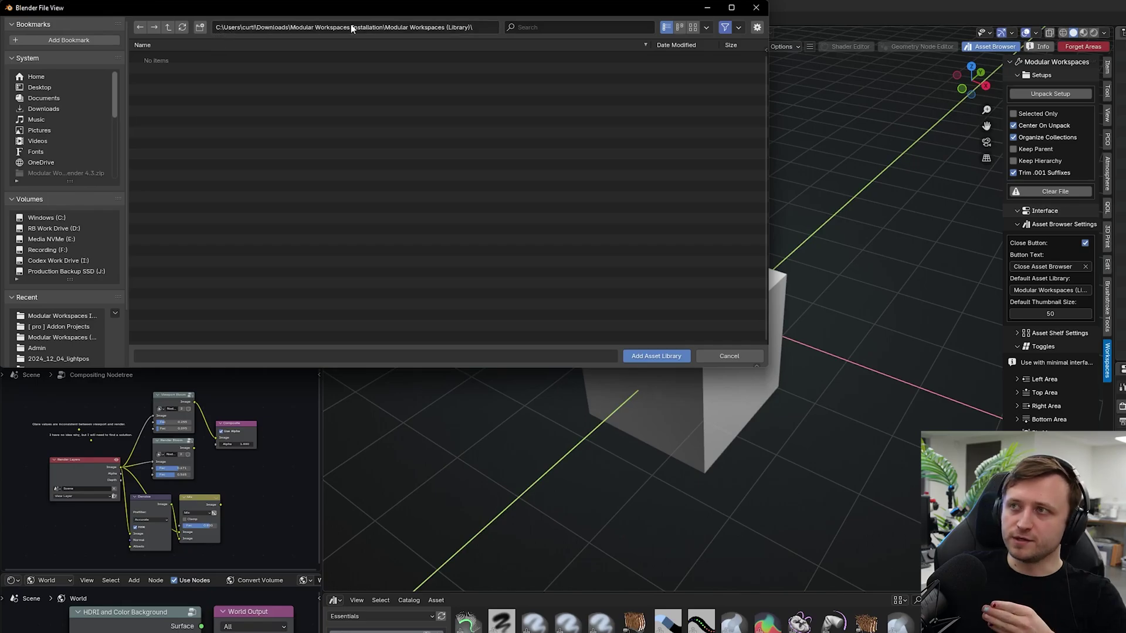
{"action": "left_click", "coordinate": [636, 356]}
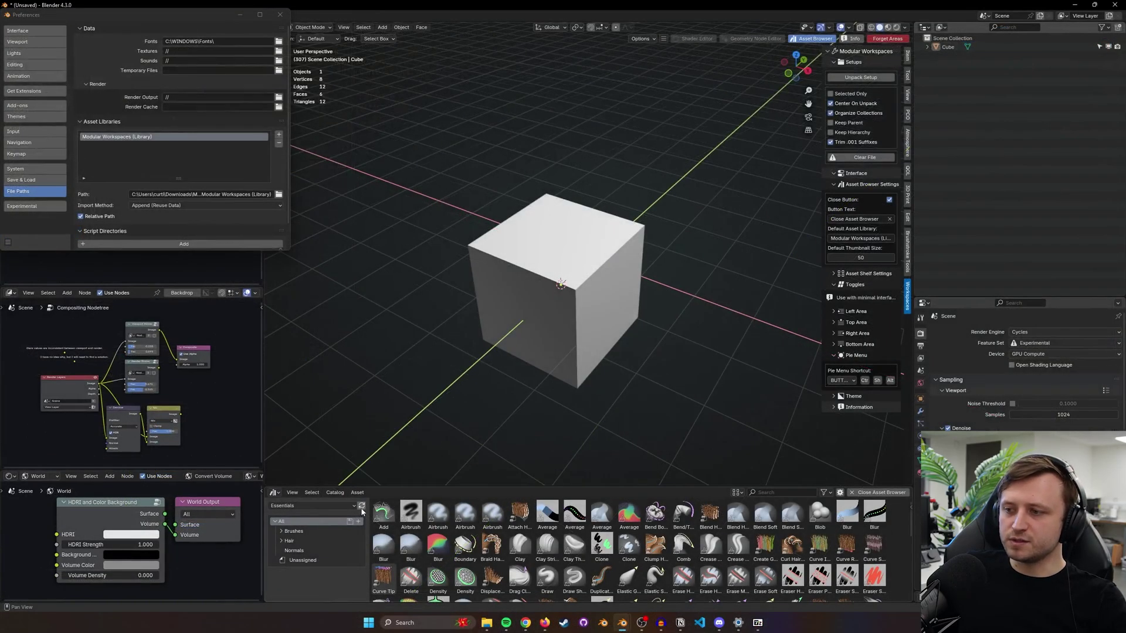
{"action": "left_click", "coordinate": [351, 508]}
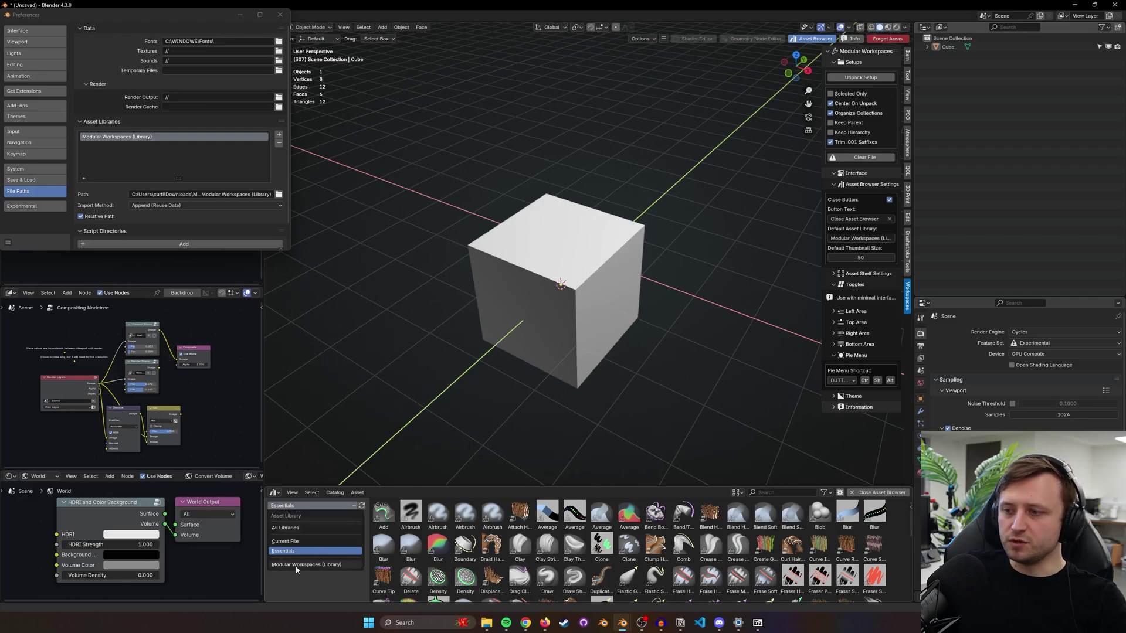
{"action": "left_click", "coordinate": [346, 566]}
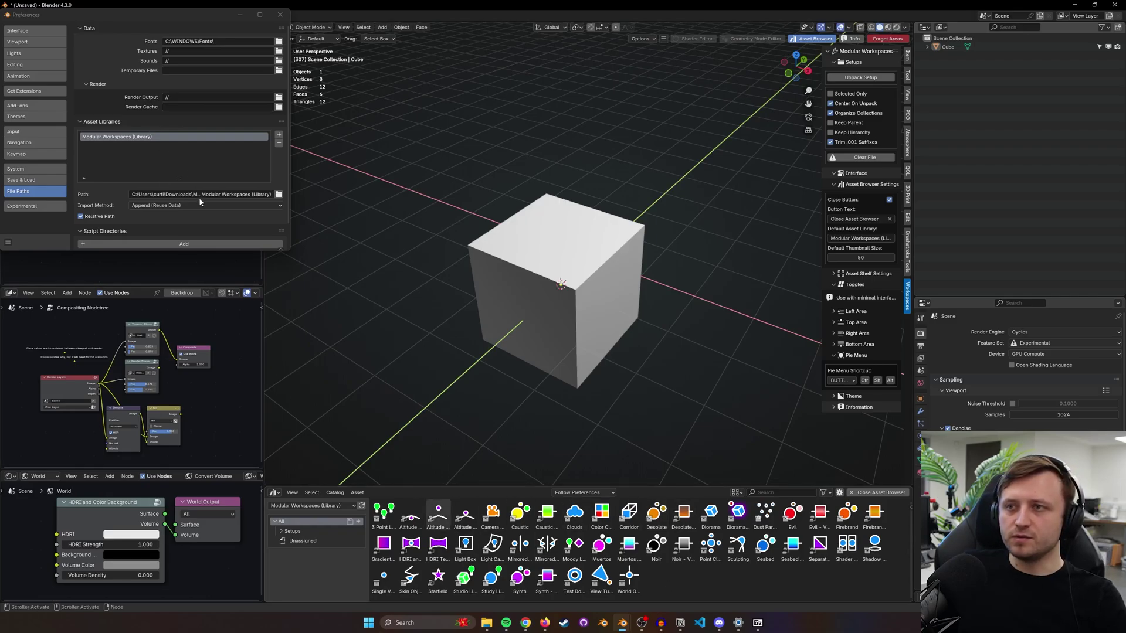
- Check the blender_assets.cats files in File Explorer and browse the Setups catalogs, including Character Displays, Collections, Lighting and Cameras, in the Asset Browser
{"action": "mouse_move", "coordinate": [497, 620]}
{"action": "left_click", "coordinate": [486, 575]}
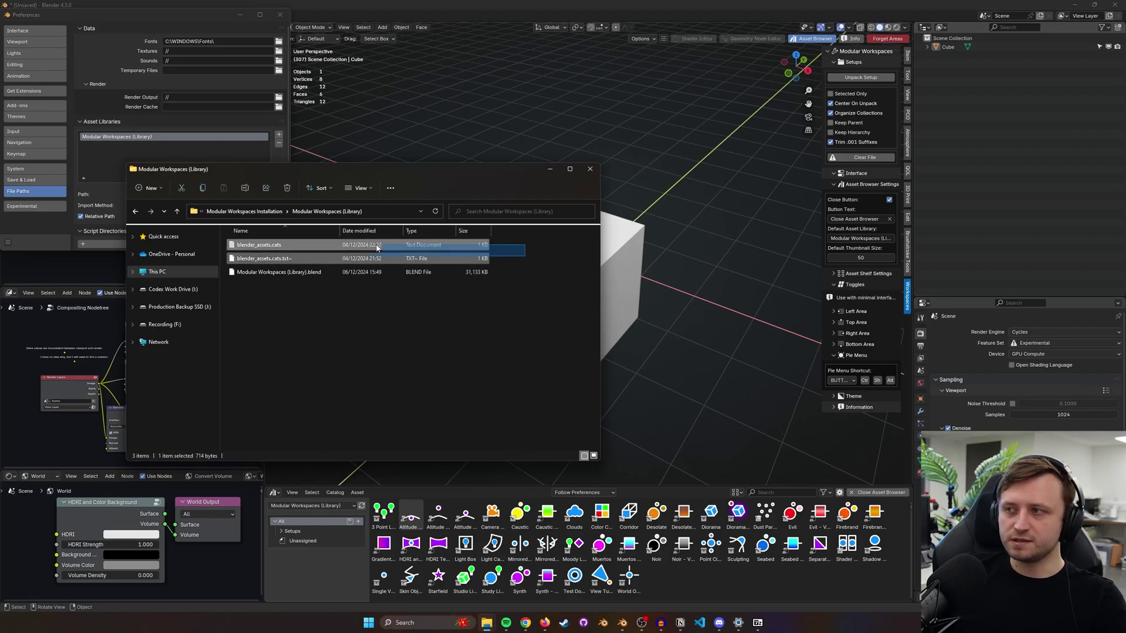
{"action": "left_click", "coordinate": [281, 532]}
{"action": "left_click", "coordinate": [307, 551]}
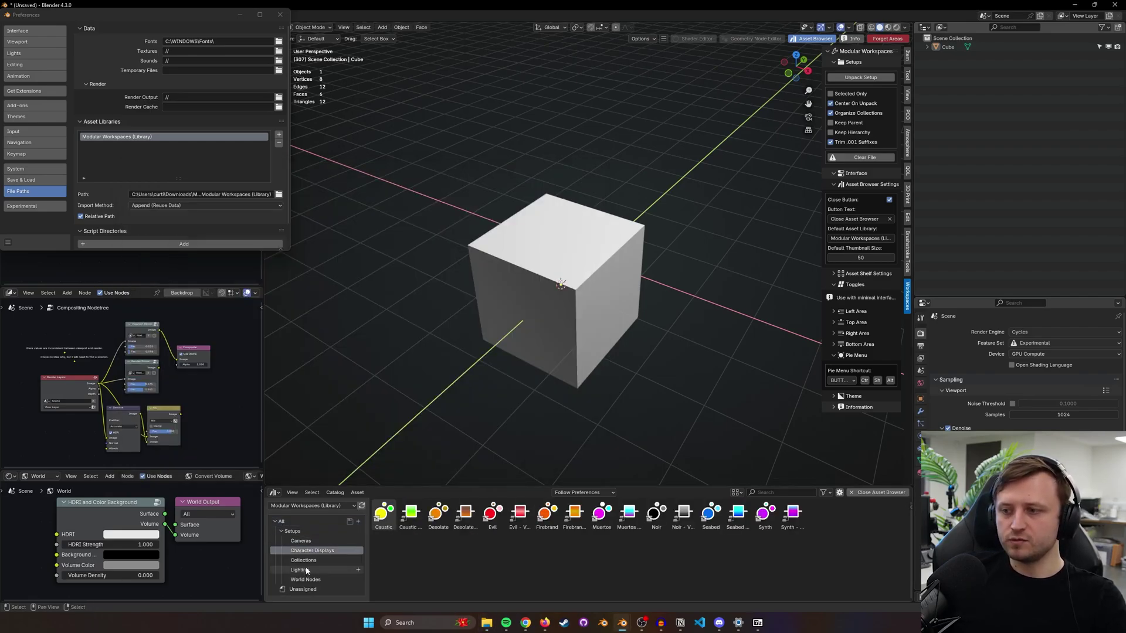
{"action": "left_click", "coordinate": [306, 560]}
{"action": "left_click", "coordinate": [304, 570]}
{"action": "left_click", "coordinate": [307, 541]}
{"action": "left_click", "coordinate": [309, 532]}
{"action": "left_click", "coordinate": [310, 521]}
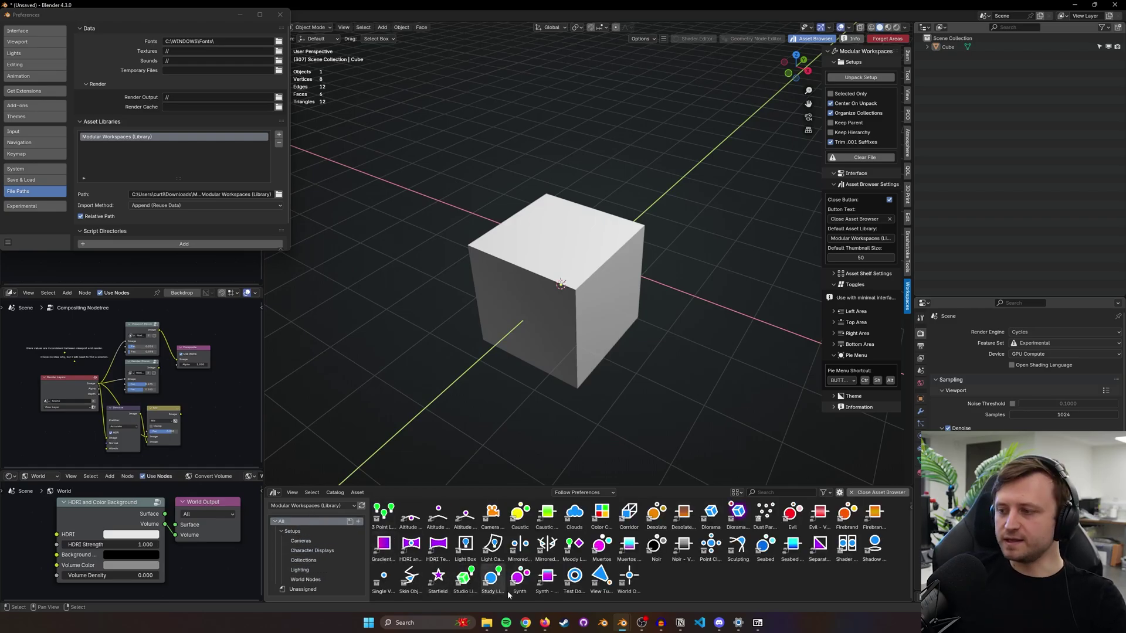
- Switch to File Explorer to point out the Modular Workspaces (Library).blend file, and return to Blender
{"action": "key", "text": "alt+Tab"}
{"action": "left_click", "coordinate": [243, 274]}
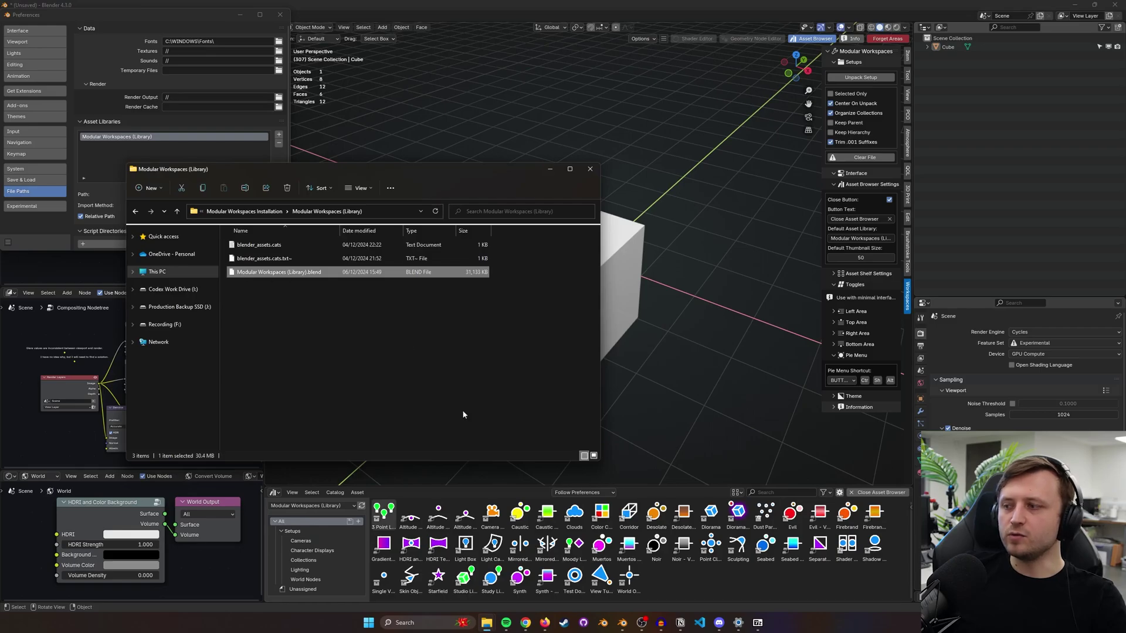
{"action": "left_click", "coordinate": [663, 579]}
- Clear the file and place the Camera (Single), Light Catcher and Moody Lights assets in the viewport
{"action": "left_click", "coordinate": [860, 157]}
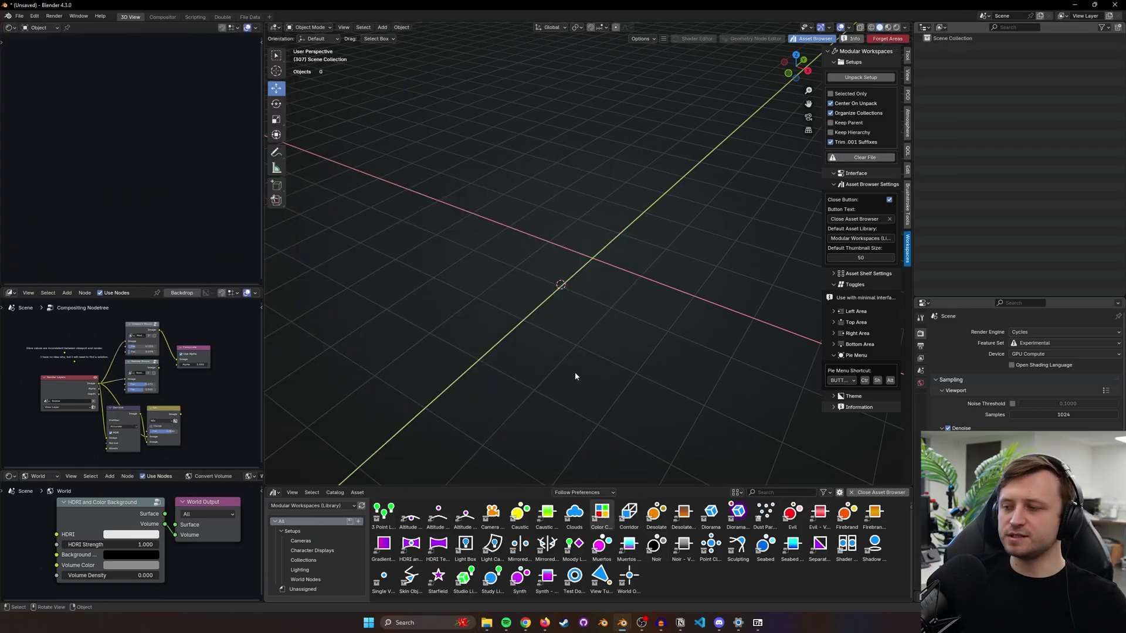
{"action": "middle_click_drag", "start_coordinate": [536, 425], "coordinate": [522, 374]}
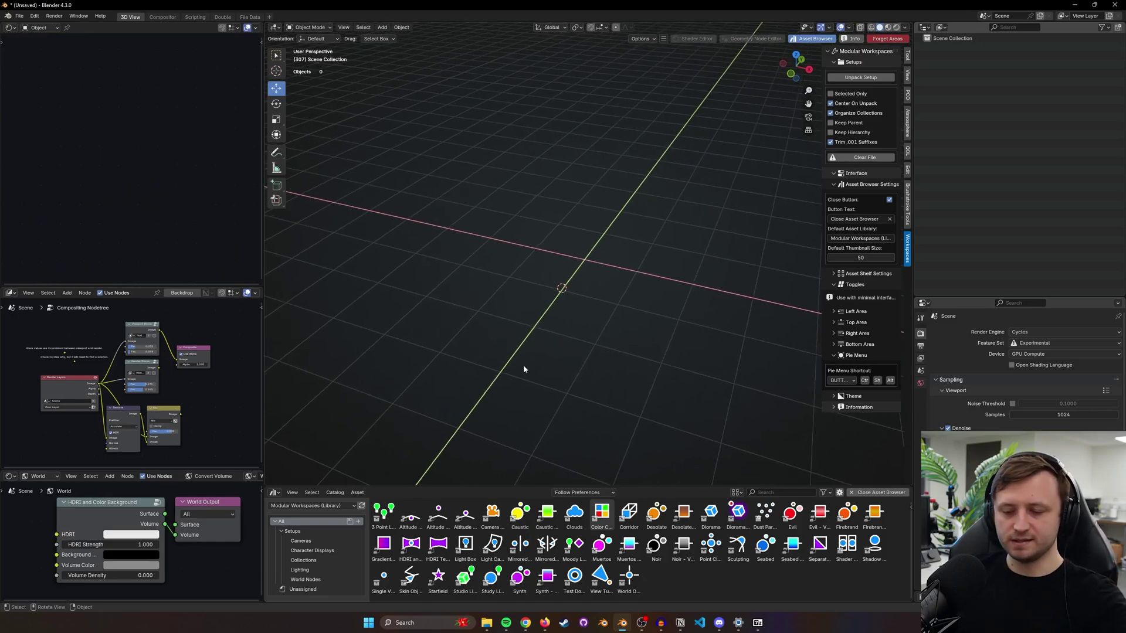
{"action": "left_click_drag", "start_coordinate": [492, 524], "coordinate": [522, 343]}
{"action": "left_click_drag", "start_coordinate": [493, 545], "coordinate": [573, 321]}
{"action": "left_click_drag", "start_coordinate": [578, 546], "coordinate": [544, 253]}
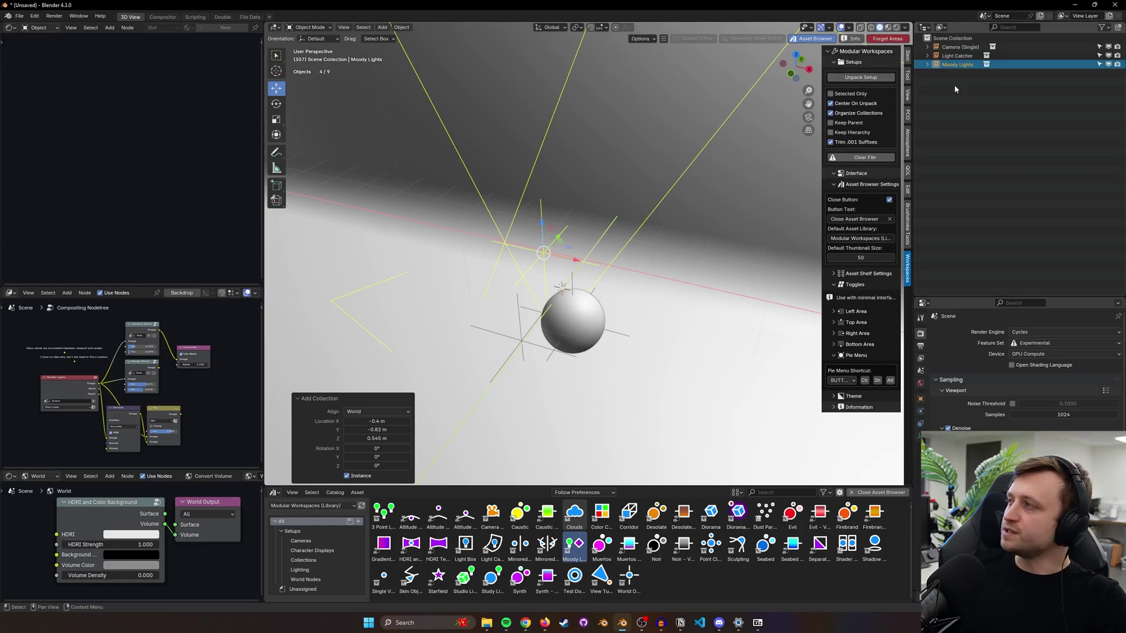
- Unpack the placed setups into organized collections and switch the viewport to Rendered shading
{"action": "left_click", "coordinate": [865, 78]}
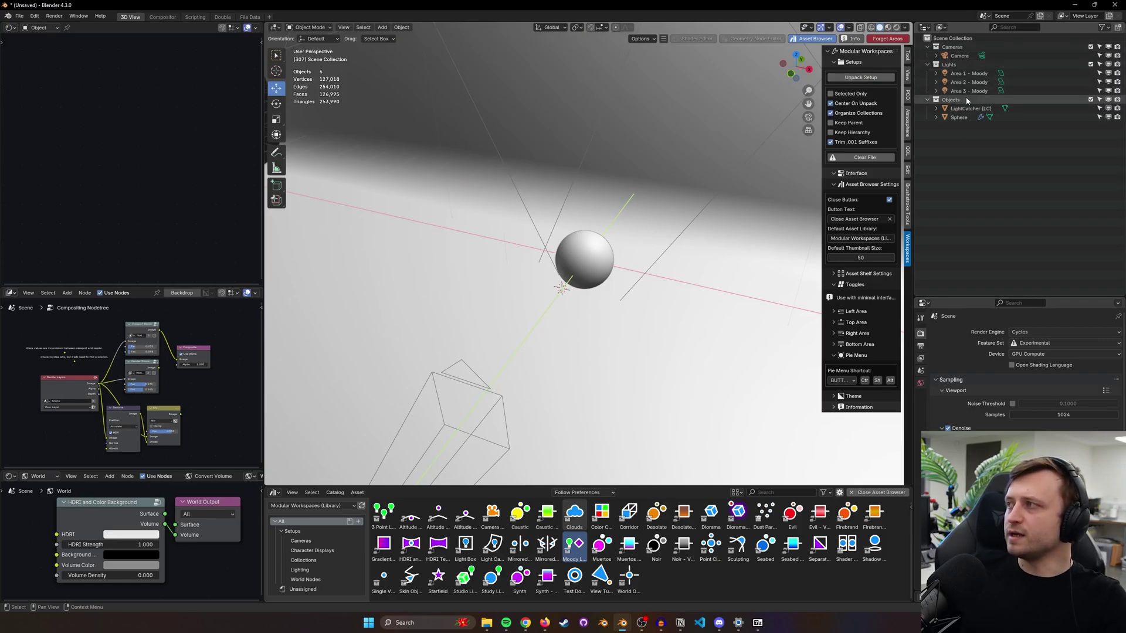
{"action": "middle_click_drag", "start_coordinate": [793, 155], "coordinate": [801, 156]}
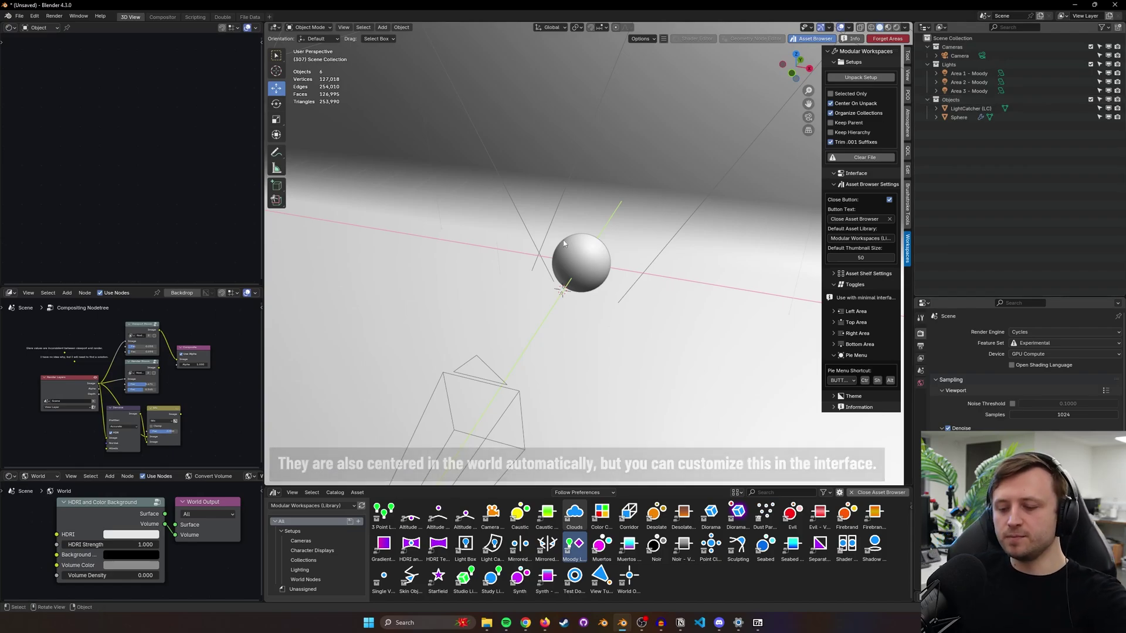
{"action": "key", "text": "z"}
{"action": "left_click", "coordinate": [592, 320]}
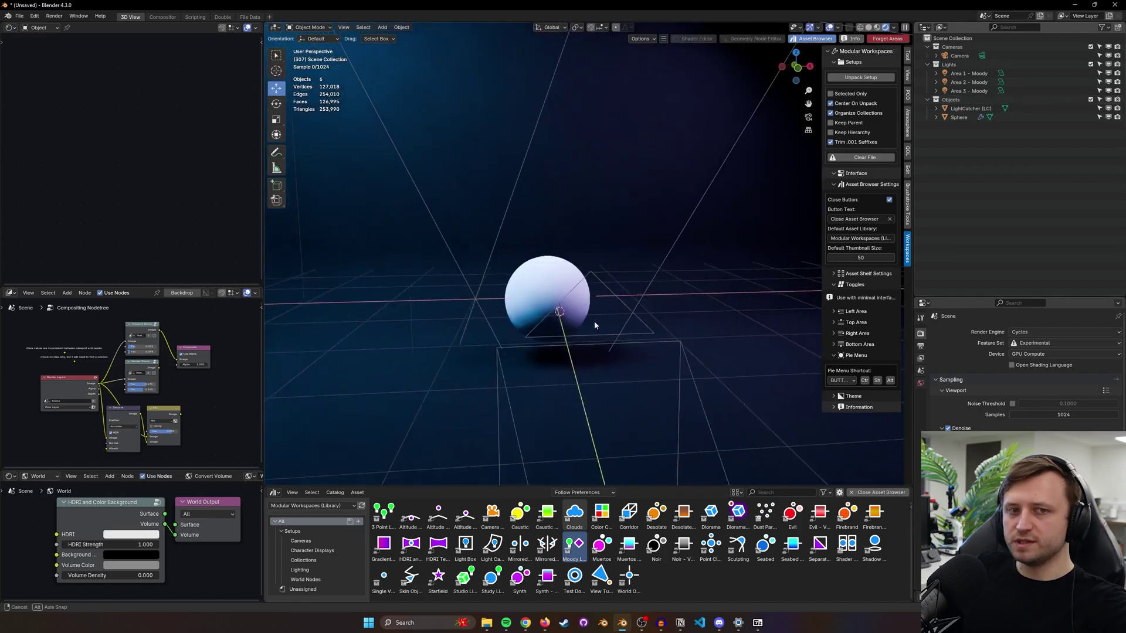
{"action": "mouse_move", "coordinate": [593, 321]}
{"action": "middle_mouse_down"}
{"action": "mouse_move", "coordinate": [550, 323]}
{"action": "mouse_move", "coordinate": [590, 299]}
{"action": "mouse_move", "coordinate": [578, 304]}
{"action": "mouse_move", "coordinate": [641, 305]}
{"action": "mouse_move", "coordinate": [608, 316]}
{"action": "mouse_move", "coordinate": [603, 303]}
{"action": "mouse_move", "coordinate": [764, 213]}
{"action": "middle_mouse_up"}
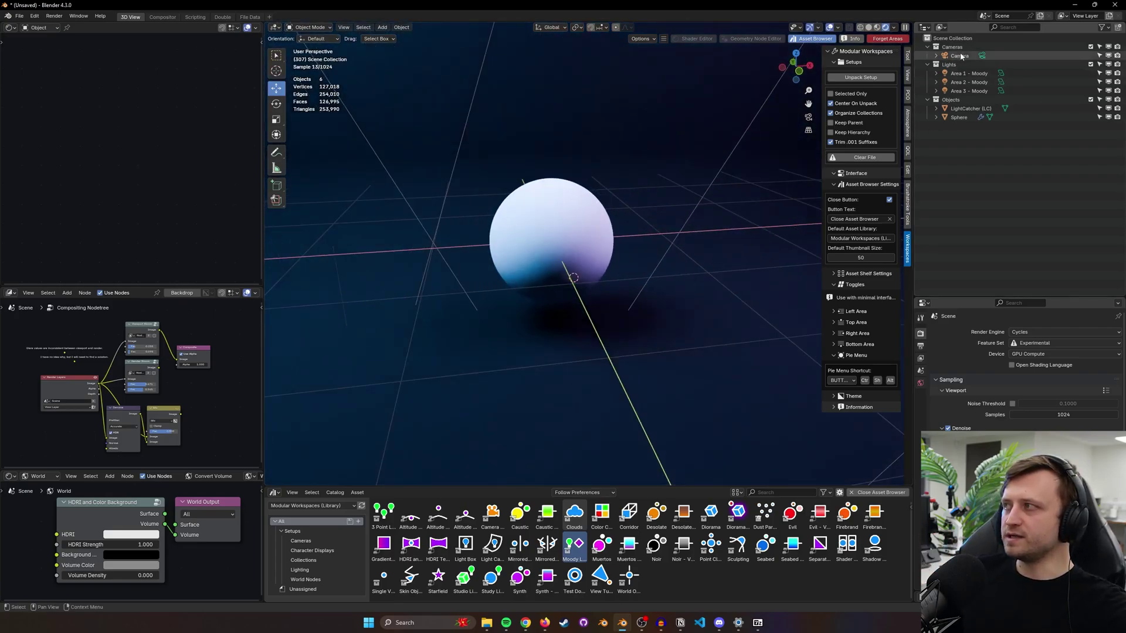
{"action": "left_click", "coordinate": [566, 273]}
{"action": "key", "text": "g"}
{"action": "right_click", "coordinate": [547, 323]}
- Delete the three Moody area lights from the Lights collection
{"action": "middle_click_drag", "start_coordinate": [547, 324], "coordinate": [510, 264]}
{"action": "scroll", "coordinate": [478, 132], "scroll_direction": "down", "scroll_amount": 5}
{"action": "left_click", "coordinate": [469, 116]}
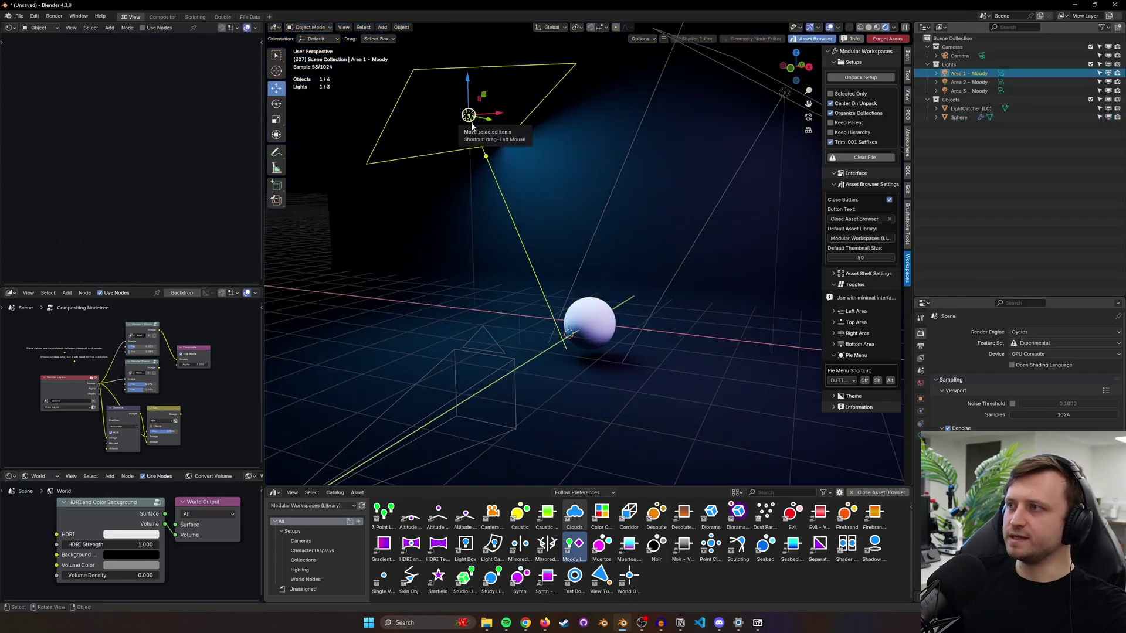
{"action": "key", "text": "g"}
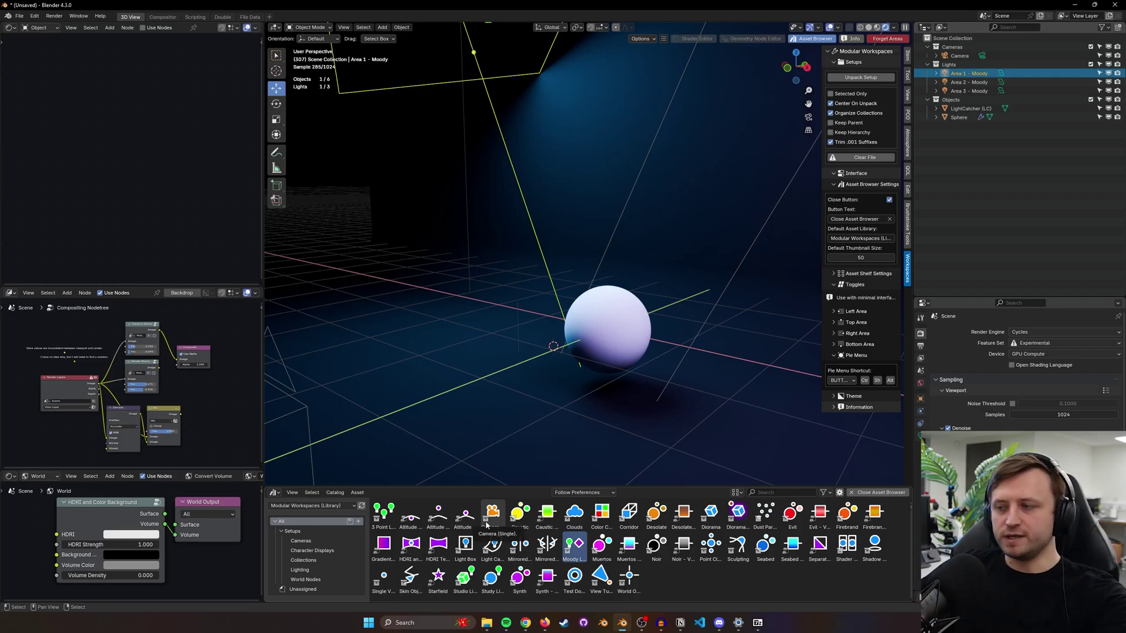
{"action": "left_click", "coordinate": [966, 91], "text": "shift"}
{"action": "key", "text": "Delete"}
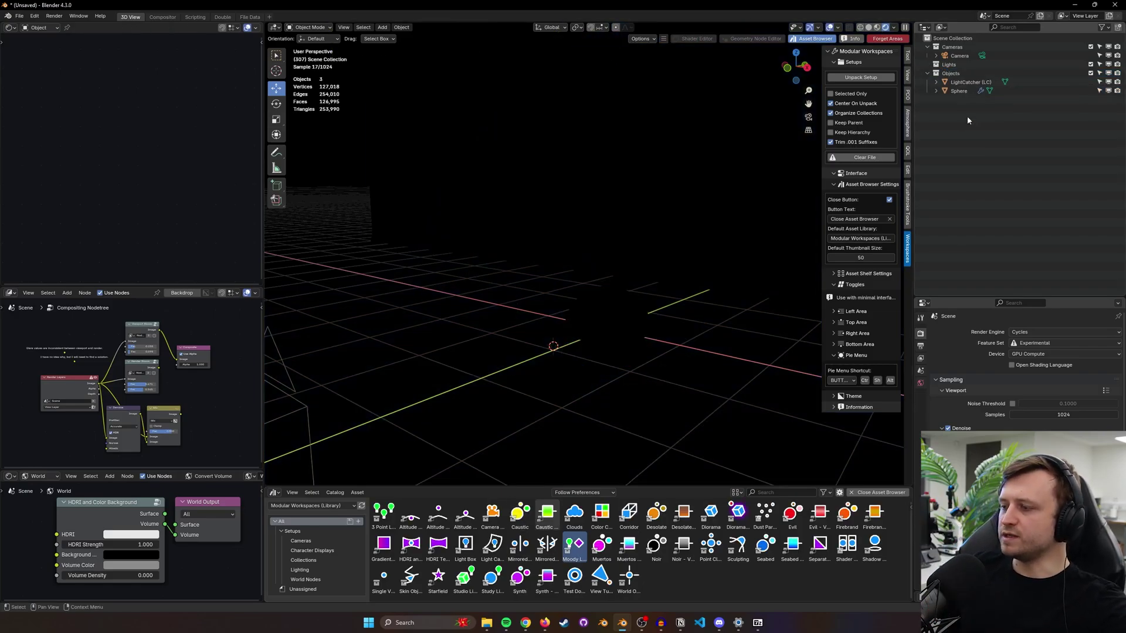
- Place the Studio lighting setup at the sphere and unpack it into the scene's collections
{"action": "left_click_drag", "start_coordinate": [465, 578], "coordinate": [591, 339]}
{"action": "left_click", "coordinate": [858, 78]}
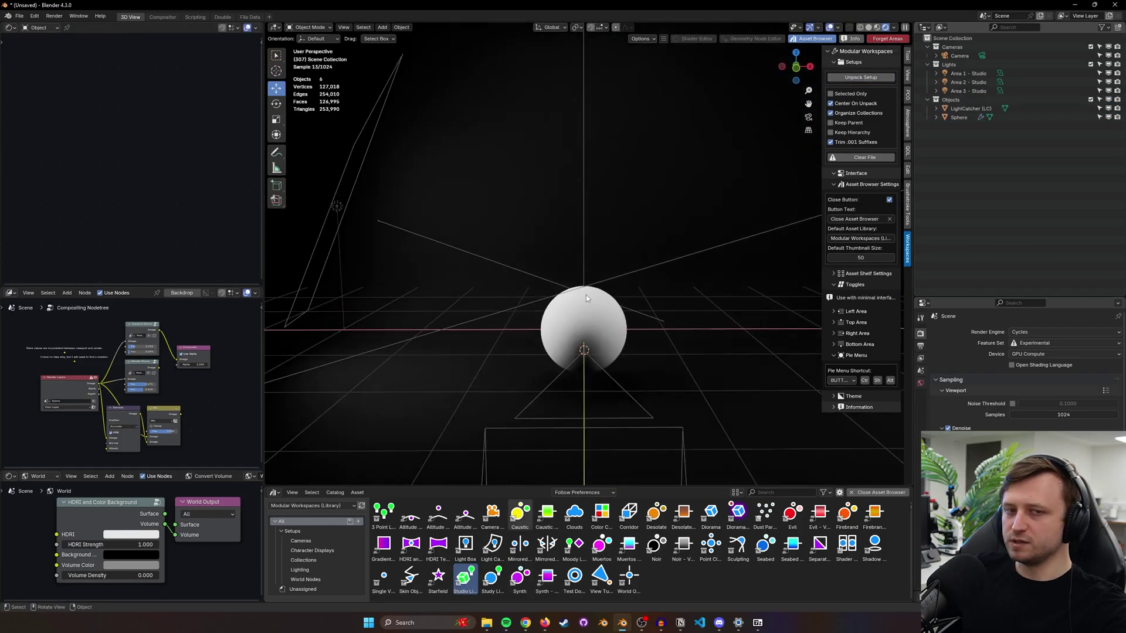
{"action": "middle_click_drag", "start_coordinate": [570, 296], "coordinate": [700, 451]}
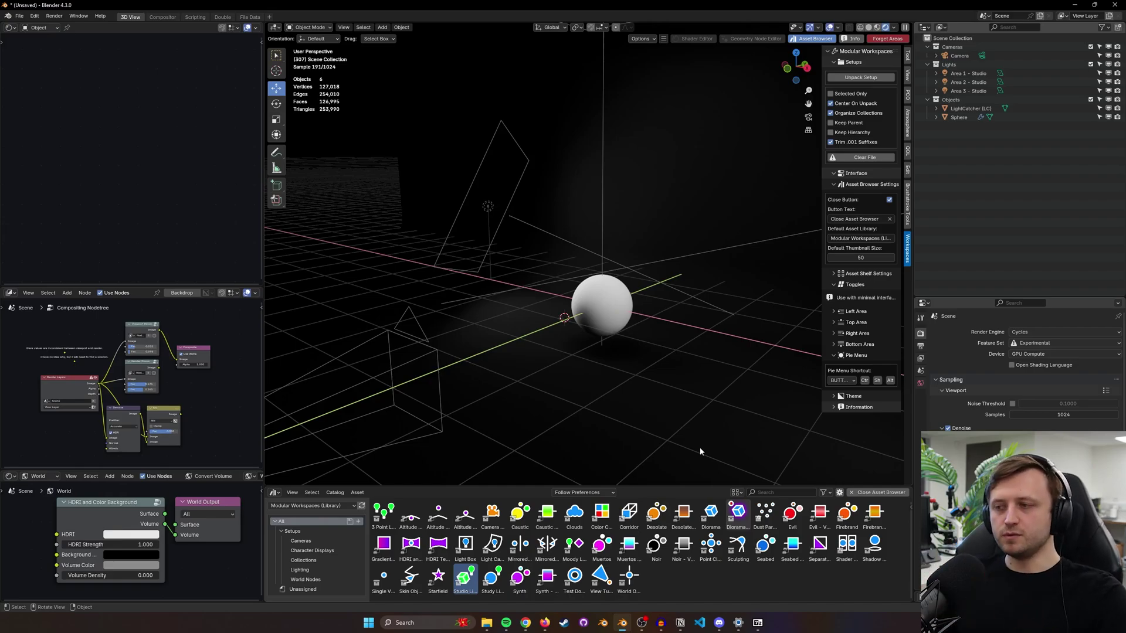
- Place the Camera (Single), Test Donut and View Tunnel assets in the viewport and reposition the placed setup
{"action": "left_click_drag", "start_coordinate": [493, 513], "coordinate": [441, 270]}
{"action": "middle_click_drag", "start_coordinate": [380, 324], "coordinate": [409, 317]}
{"action": "left_click_drag", "start_coordinate": [574, 578], "coordinate": [595, 313]}
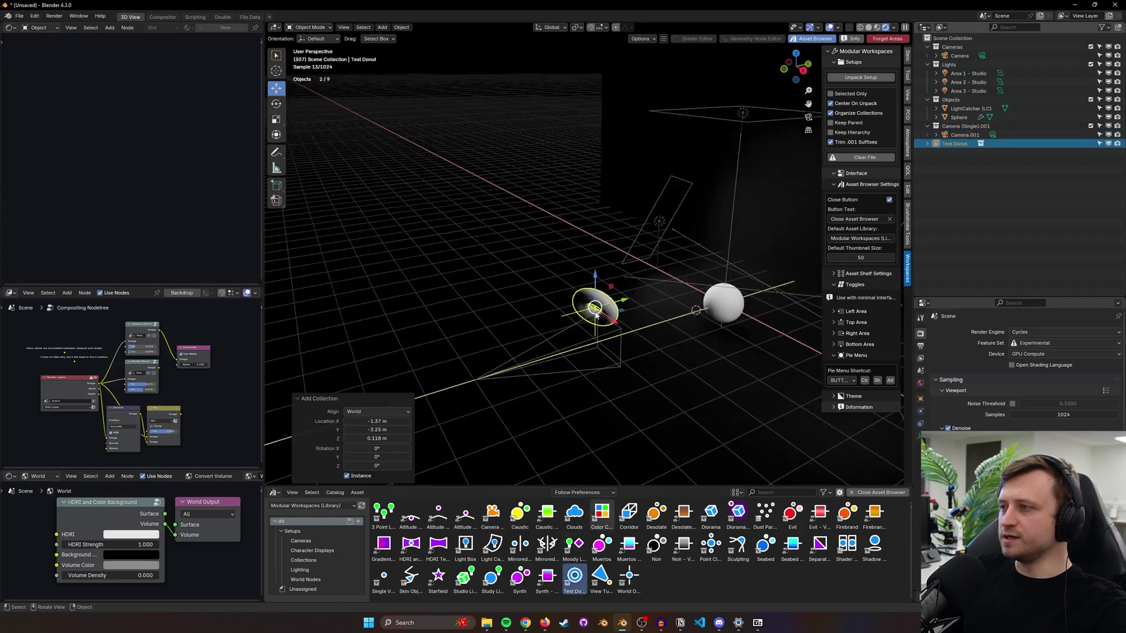
{"action": "scroll", "coordinate": [604, 374], "scroll_direction": "up", "scroll_amount": 3}
{"action": "left_click_drag", "start_coordinate": [601, 577], "coordinate": [528, 295]}
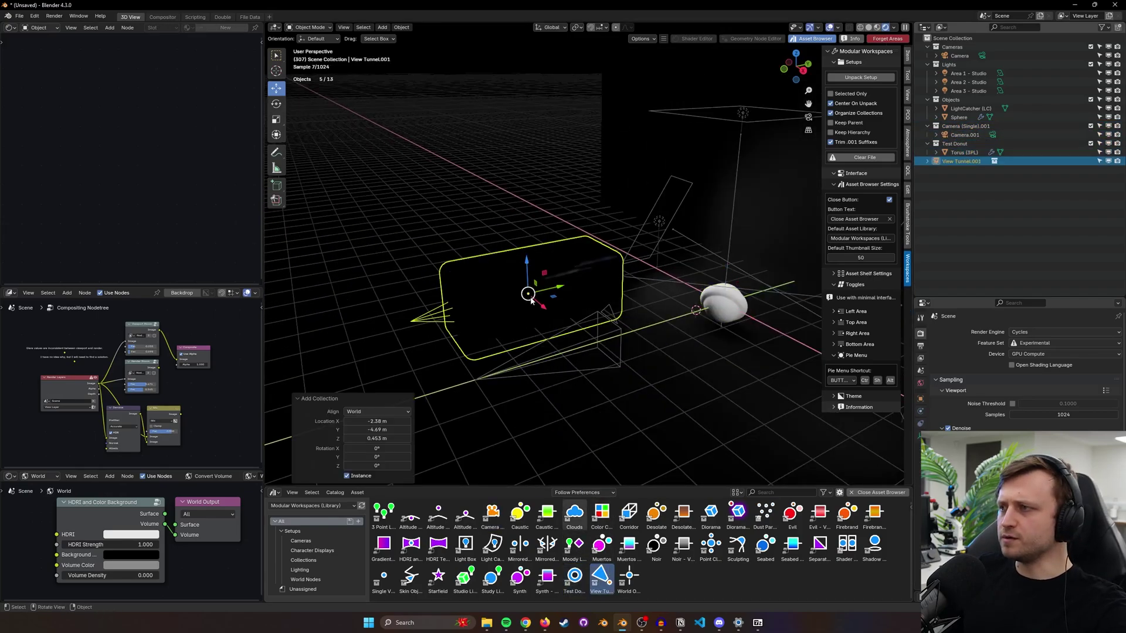
{"action": "middle_click_drag", "start_coordinate": [530, 335], "coordinate": [632, 288]}
{"action": "key", "text": "g"}
{"action": "left_click", "coordinate": [628, 284]}
{"action": "scroll", "coordinate": [626, 286], "scroll_direction": "up", "scroll_amount": 2}
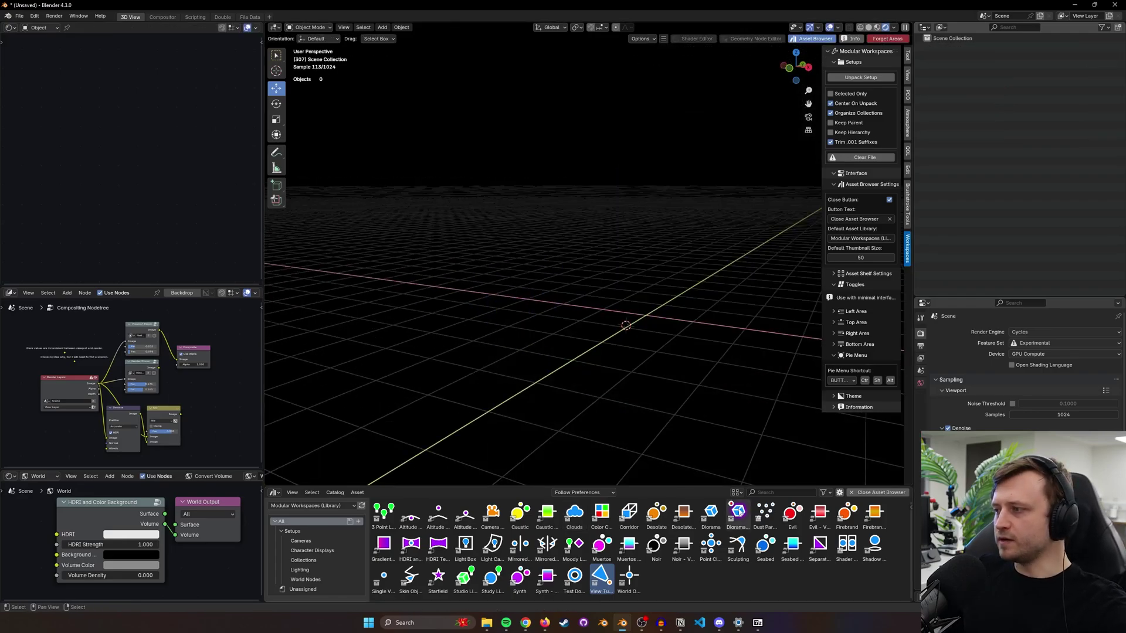
- Place the Diorama Color asset in the empty scene and unpack its setup
{"action": "left_click_drag", "start_coordinate": [738, 515], "coordinate": [645, 304]}
{"action": "middle_click_drag", "start_coordinate": [646, 303], "coordinate": [678, 338], "text": "shift"}
{"action": "left_click", "coordinate": [867, 81]}
{"action": "middle_click_drag", "start_coordinate": [604, 314], "coordinate": [522, 325]}
{"action": "middle_click_drag", "start_coordinate": [619, 339], "coordinate": [646, 434]}
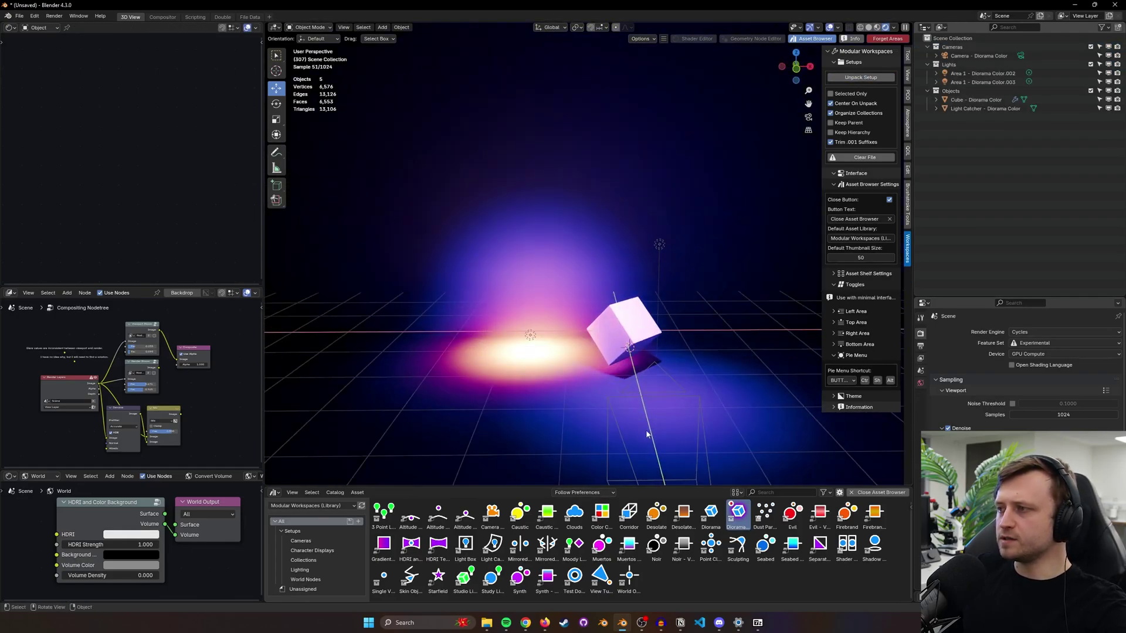
- View the cube through the Diorama Color camera and clear the file
{"action": "left_click", "coordinate": [682, 389]}
{"action": "key", "text": "KP_0"}
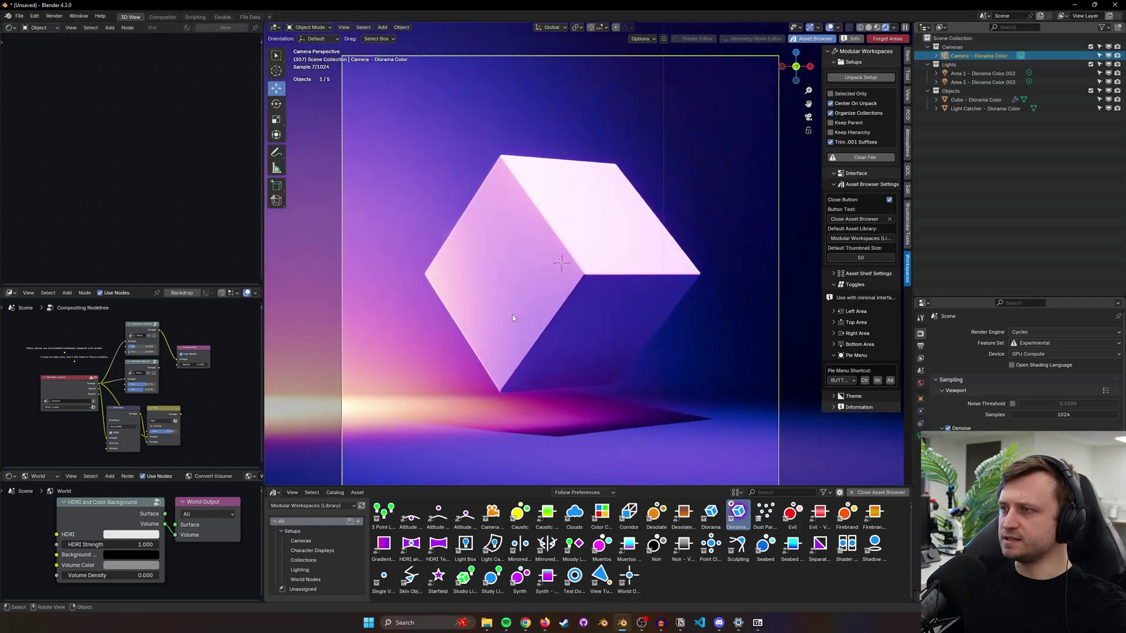
{"action": "left_click", "coordinate": [518, 320]}
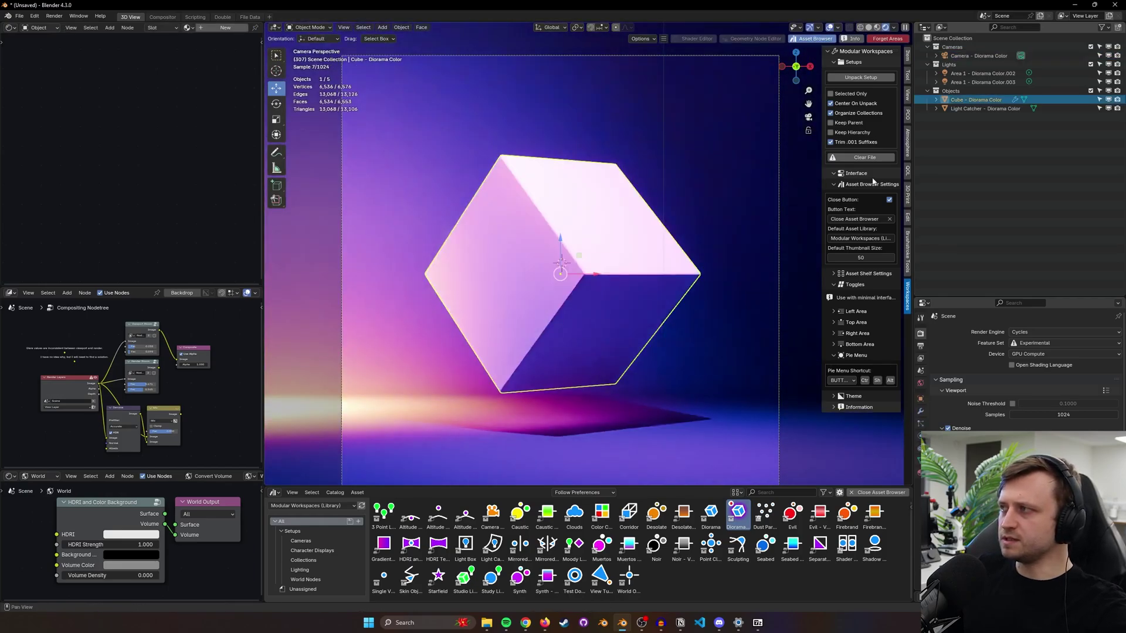
{"action": "left_click", "coordinate": [864, 157]}
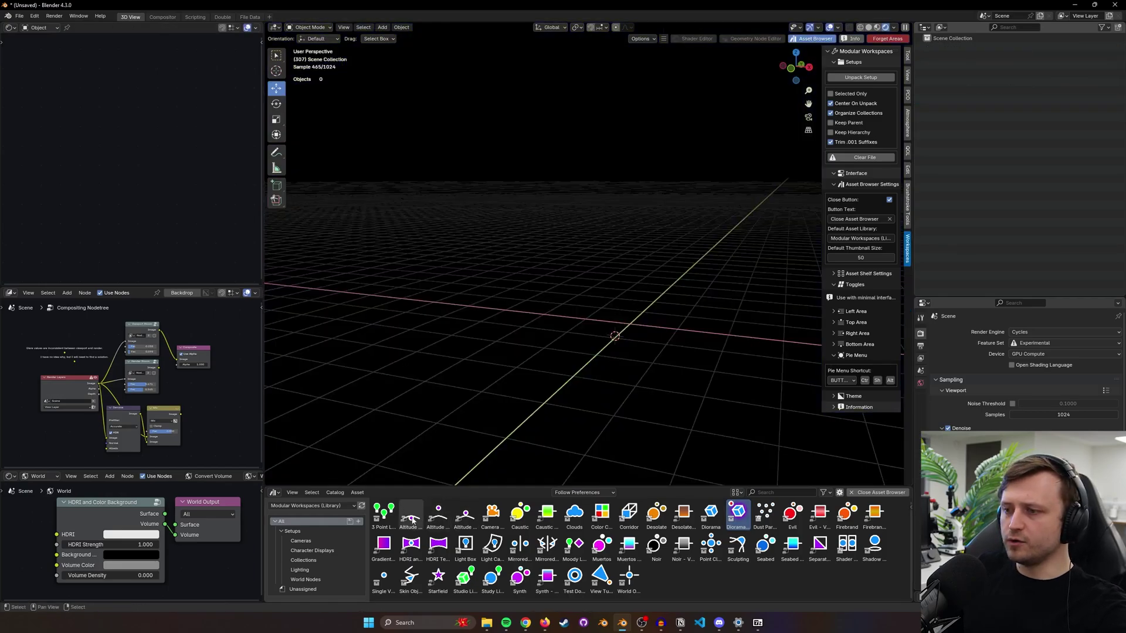
- Show the World Nodes catalog, and add the Altitude - High node to the enlarged world shader editor, connected to the World Output's Surface
{"action": "left_click", "coordinate": [315, 581]}
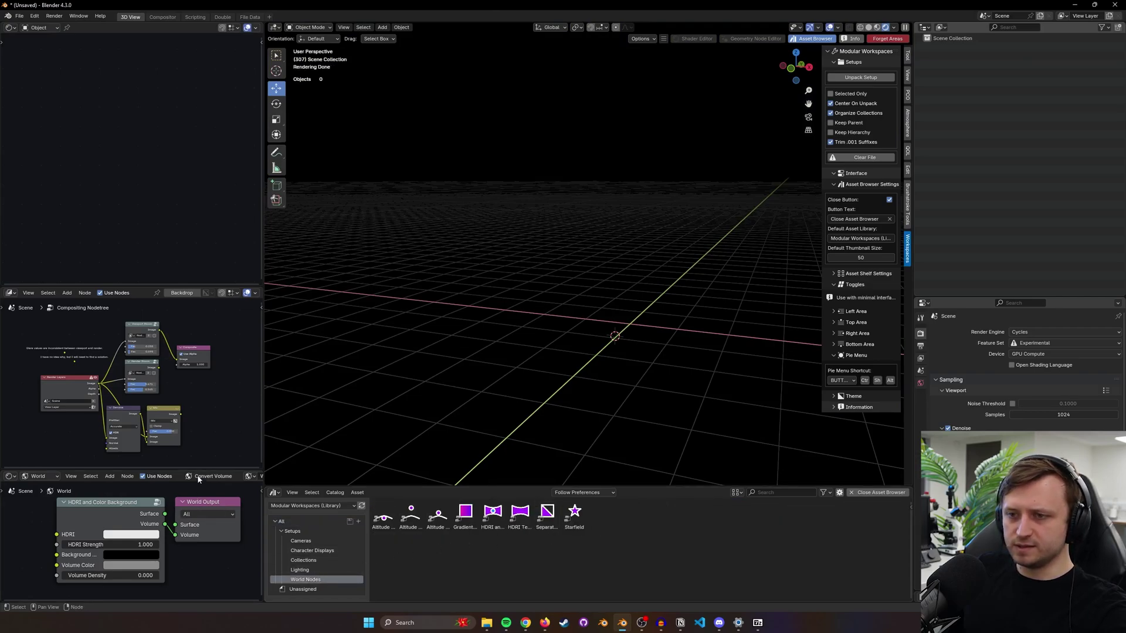
{"action": "left_click_drag", "start_coordinate": [199, 469], "coordinate": [198, 377]}
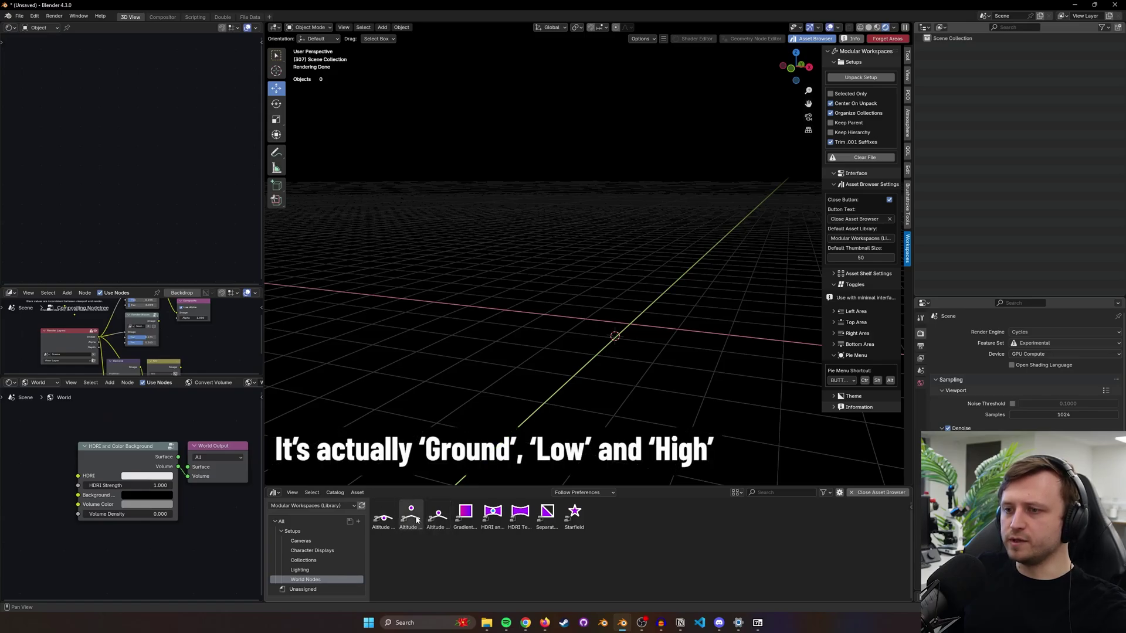
{"action": "left_click_drag", "start_coordinate": [410, 516], "coordinate": [224, 522]}
{"action": "middle_click_drag", "start_coordinate": [223, 522], "coordinate": [170, 515]}
{"action": "left_click_drag", "start_coordinate": [191, 510], "coordinate": [146, 463]}
{"action": "mouse_move", "coordinate": [578, 365]}
{"action": "middle_mouse_down"}
{"action": "mouse_move", "coordinate": [586, 352]}
{"action": "mouse_move", "coordinate": [551, 377]}
{"action": "mouse_move", "coordinate": [509, 362]}
{"action": "mouse_move", "coordinate": [559, 375]}
{"action": "middle_mouse_up"}
{"action": "left_click_drag", "start_coordinate": [111, 444], "coordinate": [56, 420]}
- Open the Altitude - High node group to examine its Sky Texture and Background nodes
{"action": "left_click", "coordinate": [183, 502]}
{"action": "left_click", "coordinate": [185, 502]}
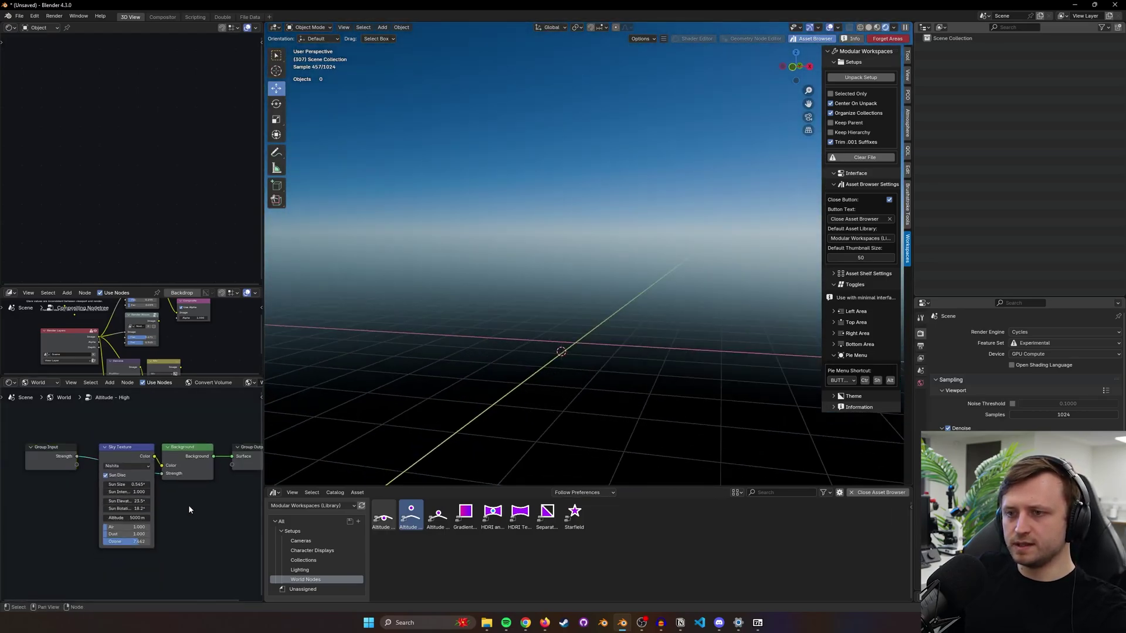
{"action": "scroll", "coordinate": [188, 505], "scroll_direction": "up", "scroll_amount": 3}
{"action": "scroll", "coordinate": [147, 447], "scroll_direction": "down", "scroll_amount": 1}
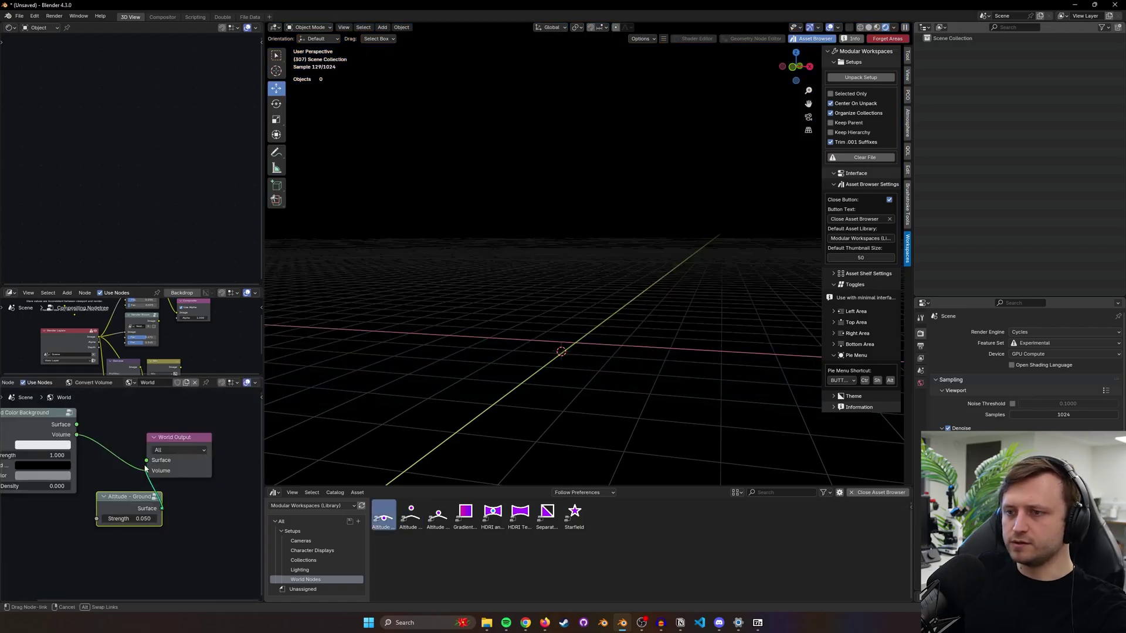
- Connect the Altitude - Ground node to the World Output's Surface, and replace it with the Starfield node
{"action": "left_click_drag", "start_coordinate": [145, 468], "coordinate": [147, 461]}
{"action": "middle_click_drag", "start_coordinate": [403, 442], "coordinate": [383, 441]}
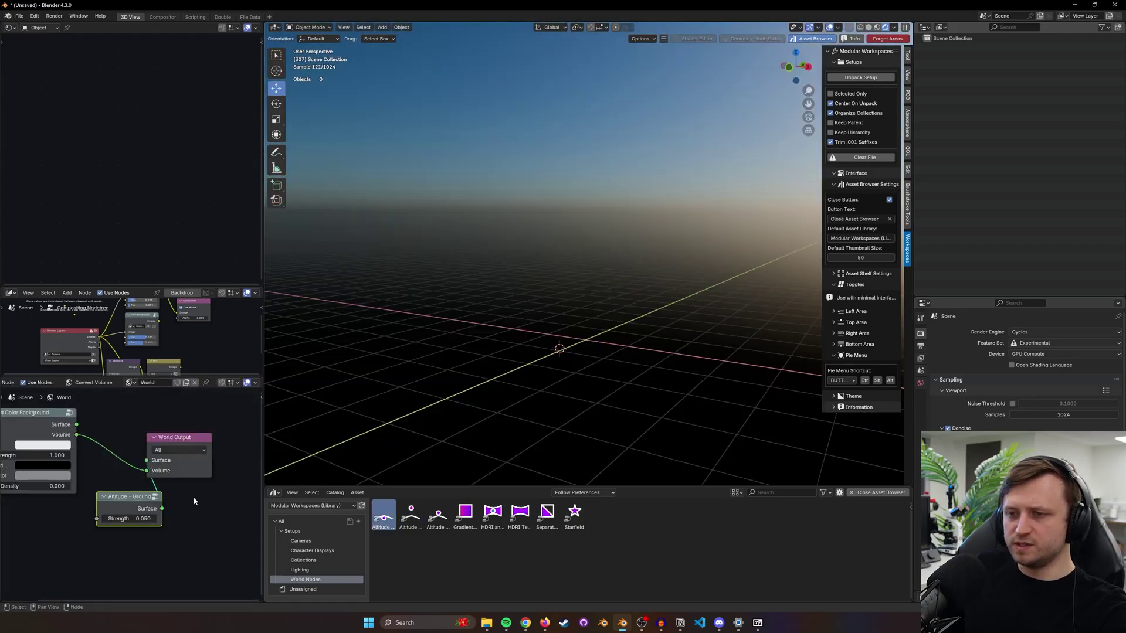
{"action": "key", "text": "x"}
{"action": "left_click_drag", "start_coordinate": [575, 514], "coordinate": [183, 510]}
{"action": "middle_click_drag", "start_coordinate": [354, 434], "coordinate": [602, 337]}
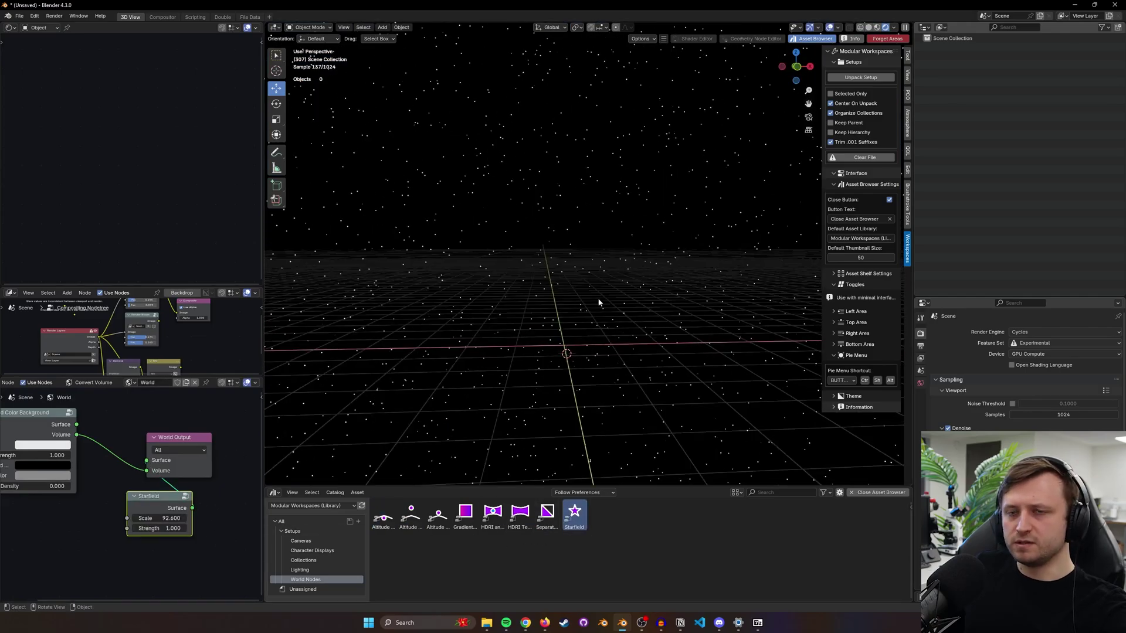
- Replace the Starfield node with the Gradient world node asset, connected to the World Output's Surface
{"action": "key", "text": "x"}
{"action": "left_click_drag", "start_coordinate": [465, 514], "coordinate": [189, 536]}
{"action": "left_click_drag", "start_coordinate": [144, 460], "coordinate": [147, 460]}
{"action": "left_click_drag", "start_coordinate": [164, 531], "coordinate": [145, 504]}
{"action": "scroll", "coordinate": [154, 516], "scroll_direction": "down", "scroll_amount": 2}
{"action": "middle_click_drag", "start_coordinate": [195, 557], "coordinate": [167, 460]}
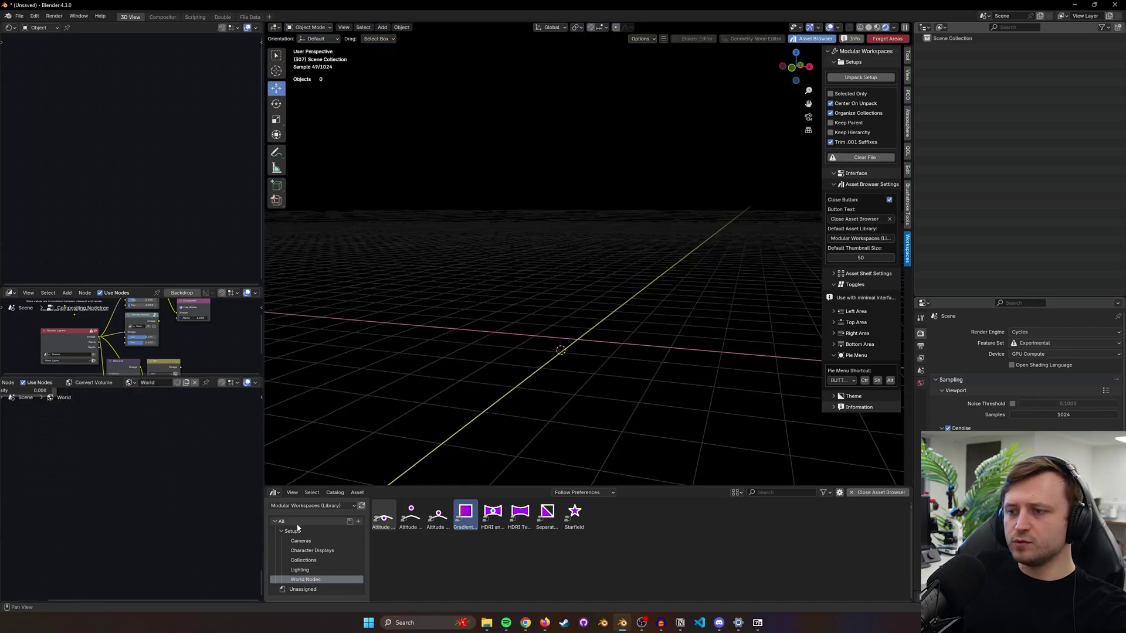
- Show all library assets, place the Muertos setup in the viewport and unpack it
{"action": "left_click", "coordinate": [297, 522]}
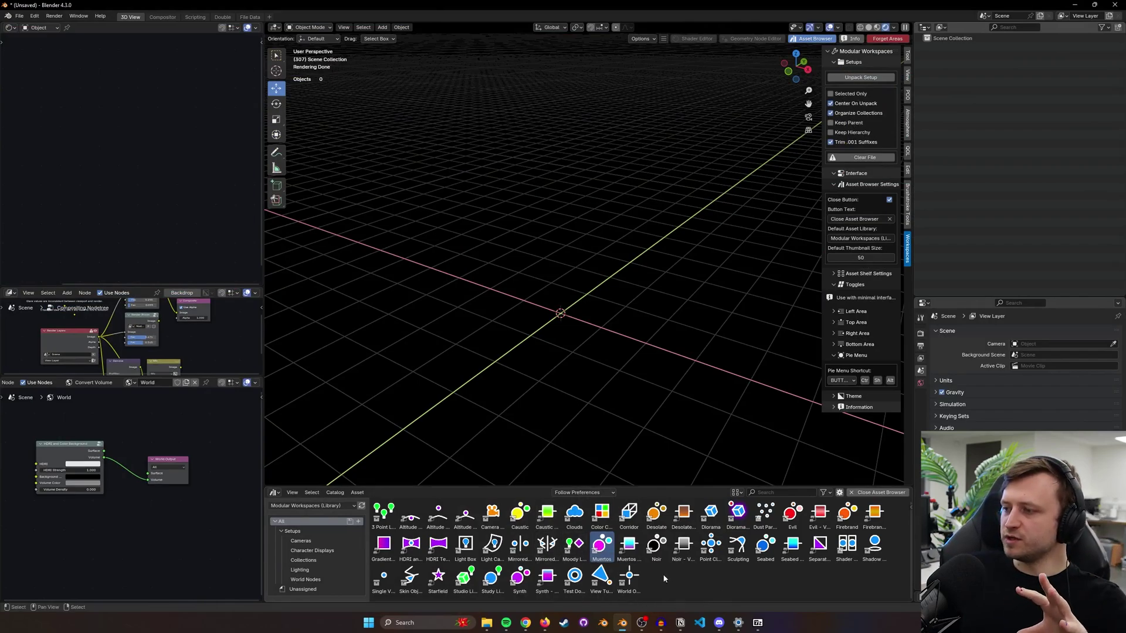
{"action": "left_click_drag", "start_coordinate": [601, 545], "coordinate": [551, 285]}
{"action": "left_click", "coordinate": [850, 78]}
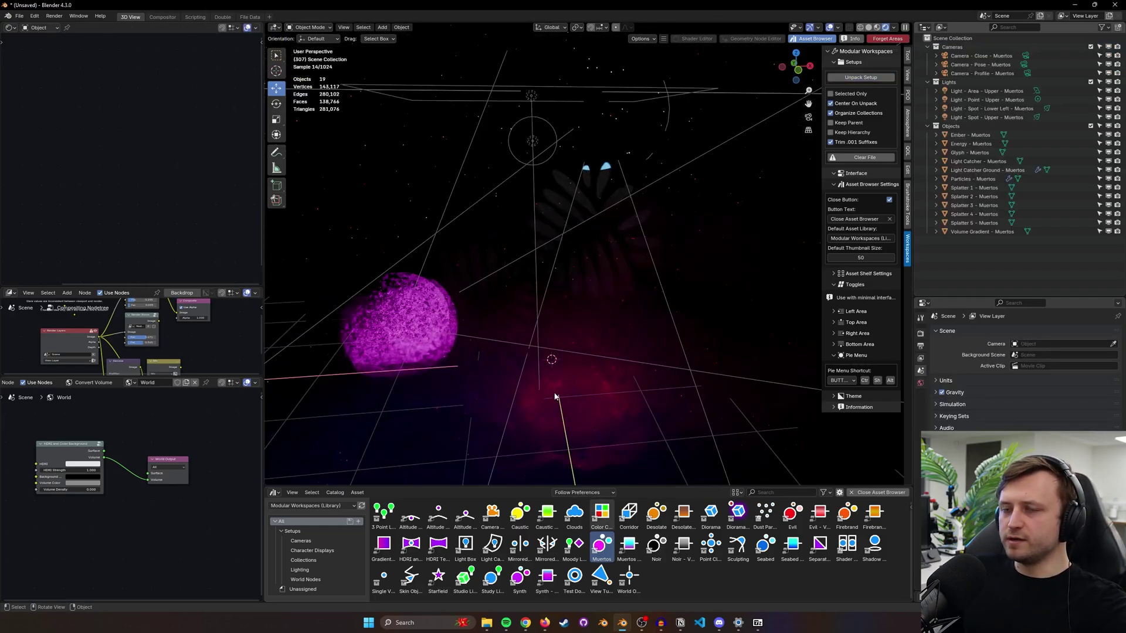
{"action": "middle_click_drag", "start_coordinate": [555, 397], "coordinate": [554, 388]}
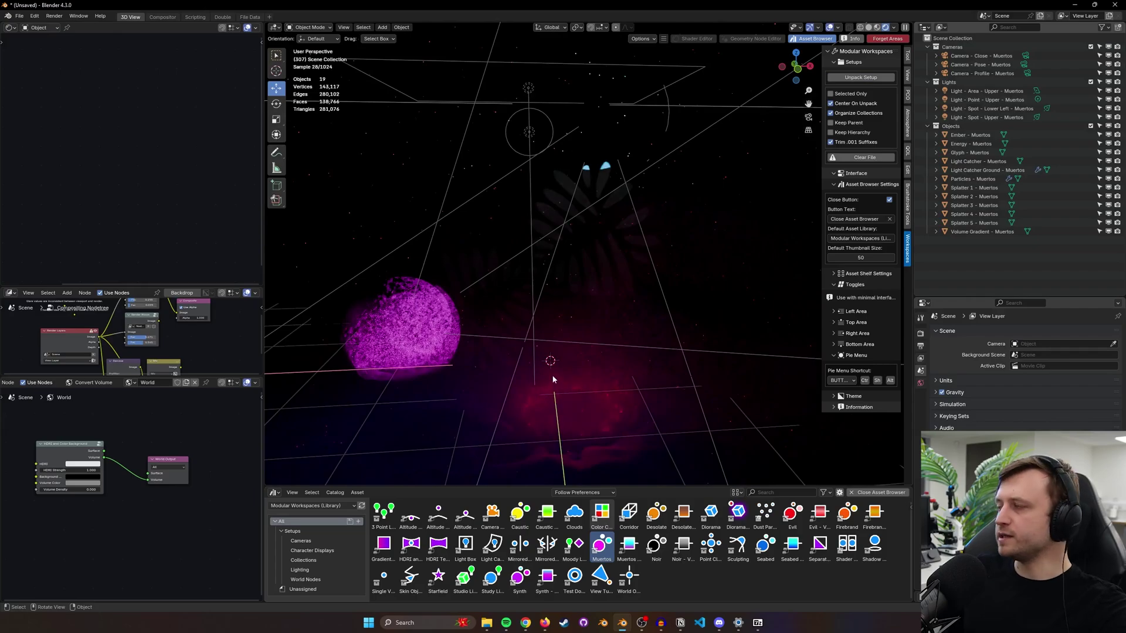
- Add a monkey mesh with level 3 subdivision and smooth shading, and position it inside the Muertos setup
{"action": "key", "text": "shift+a"}
{"action": "mouse_move", "coordinate": [557, 337]}
{"action": "left_click", "coordinate": [598, 428]}
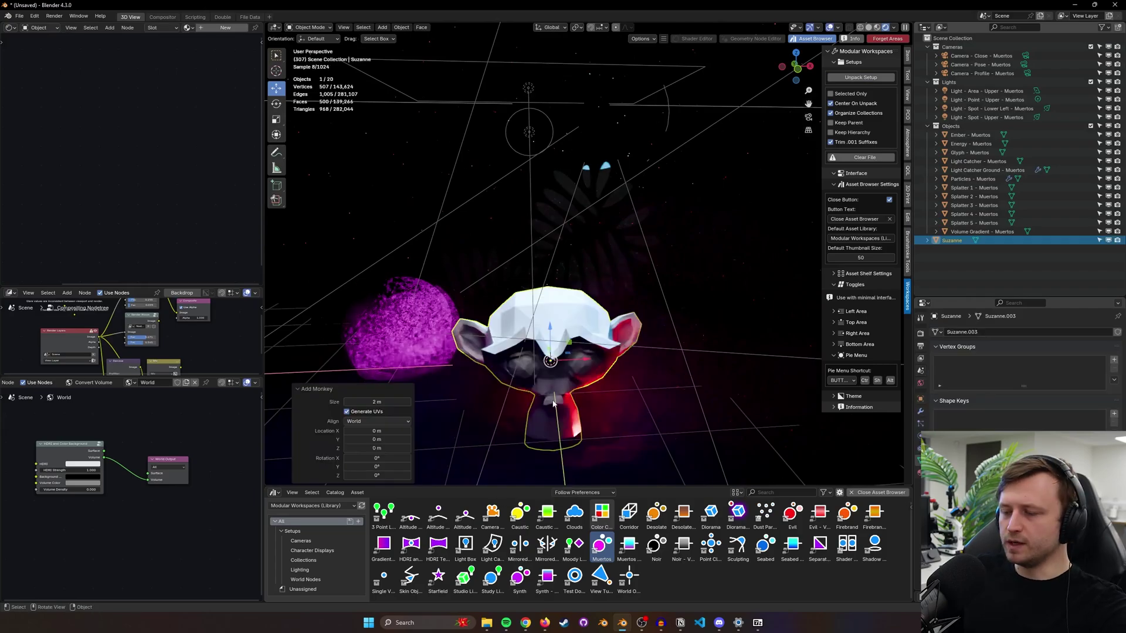
{"action": "key", "text": "ctrl+3"}
{"action": "right_click", "coordinate": [582, 360]}
{"action": "left_click", "coordinate": [582, 360]}
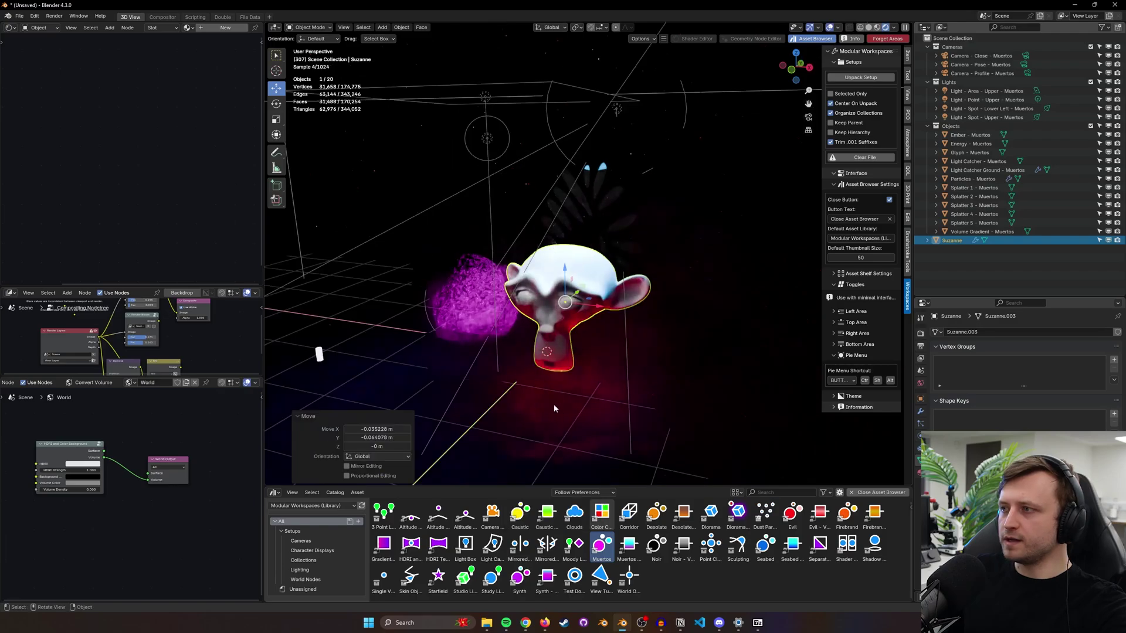
{"action": "middle_click_drag", "start_coordinate": [553, 403], "coordinate": [576, 409]}
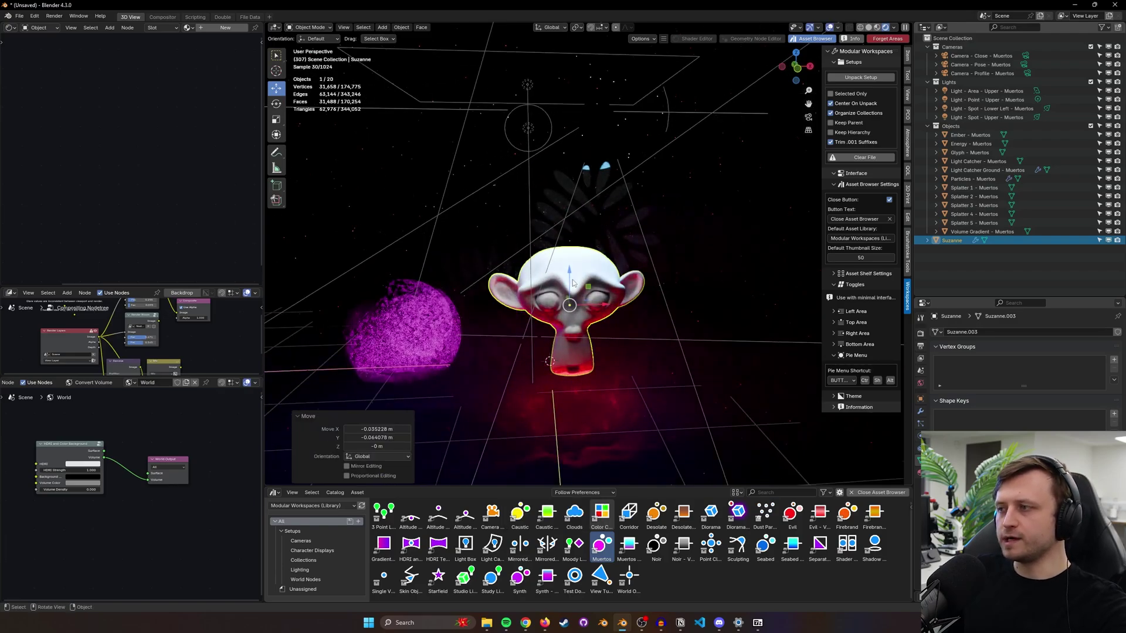
{"action": "middle_click_drag", "start_coordinate": [506, 354], "coordinate": [415, 362]}
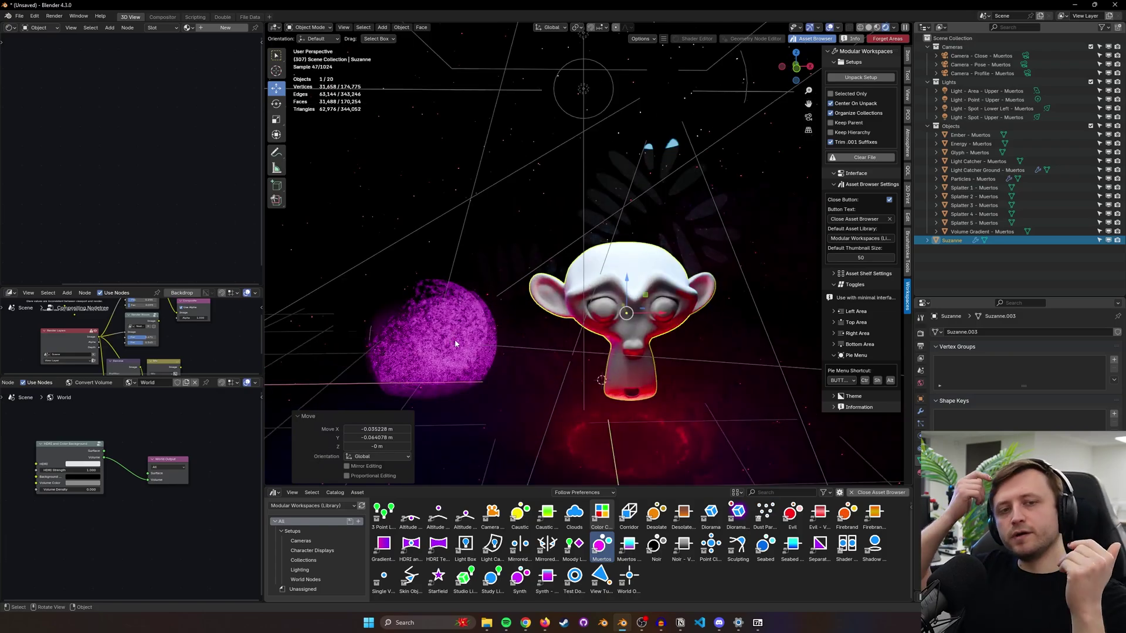
- Review the Muertos point and spot lights, and set the Spot - Lower Left light's Radius to 0 m
{"action": "left_click", "coordinate": [979, 100]}
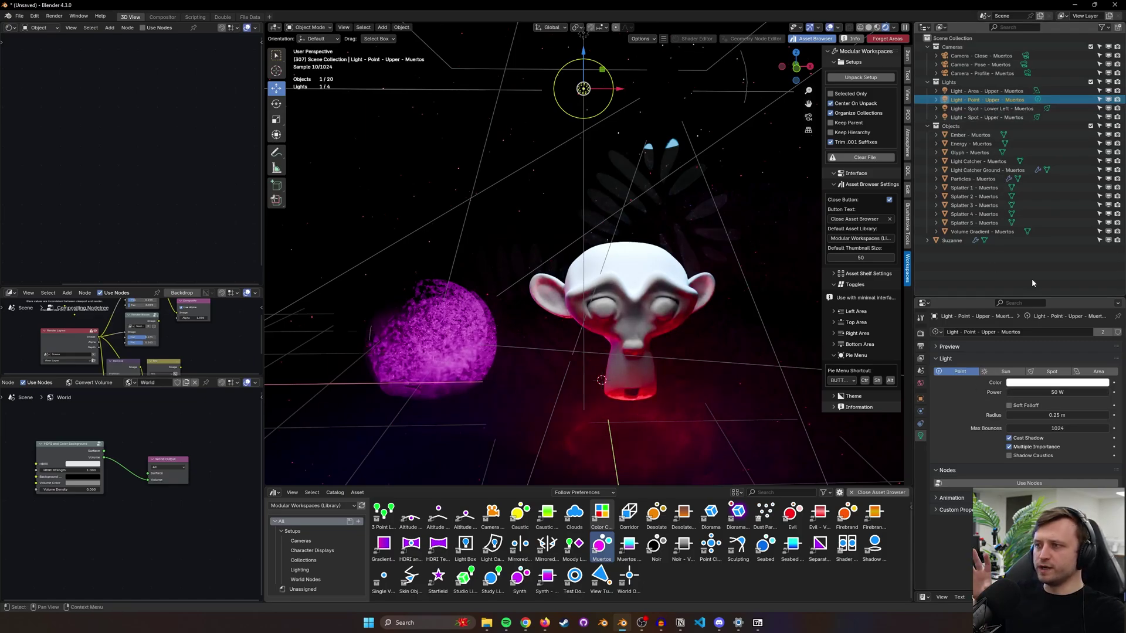
{"action": "left_click", "coordinate": [985, 118]}
{"action": "left_click", "coordinate": [983, 108]}
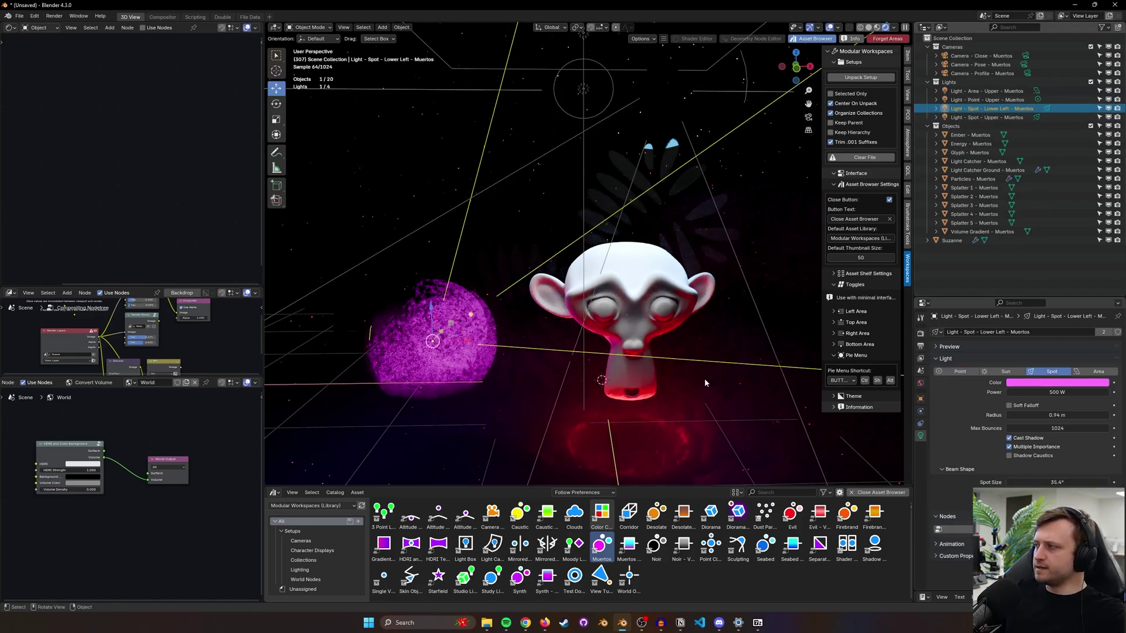
{"action": "left_click_drag", "start_coordinate": [1057, 416], "coordinate": [1006, 415]}
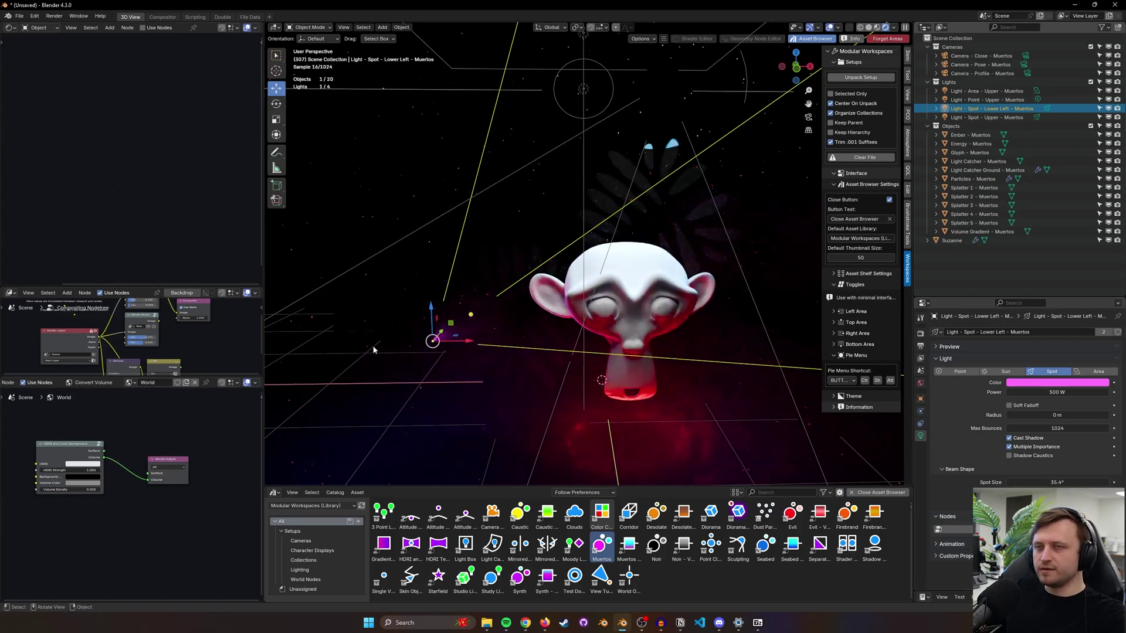
- Set the Point - Upper light's Radius to 0 m and hide the viewport overlays
{"action": "left_click", "coordinate": [979, 100]}
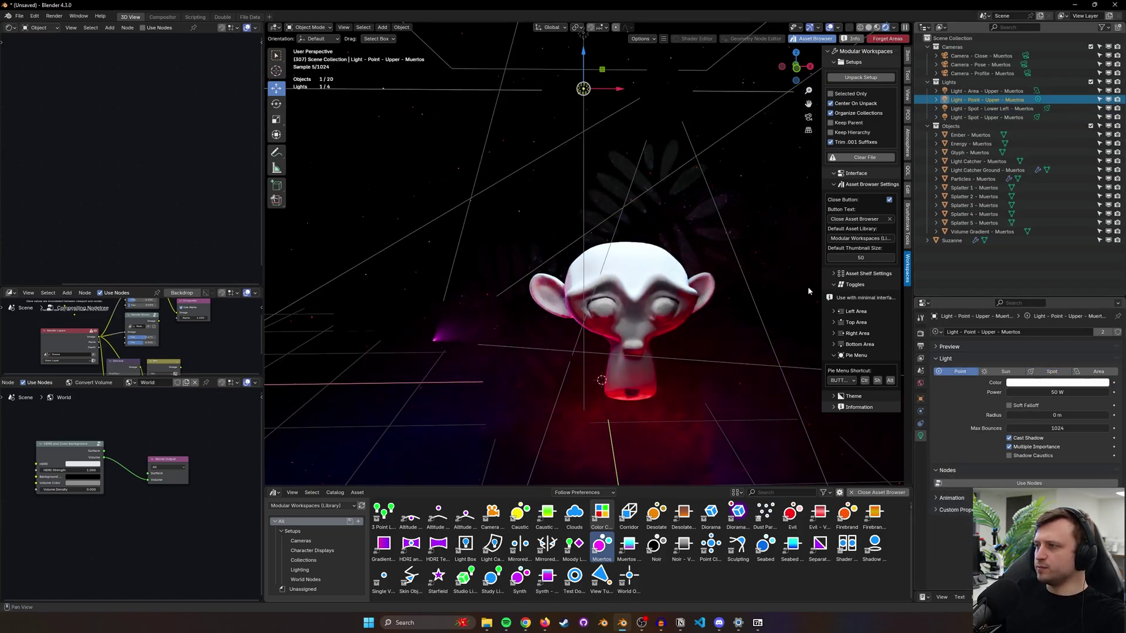
{"action": "key", "text": "g"}
{"action": "middle_click_drag", "start_coordinate": [679, 324], "coordinate": [690, 318]}
{"action": "key", "text": "shift+alt+z"}
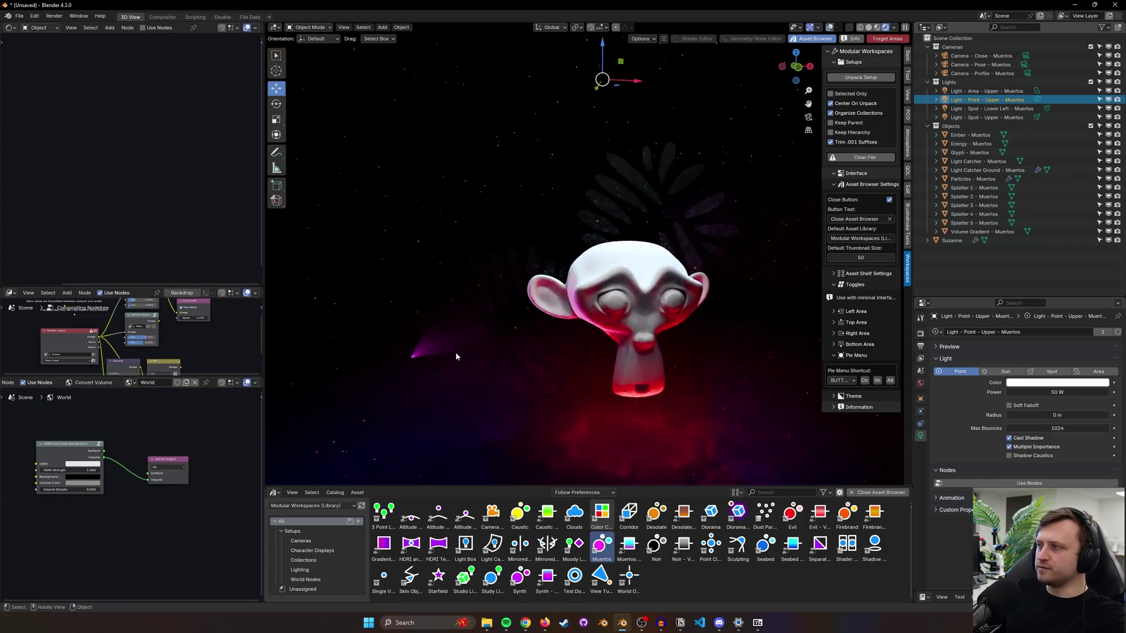
- Look through the Muertos camera and move the Spot - Lower Left light about -0.91 m in X and -0.36 m in Z
{"action": "middle_click_drag", "start_coordinate": [456, 357], "coordinate": [404, 385]}
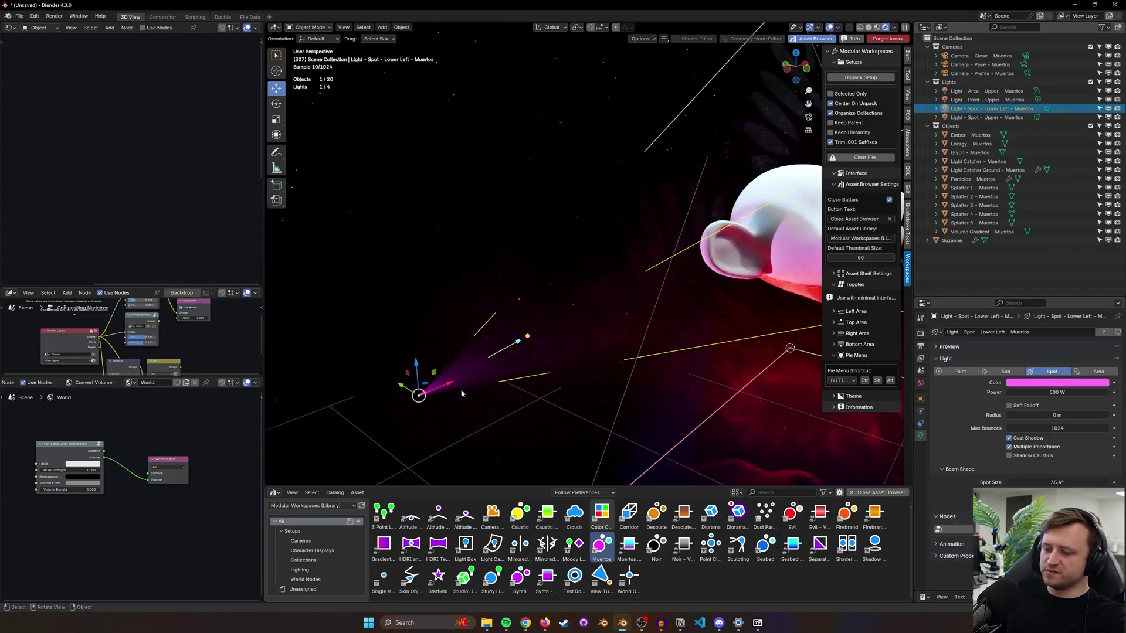
{"action": "key", "text": "KP_0"}
{"action": "key", "text": "g"}
{"action": "left_click", "coordinate": [606, 298]}
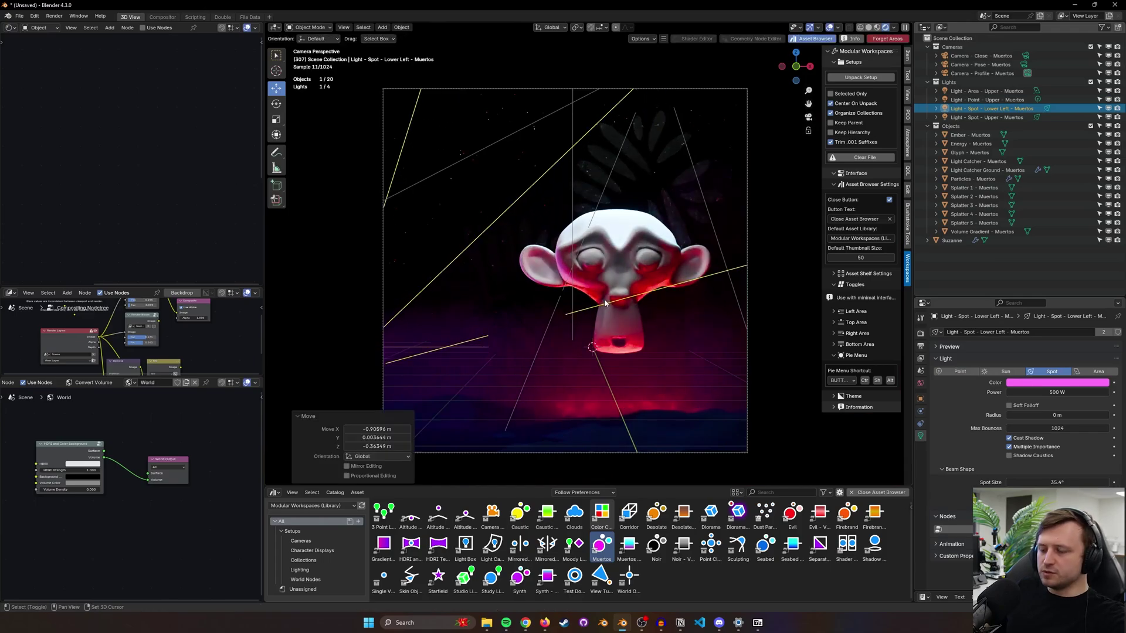
- Preview the rendered camera view without overlays, and turn the overlays back on
{"action": "left_click", "coordinate": [592, 381]}
{"action": "key", "text": "z"}
{"action": "left_click", "coordinate": [589, 328]}
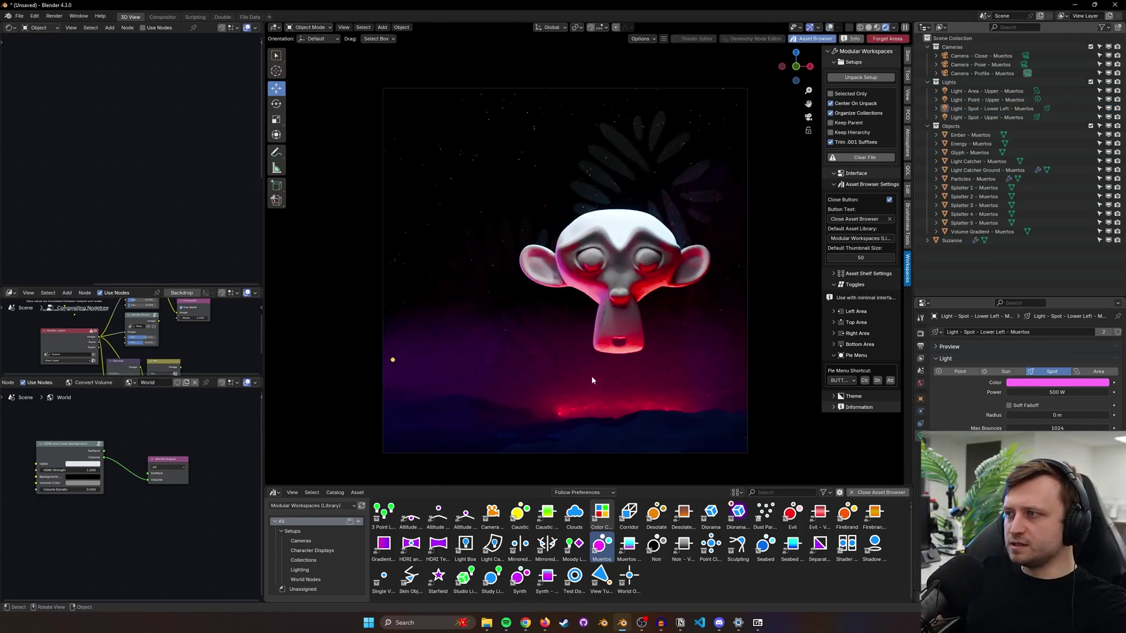
{"action": "key", "text": "shift+alt+z"}
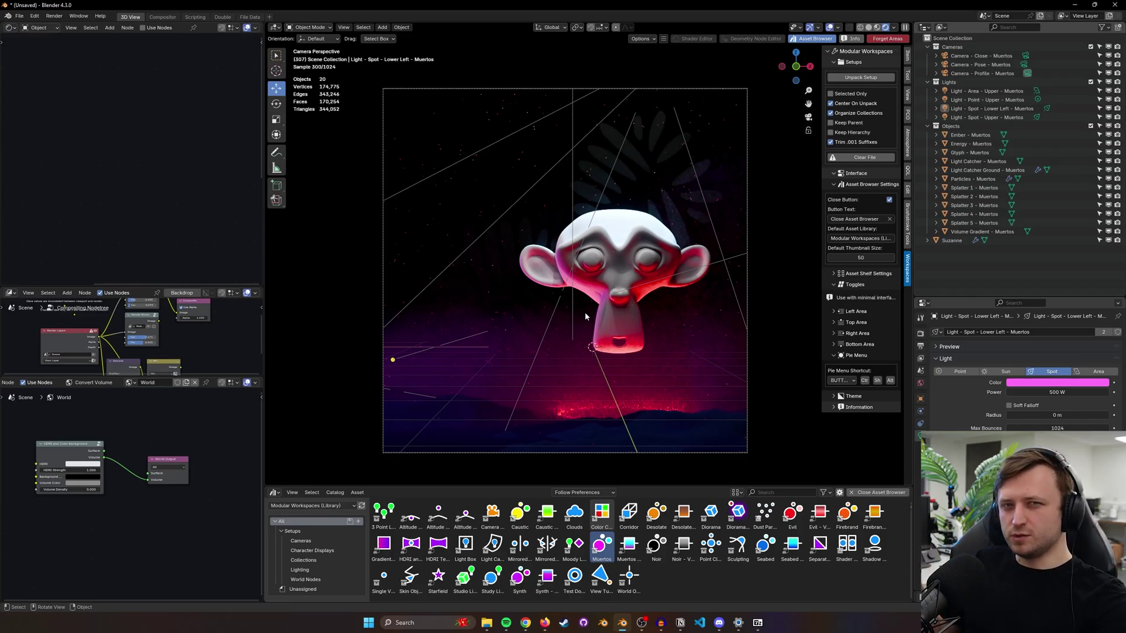
- Add the Muertos - Volume node to the world, link it to the World Output's Volume, and set its Density to 0.025
{"action": "left_click", "coordinate": [592, 334]}
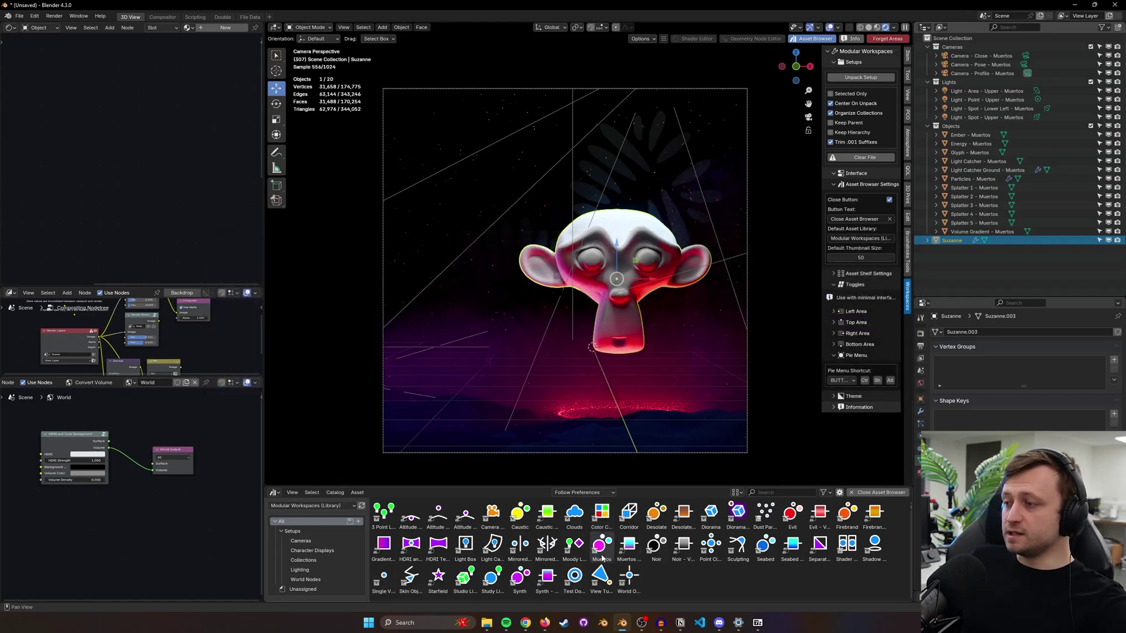
{"action": "left_click_drag", "start_coordinate": [623, 548], "coordinate": [126, 509]}
{"action": "scroll", "coordinate": [128, 499], "scroll_direction": "up", "scroll_amount": 1}
{"action": "left_click", "coordinate": [128, 488]}
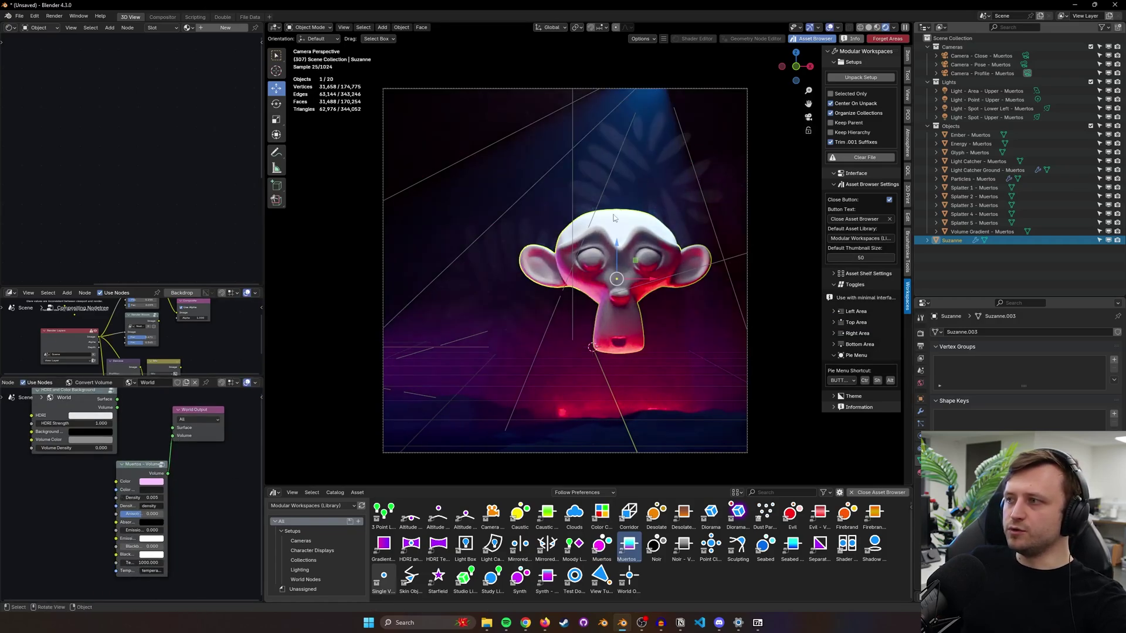
{"action": "left_click_drag", "start_coordinate": [135, 498], "coordinate": [147, 497]}
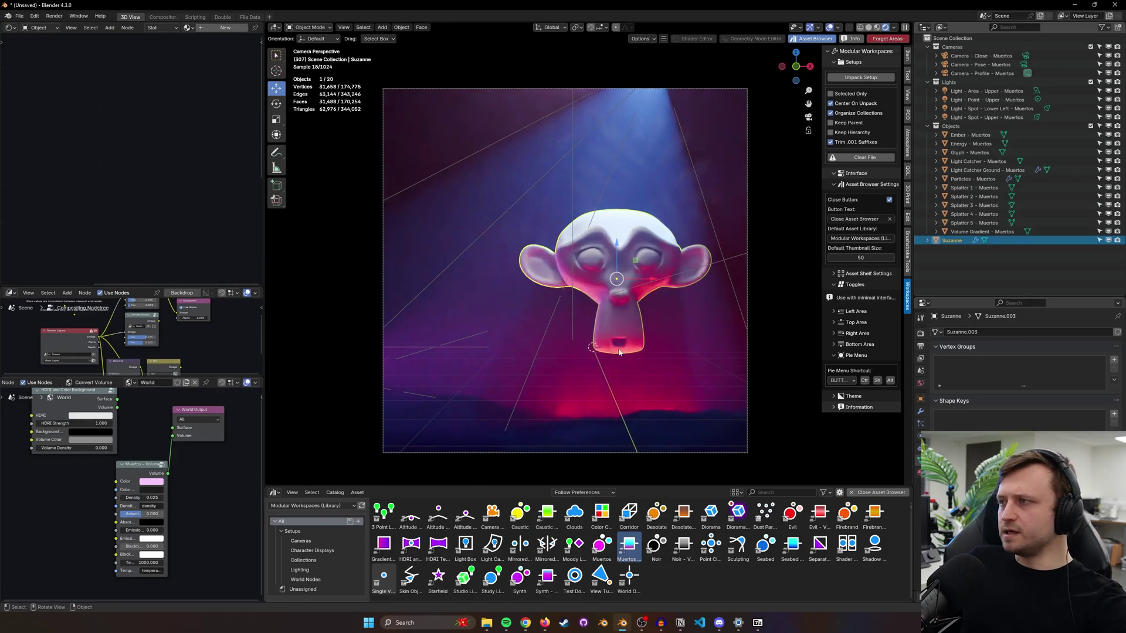
- Hide the viewport side panels and move Suzanne about 0.04 m in X and -0.27 m in Z
{"action": "middle_click_drag", "start_coordinate": [614, 354], "coordinate": [650, 268]}
{"action": "key", "text": "t"}
{"action": "key", "text": "n"}
{"action": "scroll", "coordinate": [609, 260], "scroll_direction": "down", "scroll_amount": 1}
{"action": "key", "text": "g"}
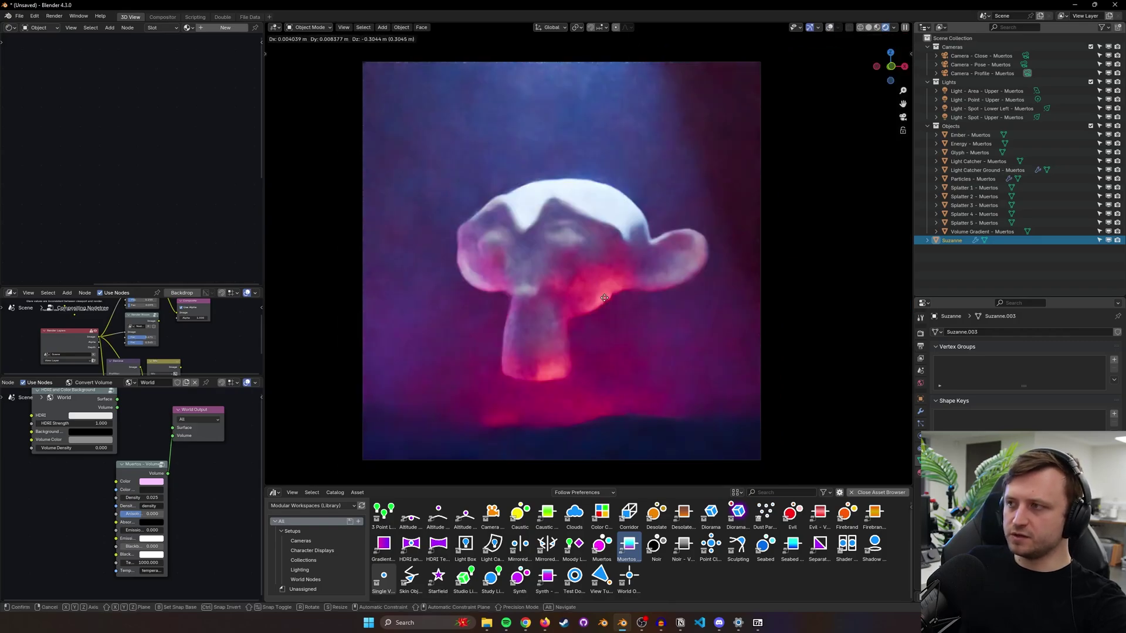
{"action": "left_click", "coordinate": [620, 294]}
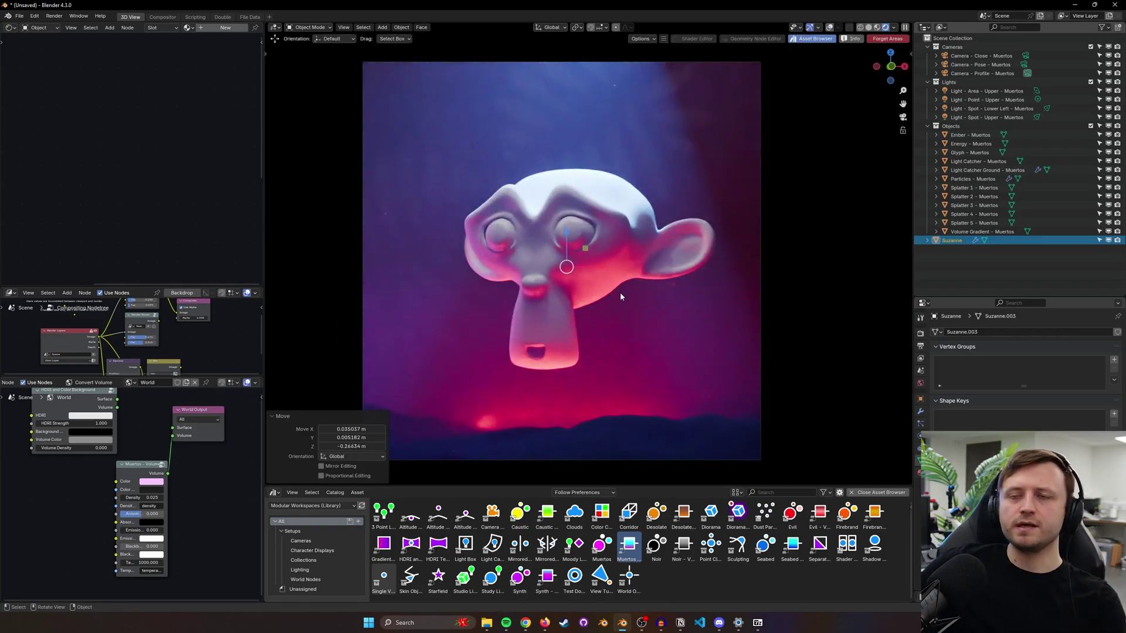
{"action": "left_click", "coordinate": [620, 294]}
- Change the emission color of the Energy - Muertos ring's material to light cyan
{"action": "left_click", "coordinate": [962, 144]}
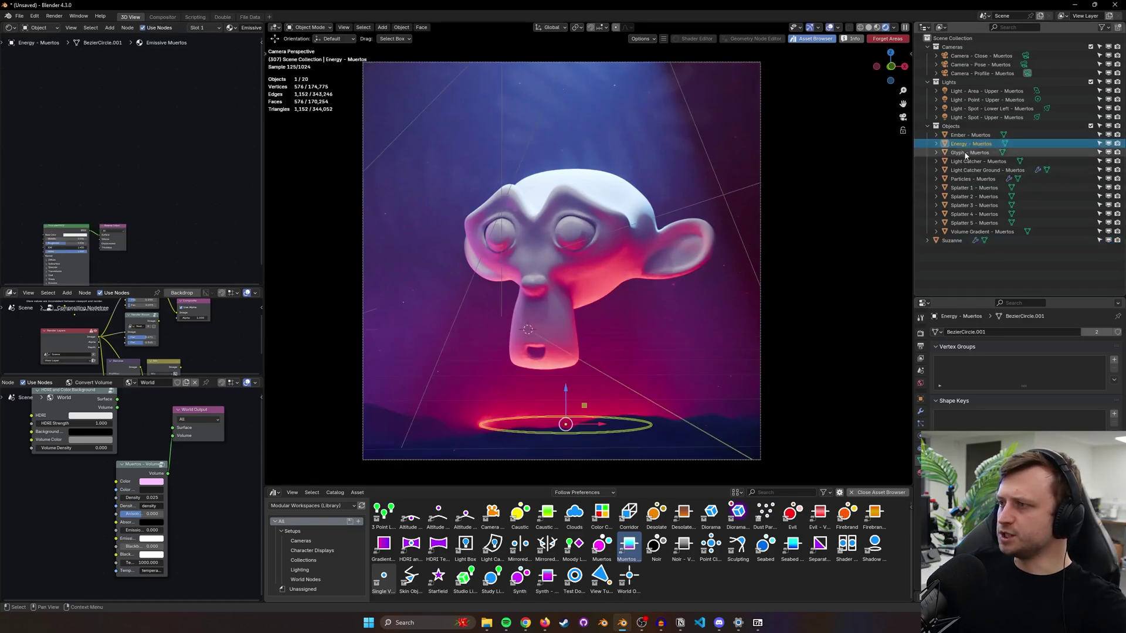
{"action": "key", "text": "g"}
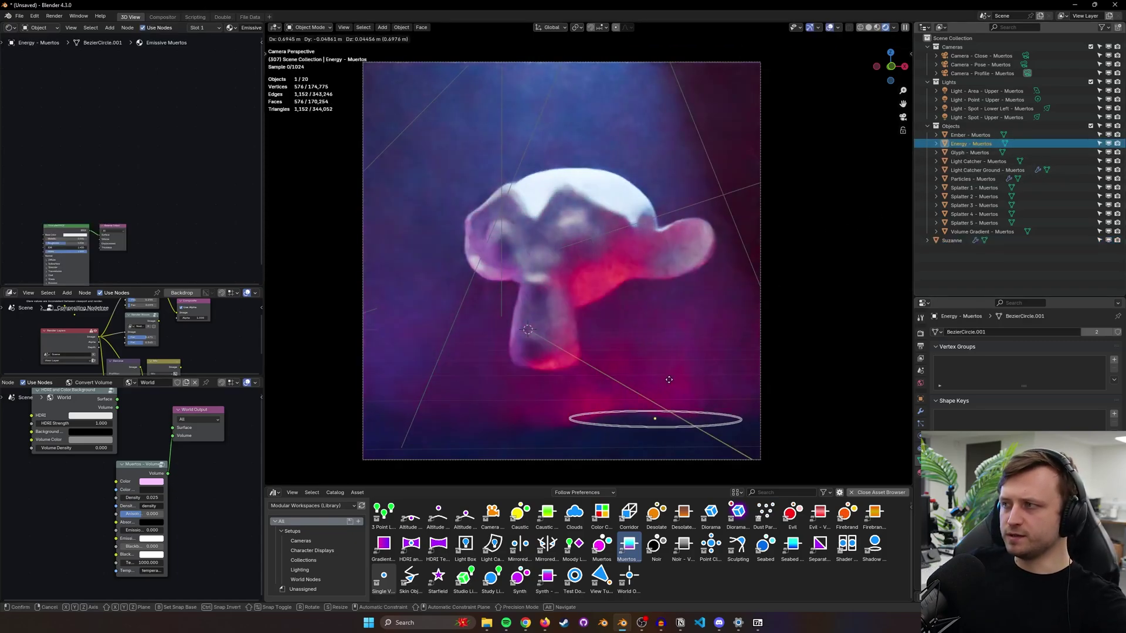
{"action": "right_click", "coordinate": [513, 384]}
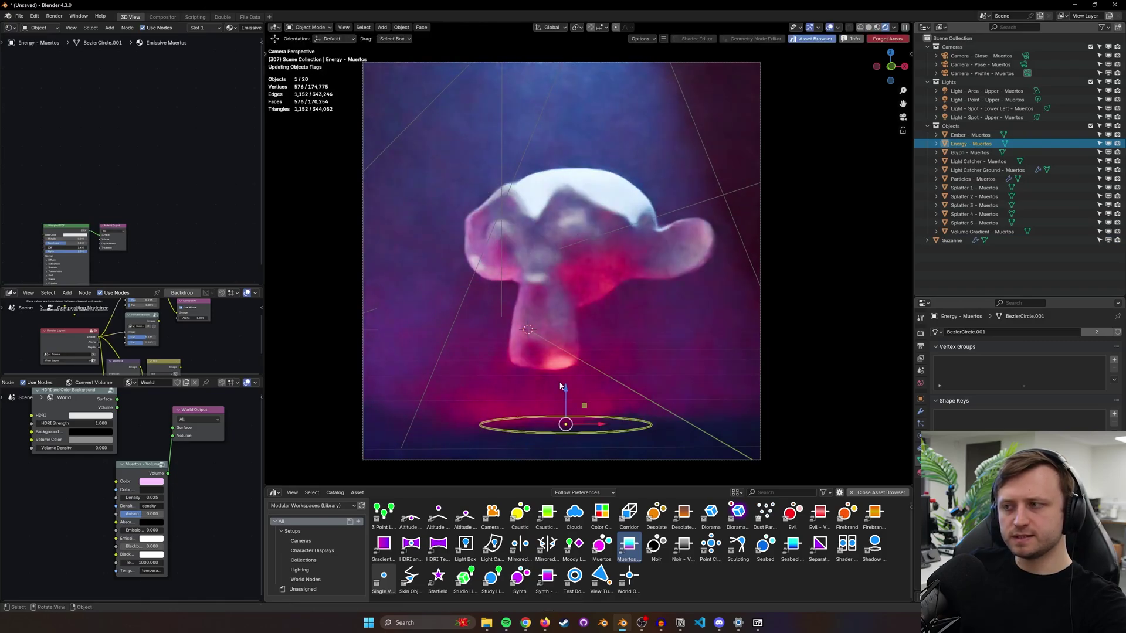
{"action": "scroll", "coordinate": [141, 269], "scroll_direction": "up", "scroll_amount": 5}
{"action": "left_click_drag", "start_coordinate": [142, 288], "coordinate": [123, 391]}
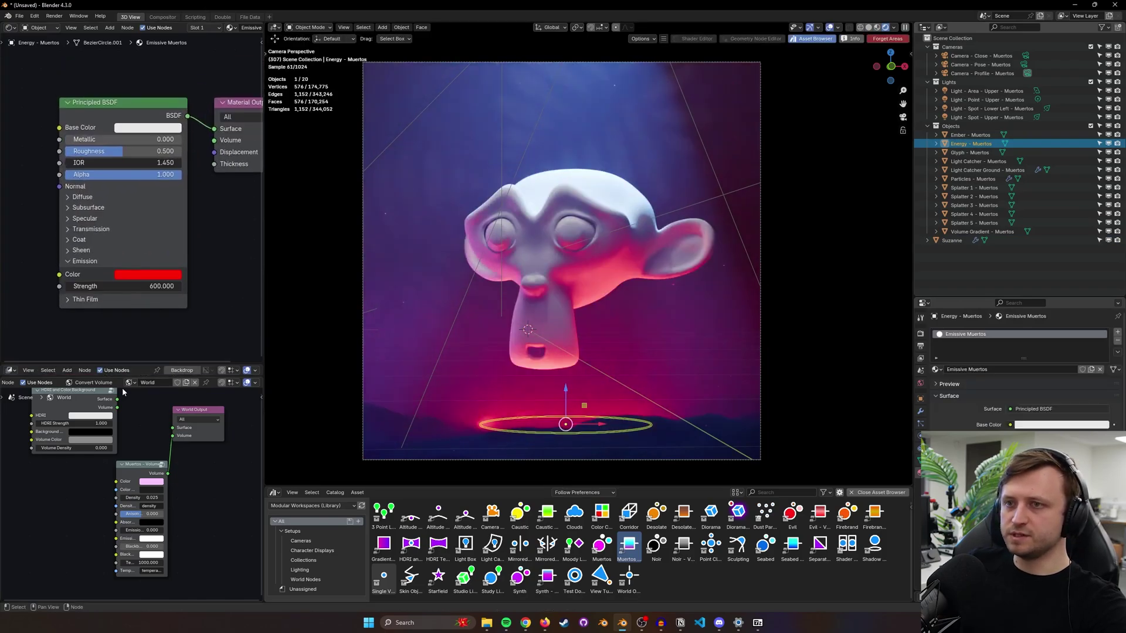
{"action": "left_click", "coordinate": [136, 275]}
{"action": "left_click", "coordinate": [164, 113]}
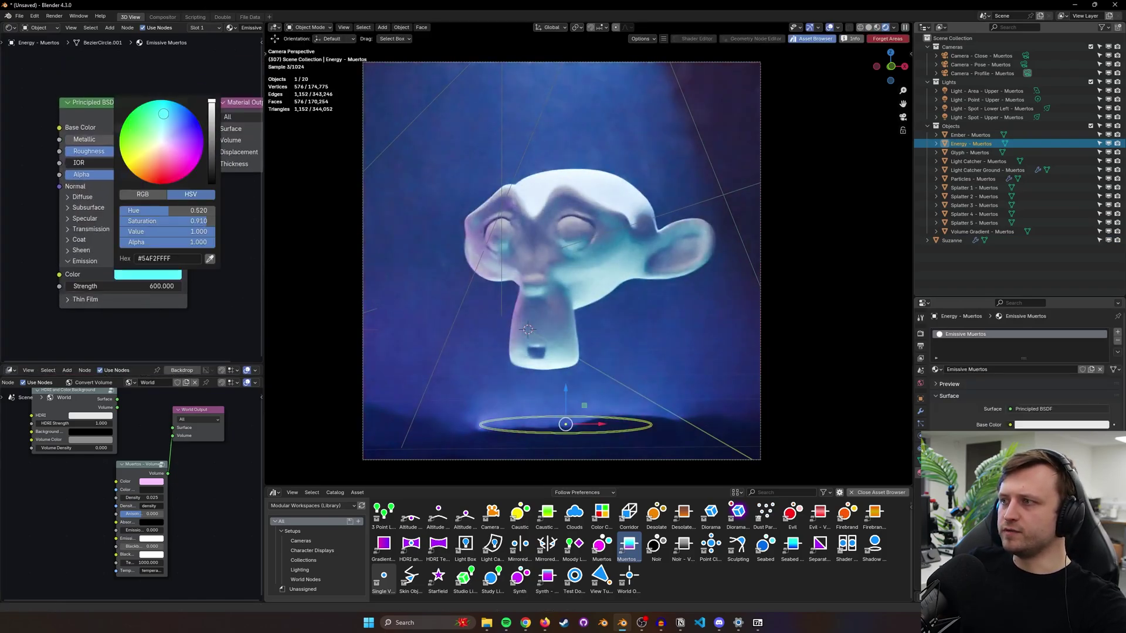
{"action": "mouse_move", "coordinate": [163, 114]}
{"action": "left_mouse_down"}
{"action": "mouse_move", "coordinate": [183, 121]}
{"action": "mouse_move", "coordinate": [166, 114]}
{"action": "left_mouse_up"}
{"action": "left_click", "coordinate": [553, 231]}
{"action": "key", "text": "r"}
{"action": "key", "text": "r"}
{"action": "right_click", "coordinate": [544, 205]}
{"action": "key", "text": "alt+a"}
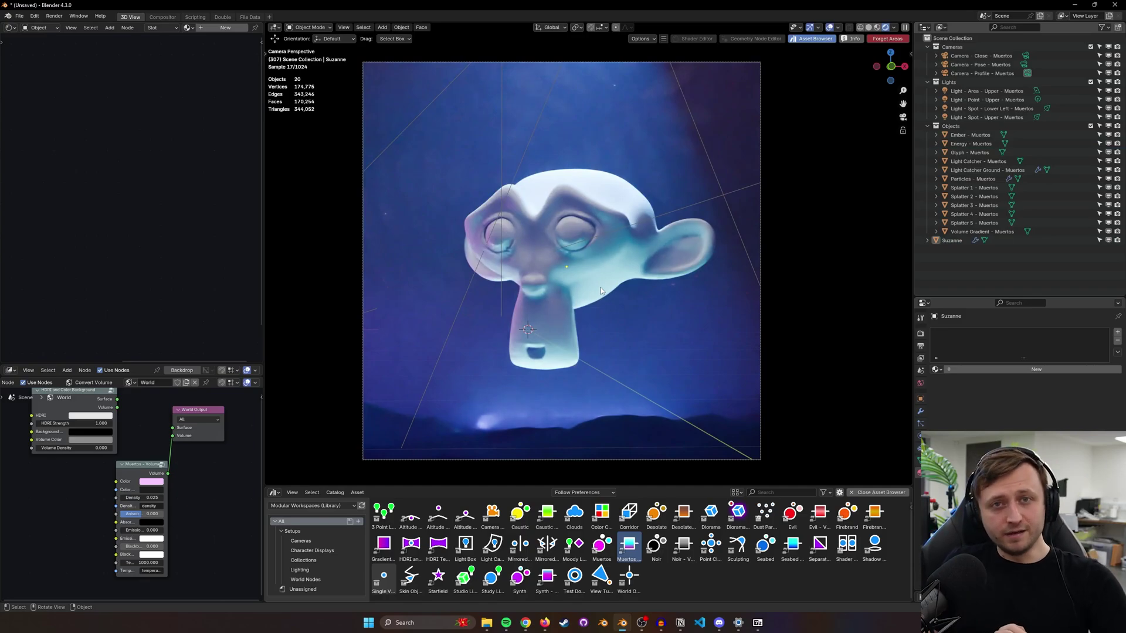
- Preview the Muertos scene without overlays and clear all objects from it
{"action": "key", "text": "z"}
{"action": "left_click", "coordinate": [519, 175]}
{"action": "middle_click_drag", "start_coordinate": [519, 174], "coordinate": [561, 274]}
{"action": "scroll", "coordinate": [505, 268], "scroll_direction": "up", "scroll_amount": 3}
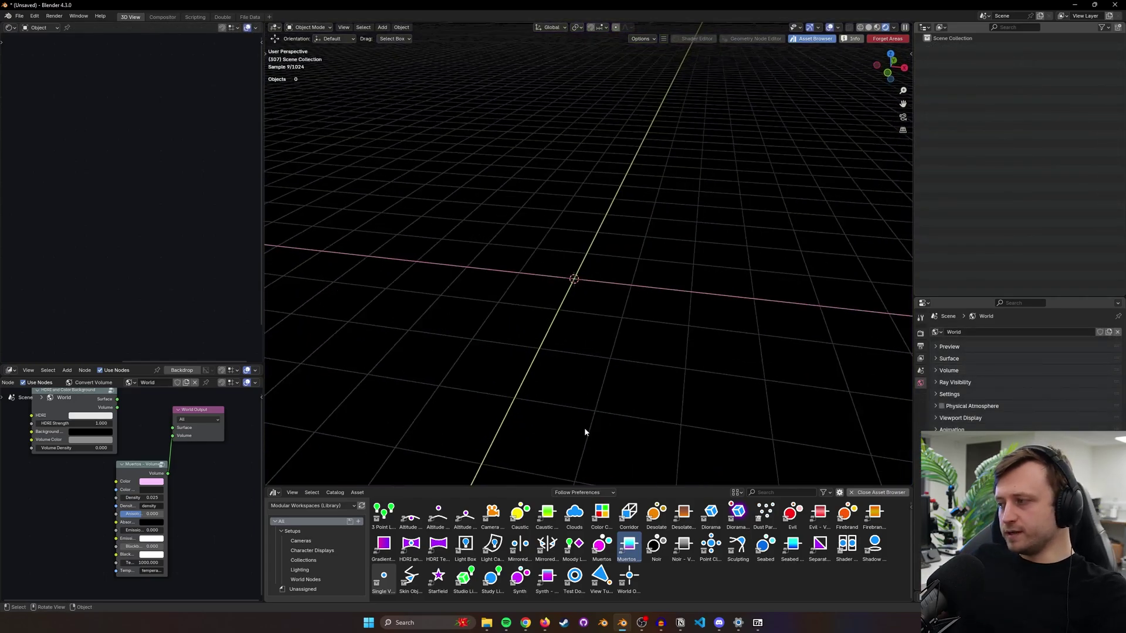
- Place the Shadow Catcher, Test Donut and Camera (Single) assets near the world origin
{"action": "middle_click_drag", "start_coordinate": [584, 432], "coordinate": [600, 423]}
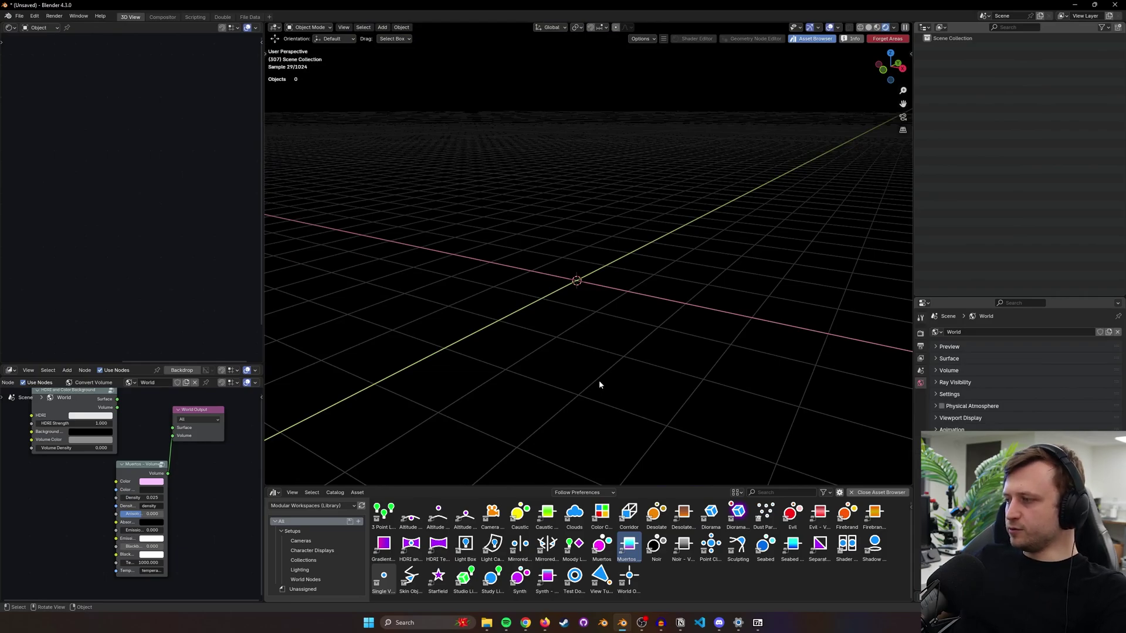
{"action": "left_click_drag", "start_coordinate": [873, 546], "coordinate": [575, 275]}
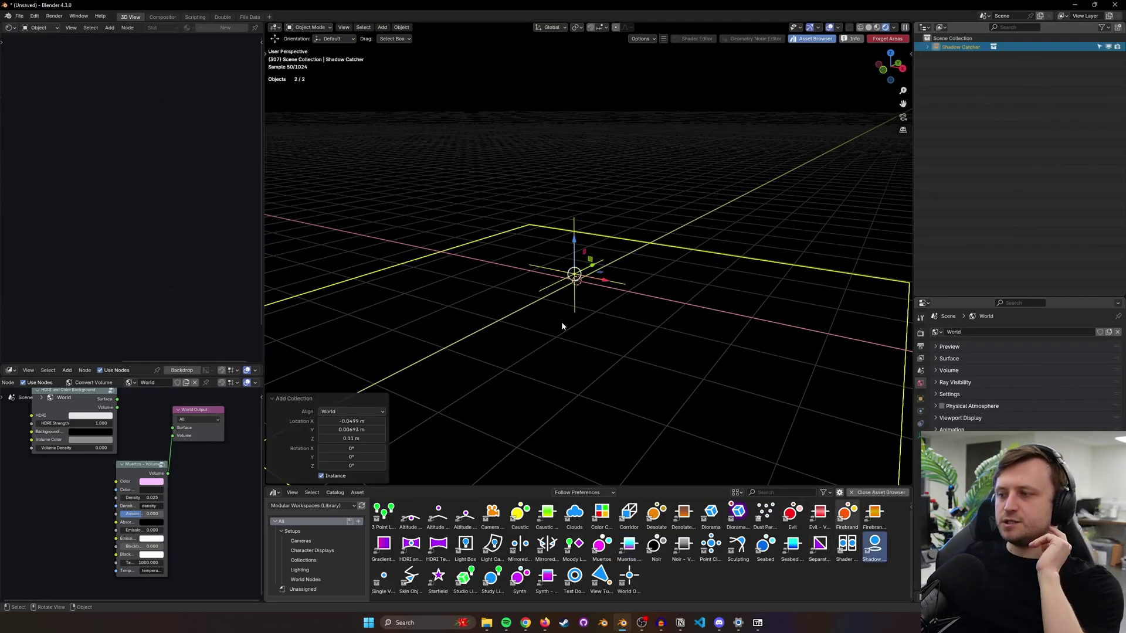
{"action": "left_click_drag", "start_coordinate": [575, 576], "coordinate": [549, 274]}
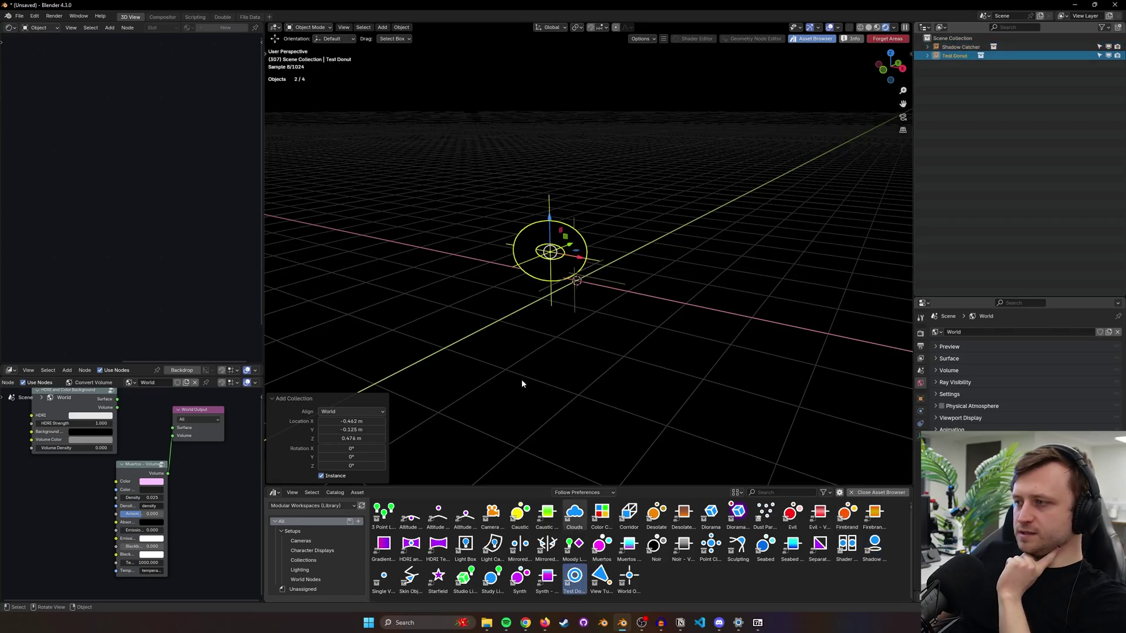
{"action": "left_click_drag", "start_coordinate": [492, 513], "coordinate": [528, 262]}
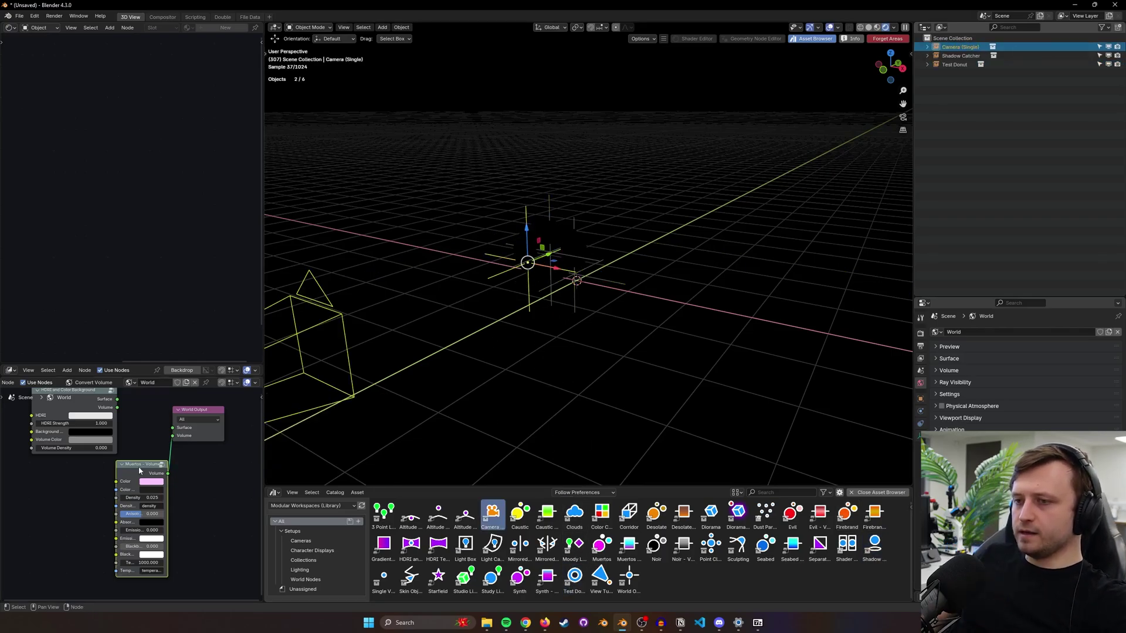
- Replace the Muertos volume node in the world with the Altitude - Low asset, linked to the World Output's Surface
{"action": "key", "text": "Delete"}
{"action": "key", "text": "Home"}
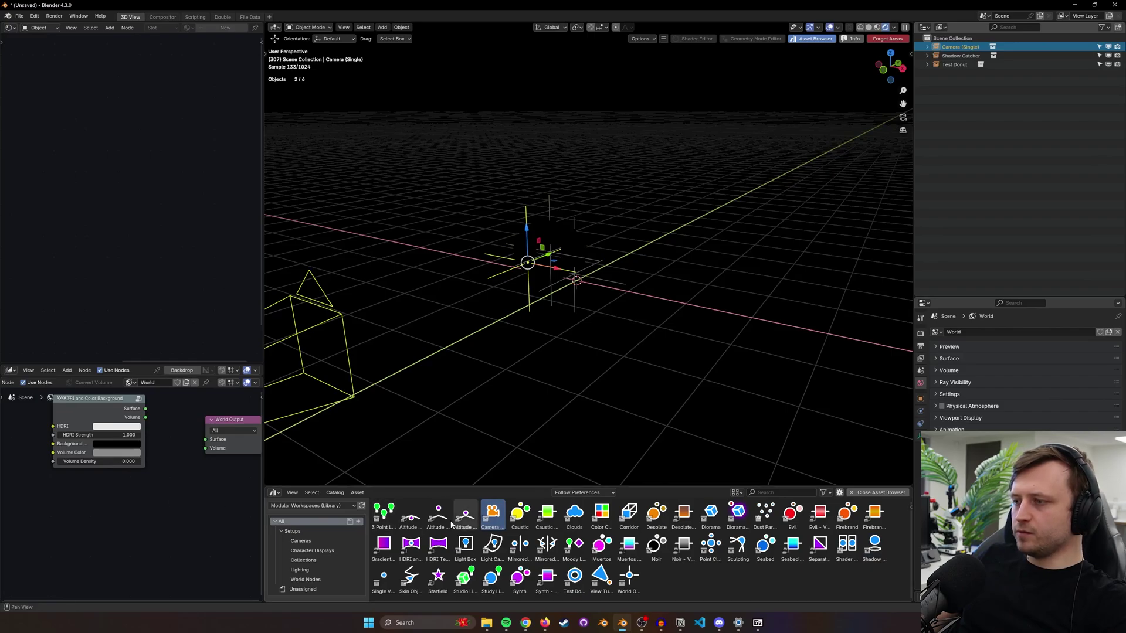
{"action": "left_click_drag", "start_coordinate": [465, 515], "coordinate": [216, 501]}
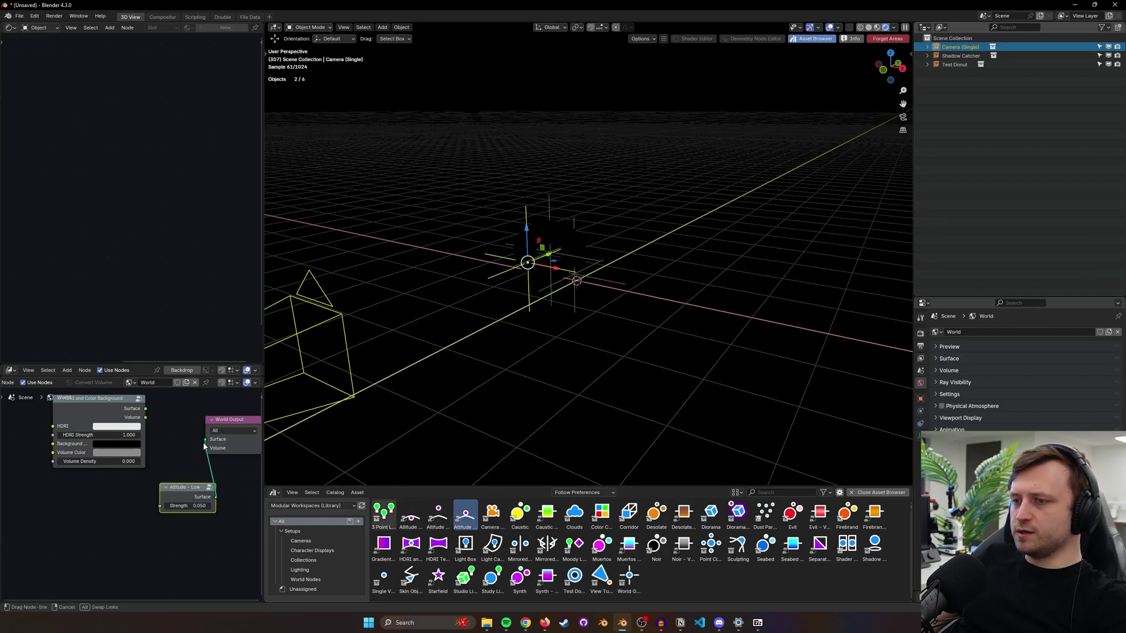
{"action": "left_click_drag", "start_coordinate": [205, 447], "coordinate": [206, 444]}
- Unpack the placed setups into organized, editable objects with the Modular Workspaces add-on
{"action": "key", "text": "n"}
{"action": "left_click", "coordinate": [868, 78]}
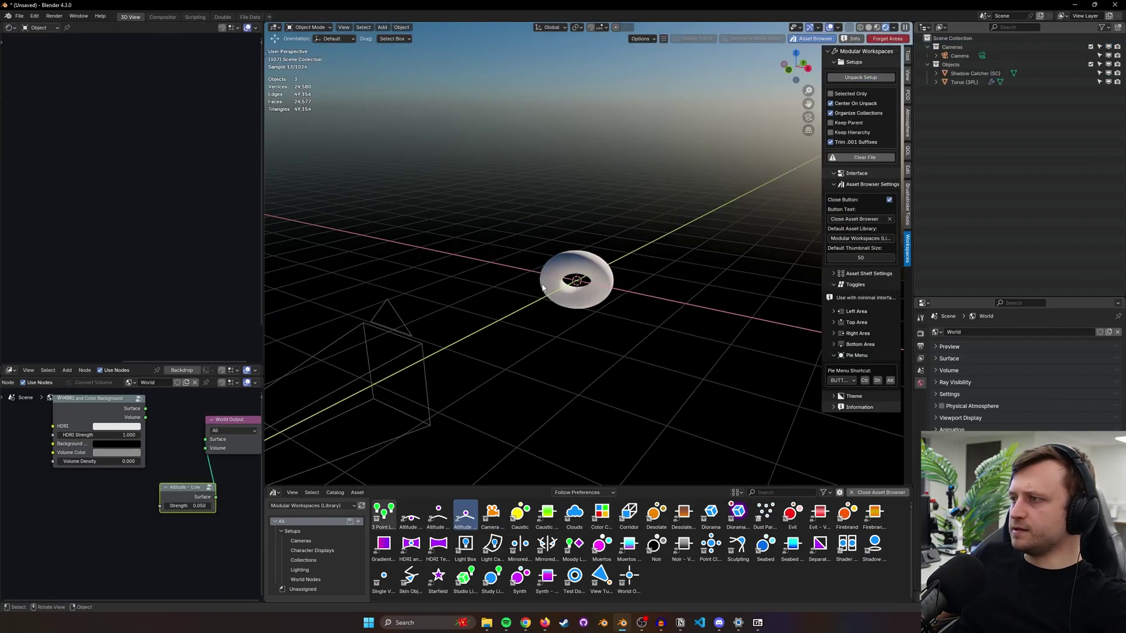
{"action": "key", "text": "n"}
- Make the unpacked camera the active view and walk it around to frame the donut and its ground shadow
{"action": "middle_click_drag", "start_coordinate": [534, 275], "coordinate": [561, 319]}
{"action": "scroll", "coordinate": [593, 281], "scroll_direction": "up", "scroll_amount": 2}
{"action": "left_click", "coordinate": [455, 212]}
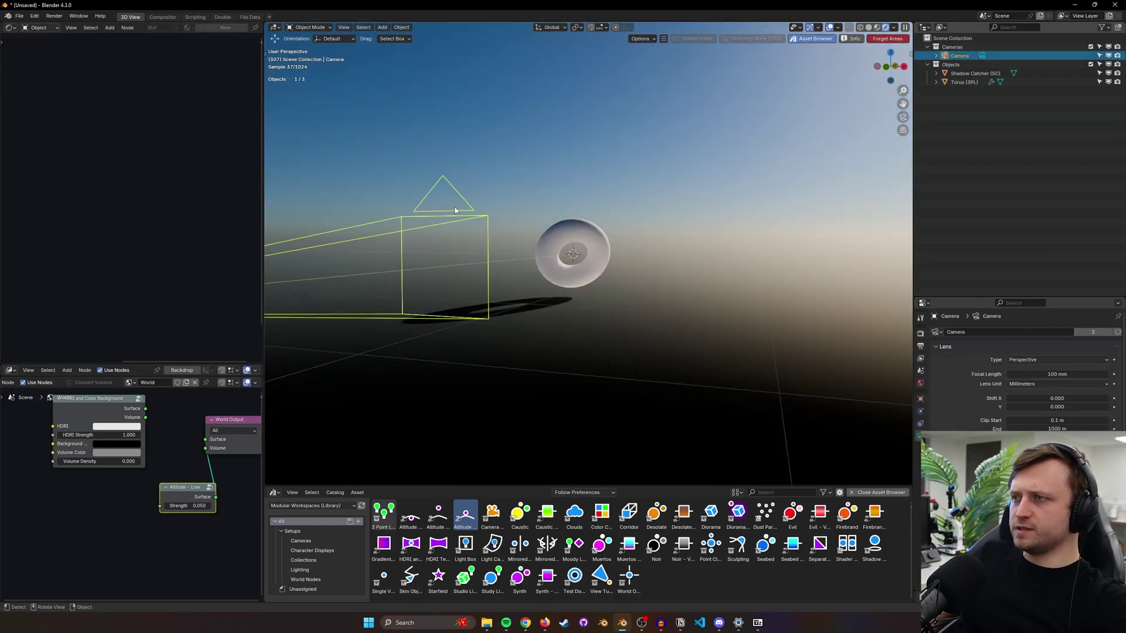
{"action": "key", "text": "ctrl+KP_0"}
{"action": "key", "text": "shift+grave"}
{"action": "key", "text": "a"}
{"action": "key", "text": "s"}
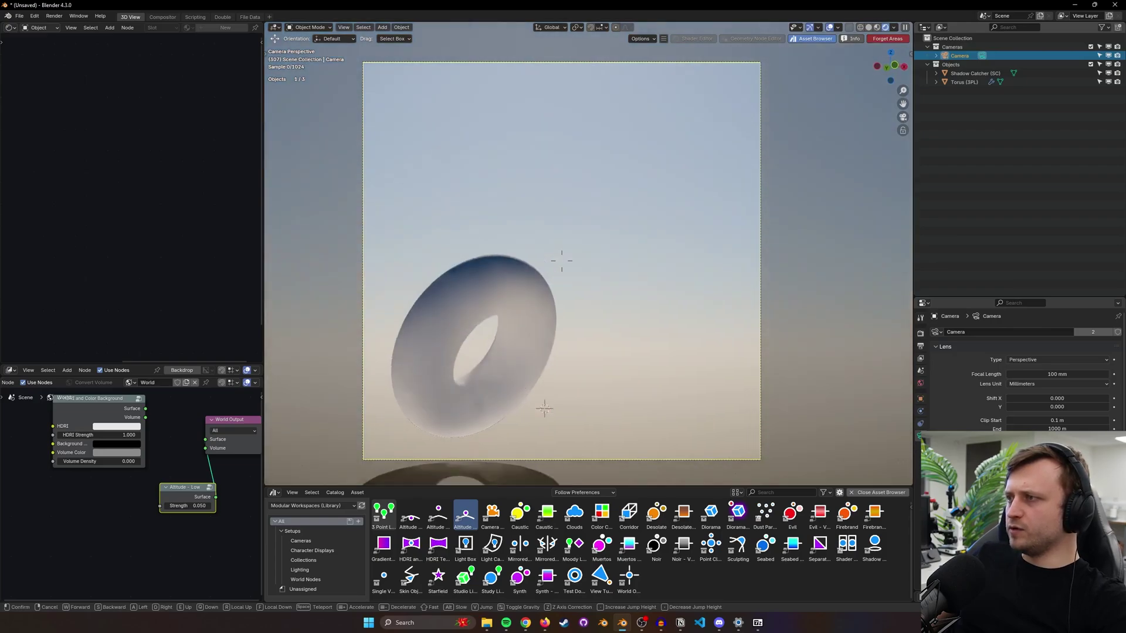
{"action": "key", "text": "a"}
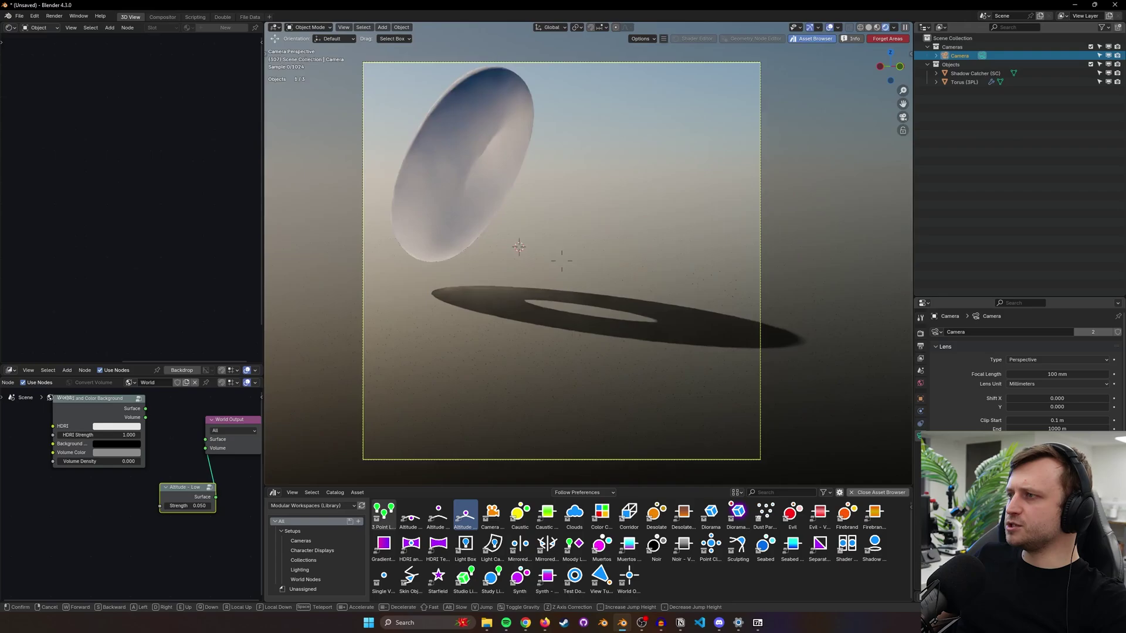
{"action": "key", "text": "s"}
{"action": "left_click", "coordinate": [562, 260]}
- Rotate the donut freely to face the camera and shift it about -0.06 m in X, 0.05 m in Y and -0.07 m in Z
{"action": "left_click", "coordinate": [485, 282]}
{"action": "key", "text": "r"}
{"action": "key", "text": "r"}
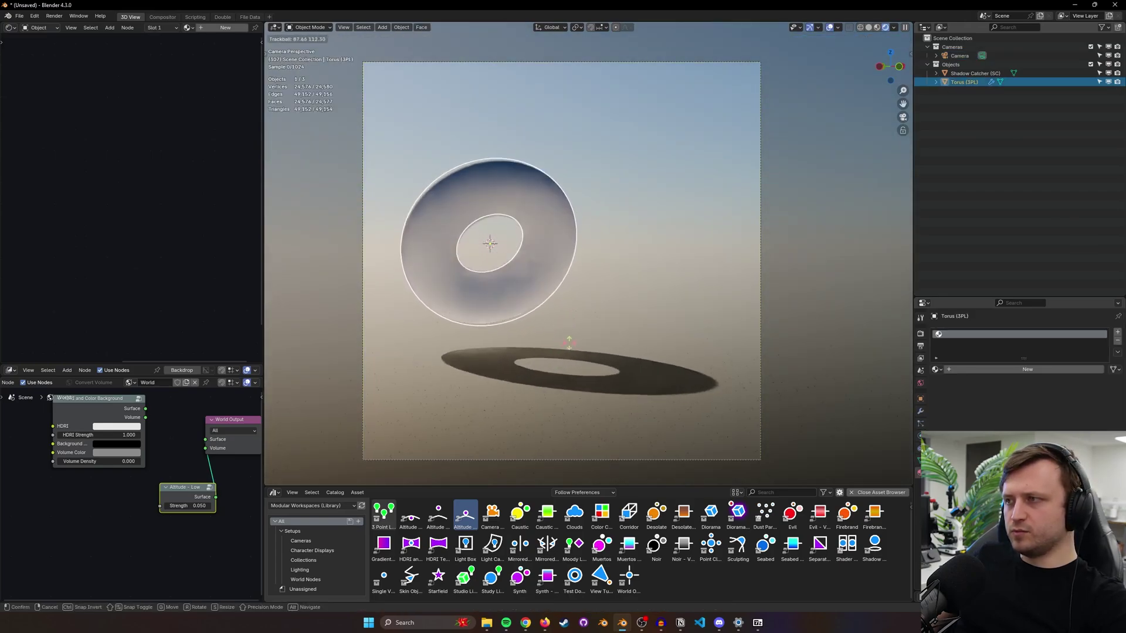
{"action": "left_click", "coordinate": [585, 321]}
{"action": "key", "text": "g"}
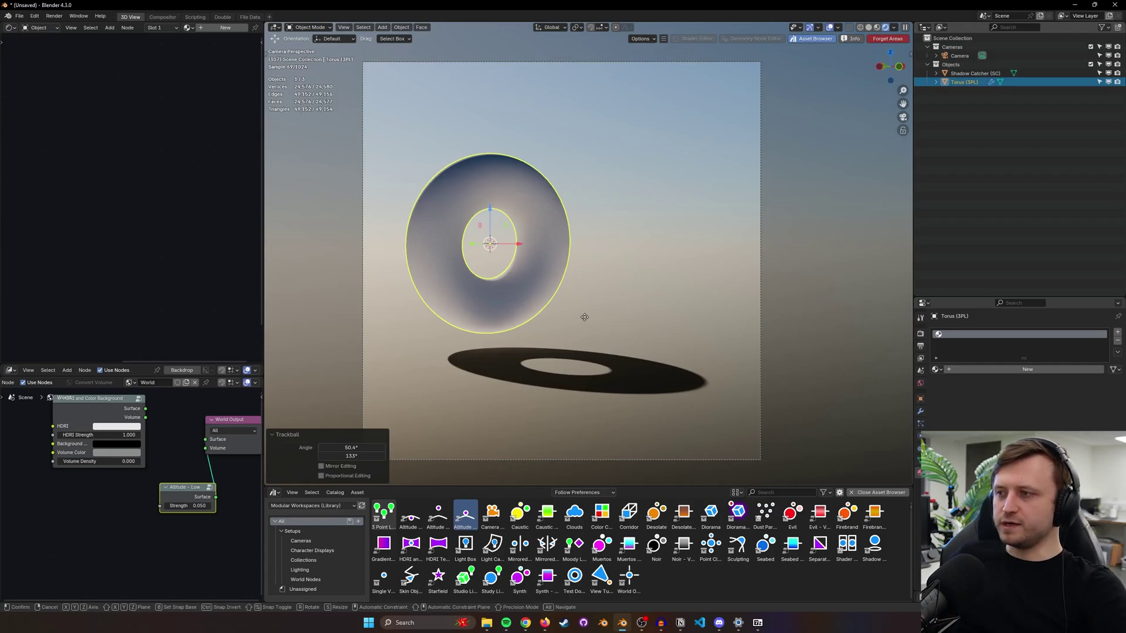
{"action": "left_click", "coordinate": [512, 331]}
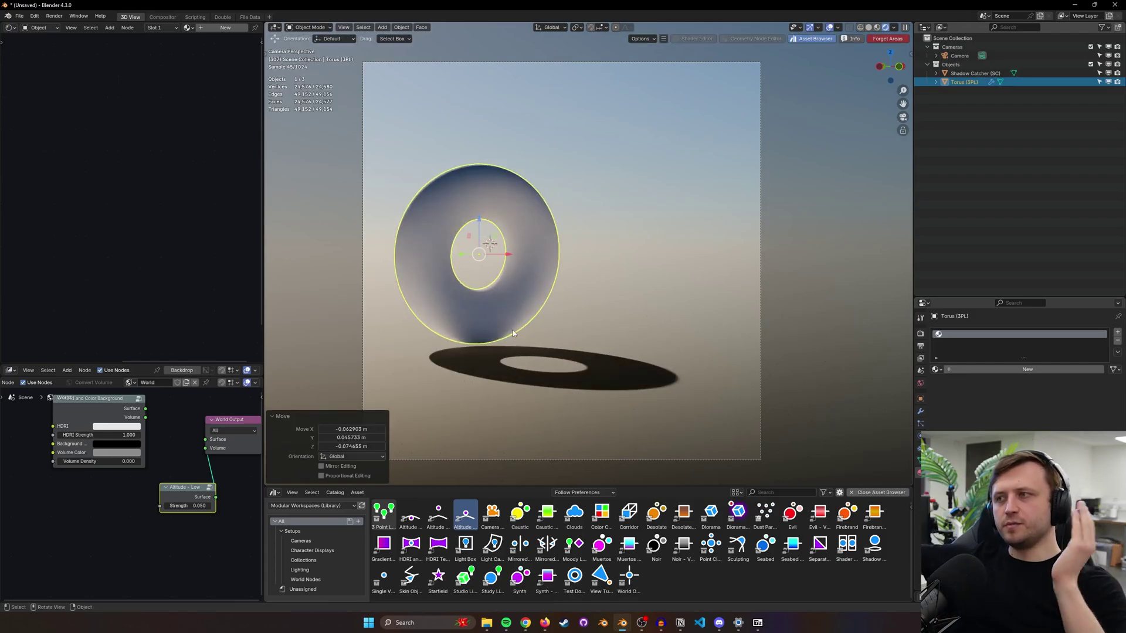
{"action": "key", "text": "r"}
{"action": "key", "text": "r"}
{"action": "left_click", "coordinate": [505, 290]}
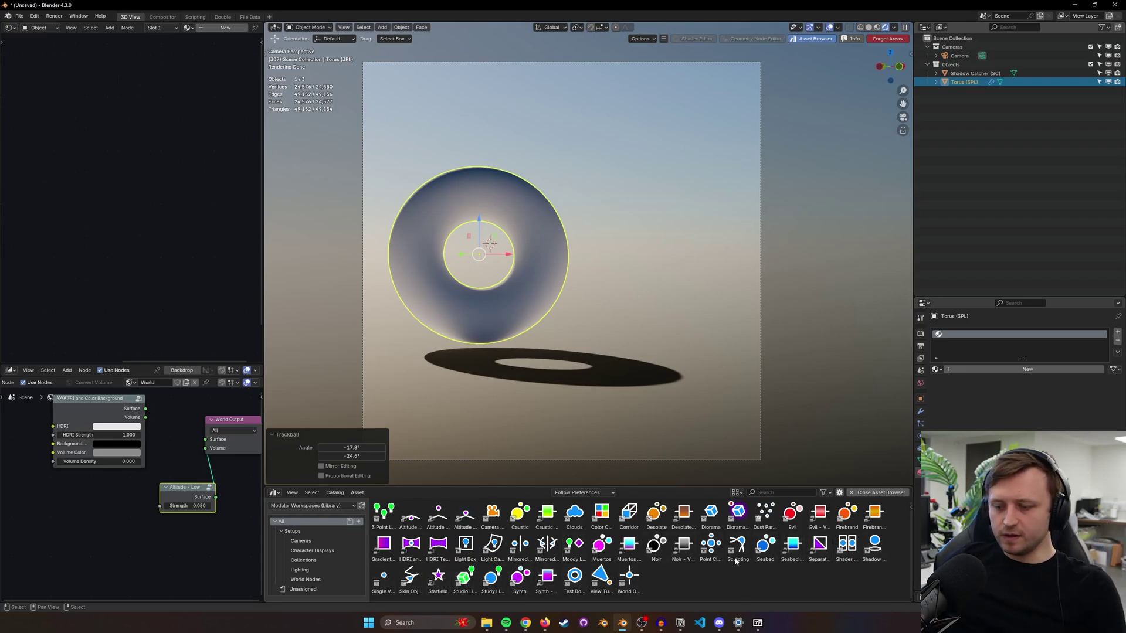
- Delete the donut, place the View Tunnel asset near the world origin, and unpack it
{"action": "left_click", "coordinate": [711, 513]}
{"action": "key", "text": "n"}
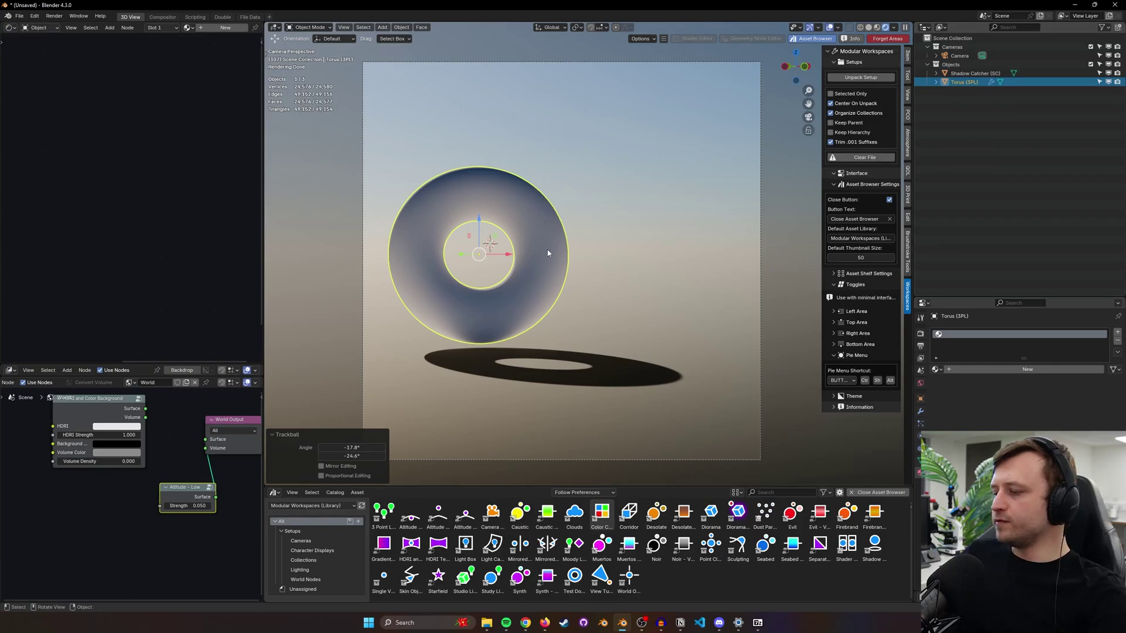
{"action": "key", "text": "Delete"}
{"action": "key", "text": "KP_0"}
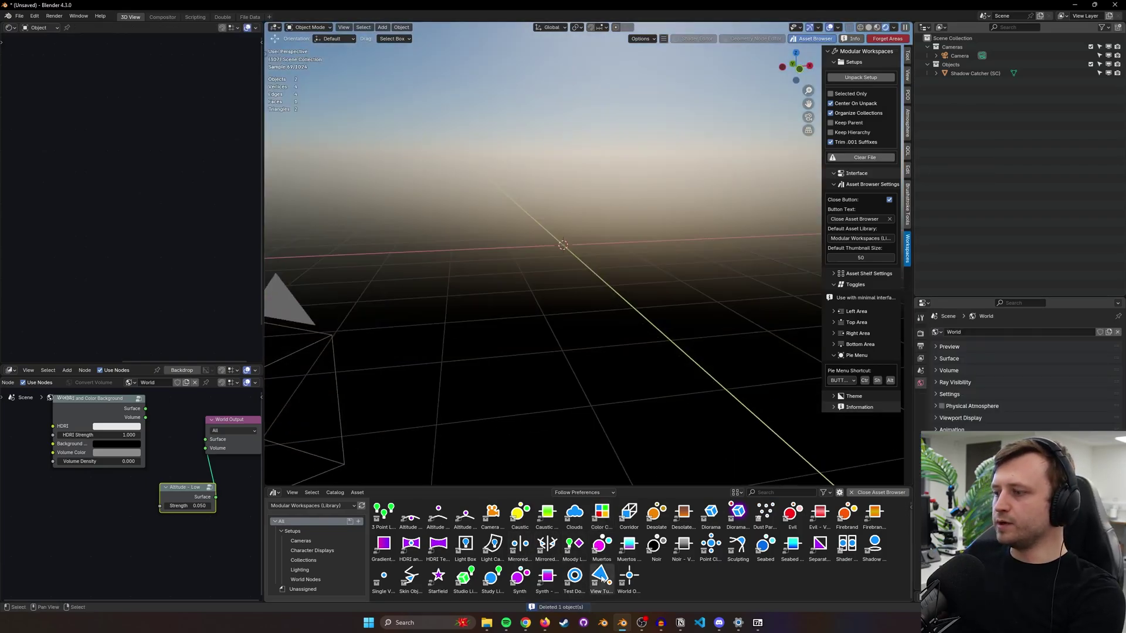
{"action": "left_click_drag", "start_coordinate": [601, 577], "coordinate": [568, 221]}
{"action": "left_click", "coordinate": [858, 79]}
- Select the View Tunnel Camera, look through it, and return to the free perspective view
{"action": "middle_click_drag", "start_coordinate": [557, 228], "coordinate": [646, 272]}
{"action": "left_click", "coordinate": [703, 300]}
{"action": "middle_click_drag", "start_coordinate": [704, 300], "coordinate": [665, 291]}
{"action": "key", "text": "KP_0"}
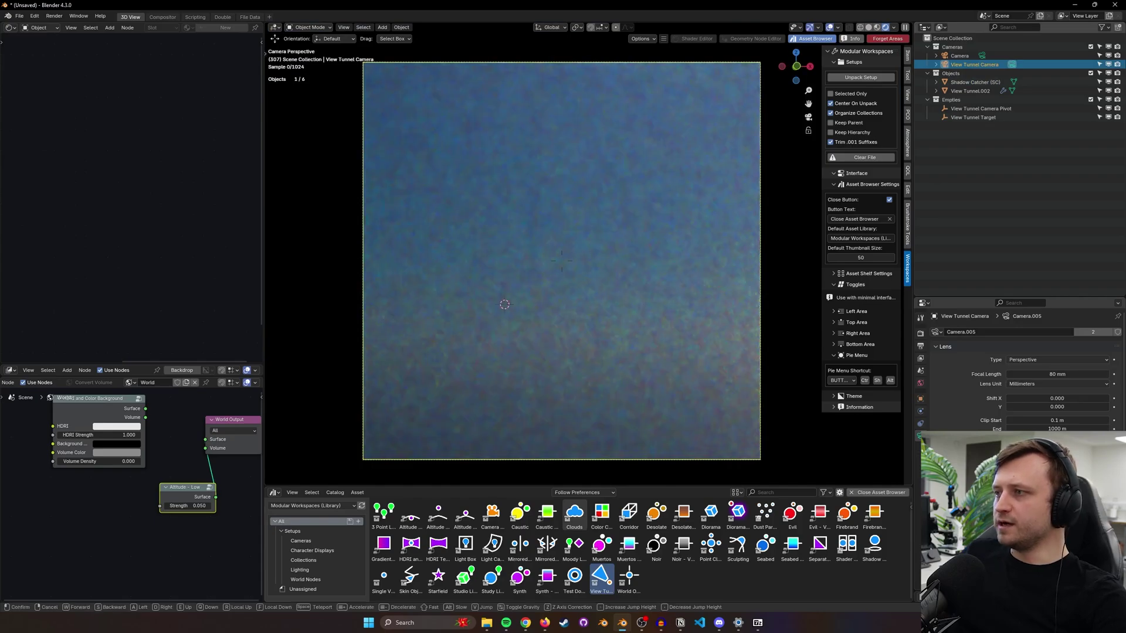
{"action": "key", "text": "KP_0"}
- Delete the Altitude - Low world node and add a point light moved about 0.08 m in X, 0.72 m in Y and 0.59 m in Z
{"action": "left_click_drag", "start_coordinate": [194, 488], "coordinate": [175, 482]}
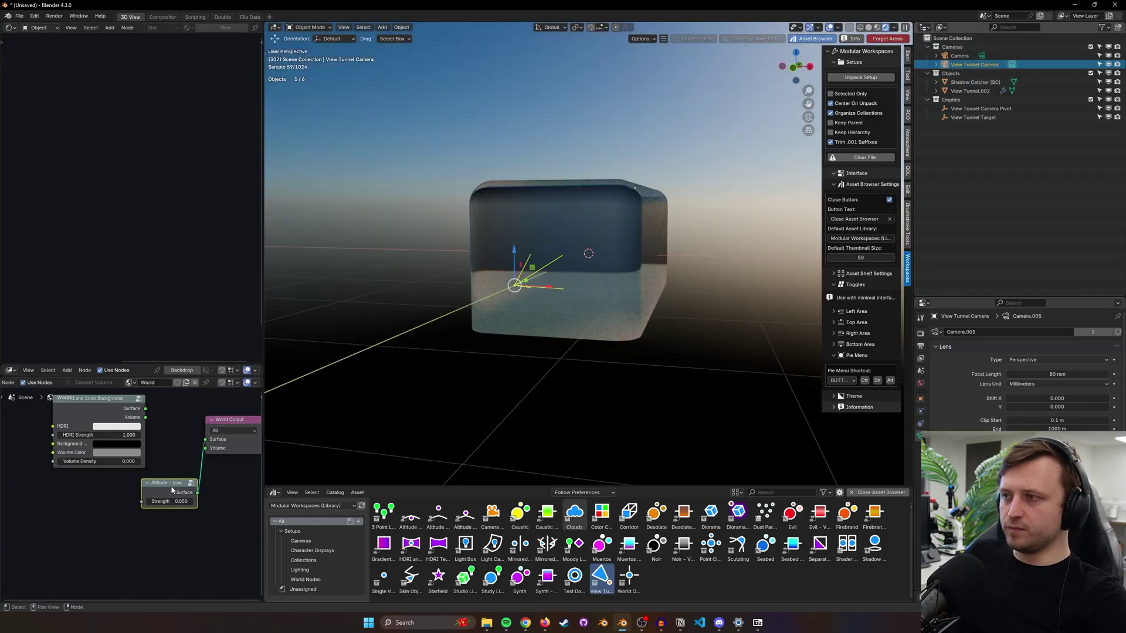
{"action": "key", "text": "x"}
{"action": "middle_click_drag", "start_coordinate": [354, 410], "coordinate": [619, 280]}
{"action": "key", "text": "shift+a"}
{"action": "mouse_move", "coordinate": [618, 389]}
{"action": "left_click", "coordinate": [672, 390]}
{"action": "key", "text": "g"}
{"action": "left_click", "coordinate": [599, 274]}
{"action": "middle_click_drag", "start_coordinate": [560, 307], "coordinate": [614, 287]}
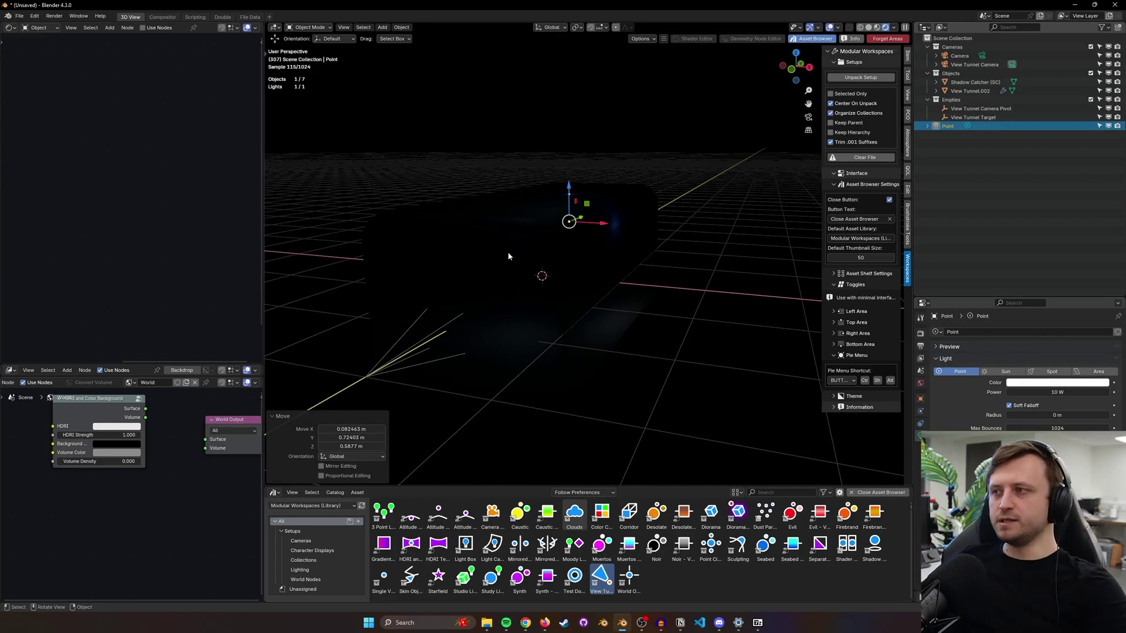
- Set the point light's power to 1000 W and move it about -0.35 m in X and 0.17 m in Z
{"action": "middle_click_drag", "start_coordinate": [507, 251], "coordinate": [532, 219]}
{"action": "key", "text": "KP_0"}
{"action": "key", "text": "g"}
{"action": "left_click", "coordinate": [402, 254]}
- Check how the point light illuminates the view tunnel from outside and through its camera
{"action": "middle_click_drag", "start_coordinate": [639, 267], "coordinate": [604, 288]}
{"action": "key", "text": "KP_0"}
{"action": "key", "text": "shift+grave"}
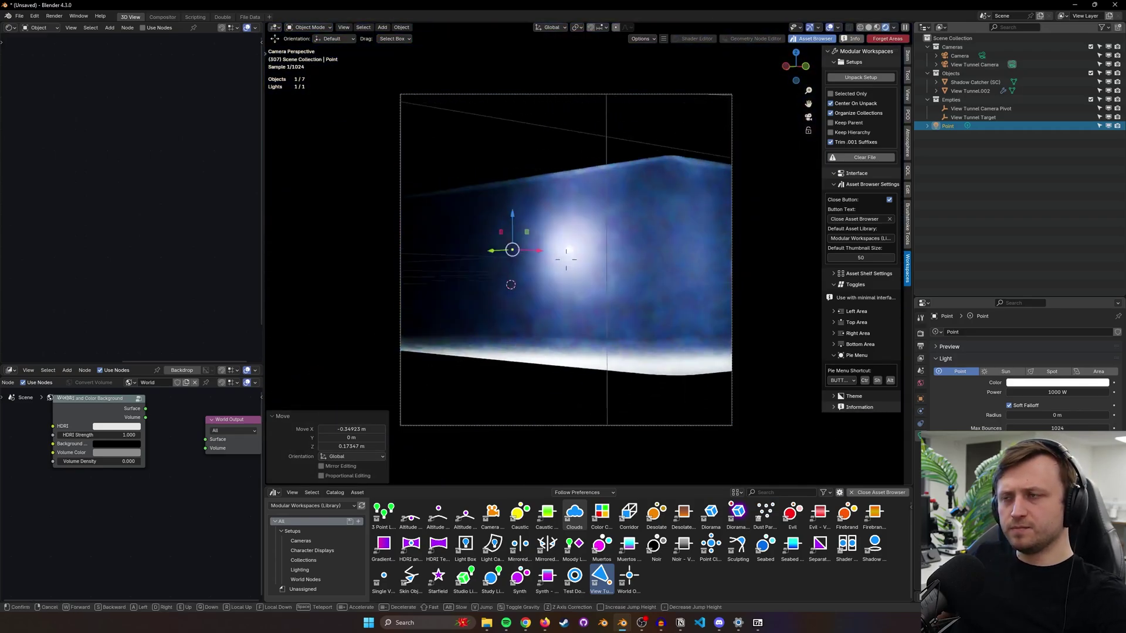
{"action": "key", "text": "Escape"}
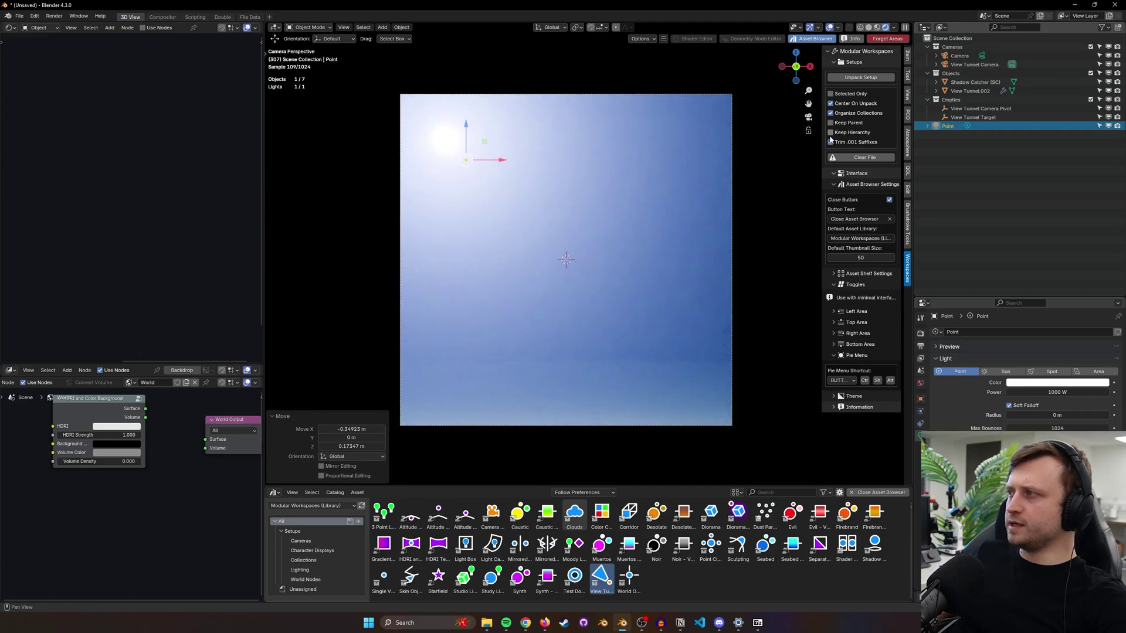
{"action": "middle_click_drag", "start_coordinate": [537, 236], "coordinate": [505, 254]}
- Delete the View Tunnel object together with its camera
{"action": "key", "text": "z"}
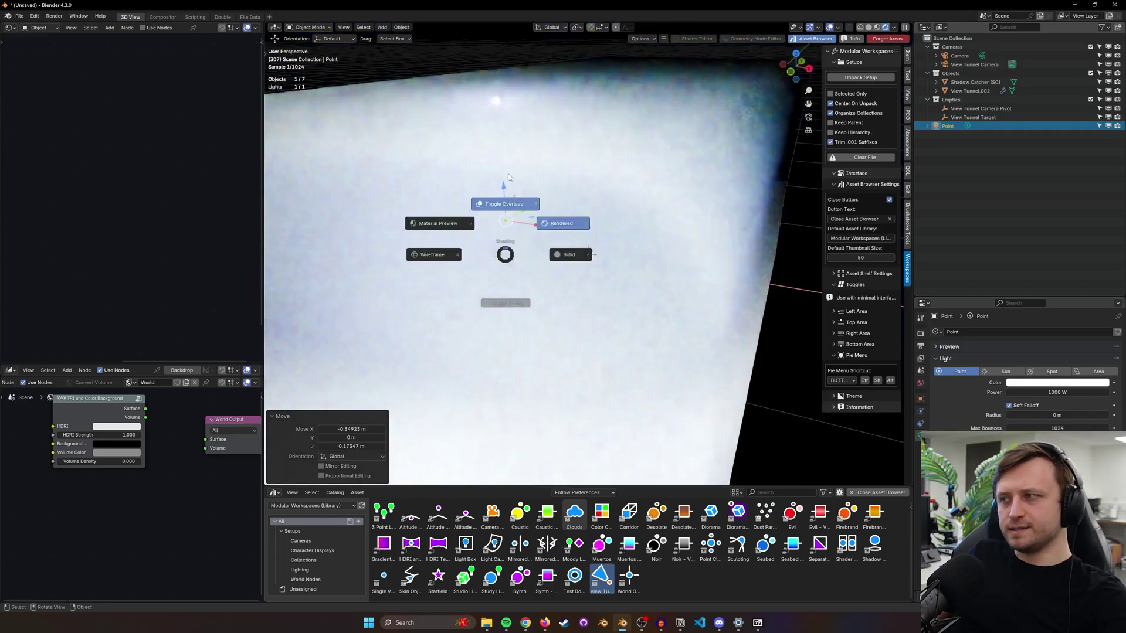
{"action": "scroll", "coordinate": [504, 253], "scroll_direction": "down", "scroll_amount": 8}
{"action": "left_click", "coordinate": [533, 293]}
{"action": "left_click", "coordinate": [533, 306], "text": "shift"}
{"action": "key", "text": "Delete"}
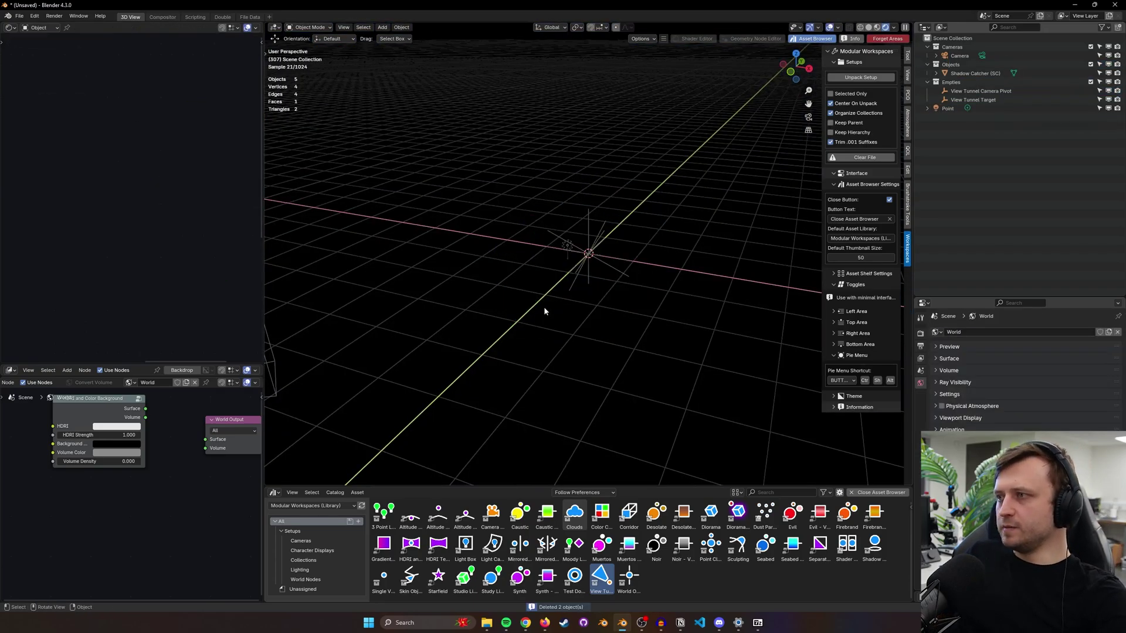
- Replace all remaining objects with the View Tunnel asset and unpack it with Keep Parent and Keep Hierarchy enabled
{"action": "key", "text": "a"}
{"action": "key", "text": "Delete"}
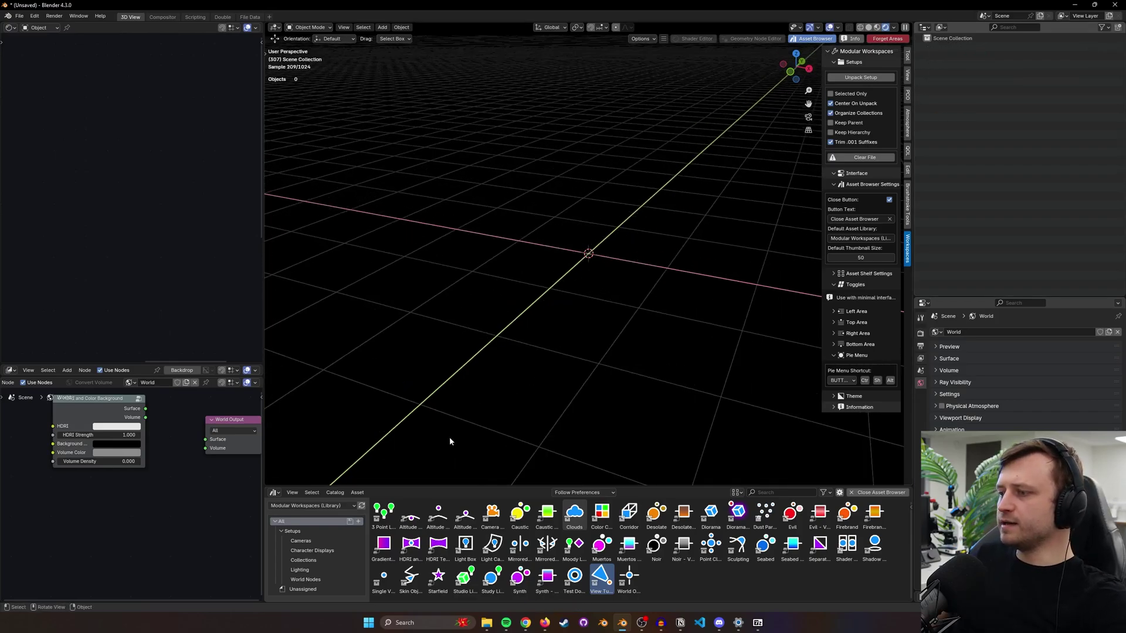
{"action": "left_click_drag", "start_coordinate": [601, 578], "coordinate": [562, 252]}
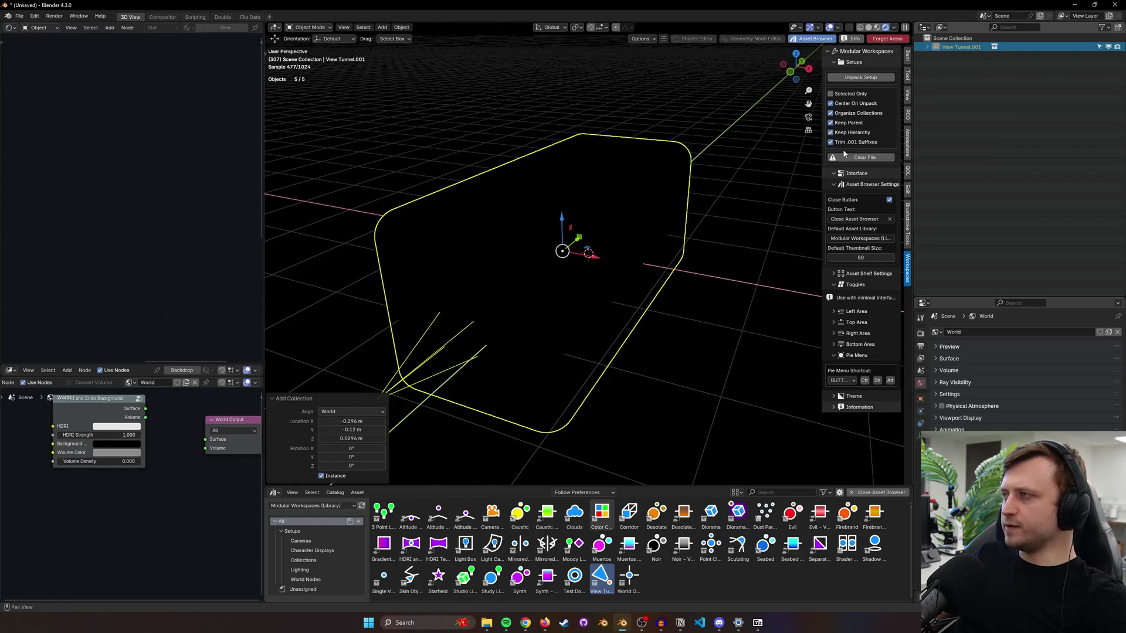
{"action": "left_click", "coordinate": [861, 77]}
- Add a spot light, move it beyond the View Tunnel and aim it back at the tunnel
{"action": "key", "text": "shift+a"}
{"action": "mouse_move", "coordinate": [667, 328]}
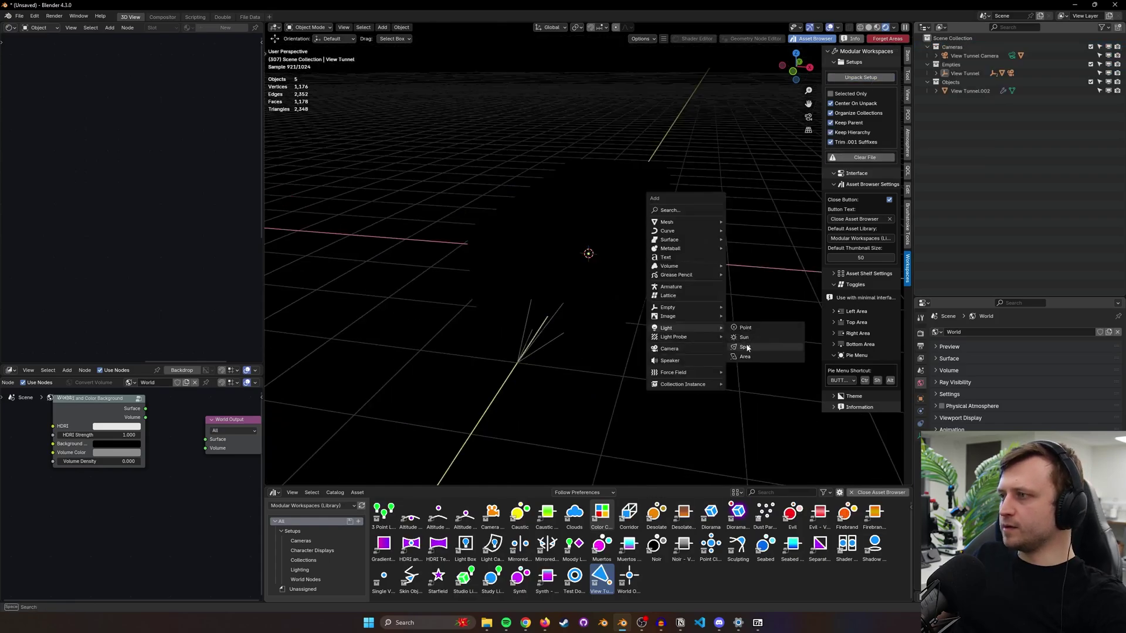
{"action": "left_click", "coordinate": [746, 346]}
{"action": "key", "text": "g"}
{"action": "left_click", "coordinate": [714, 219]}
{"action": "key", "text": "shift+t"}
{"action": "left_click", "coordinate": [598, 229]}
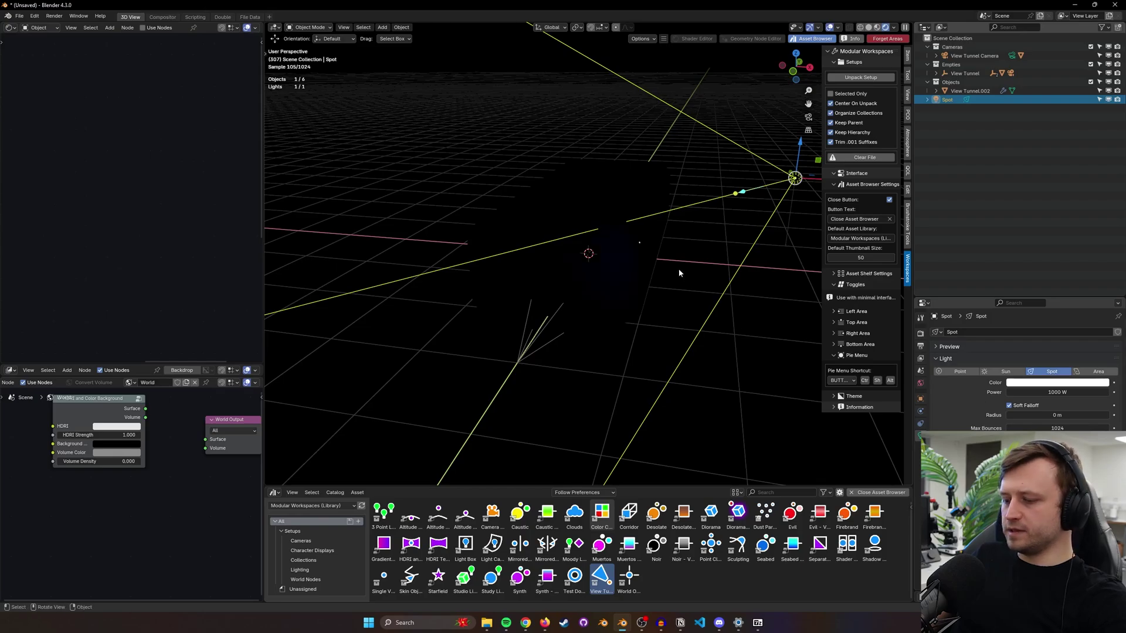
- Move the spot light about -1.69 m in X, -0.46 m in Y and -0.19 m in Z, and reframe it through the tunnel camera
{"action": "key", "text": "g"}
{"action": "left_click", "coordinate": [527, 289]}
{"action": "key", "text": "KP_0"}
{"action": "key", "text": "shift+grave"}
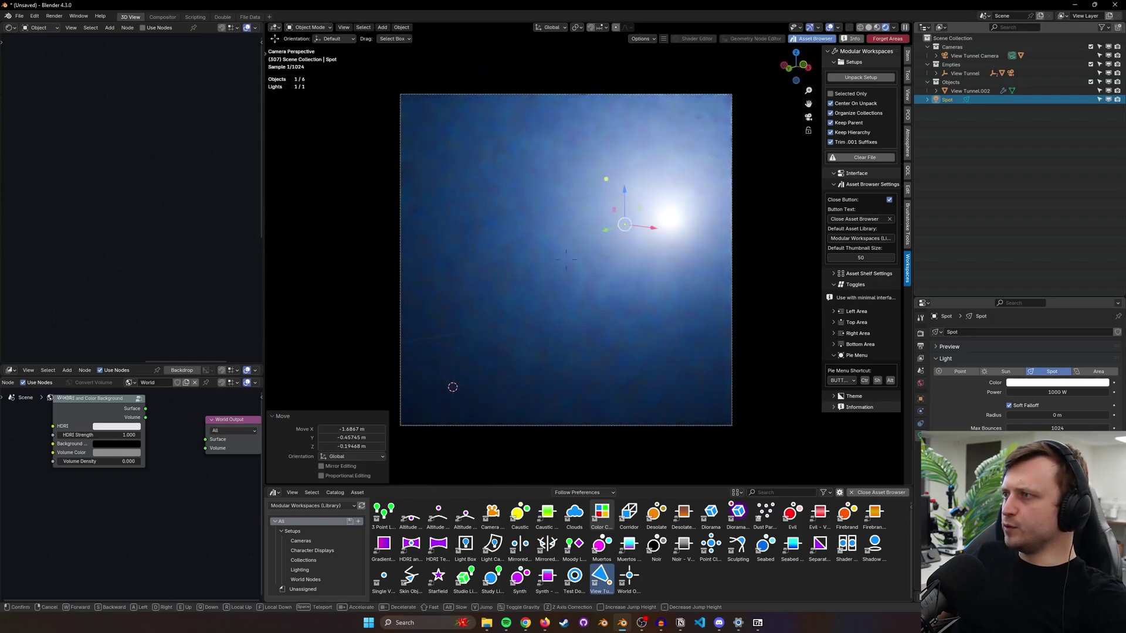
{"action": "key", "text": "a"}
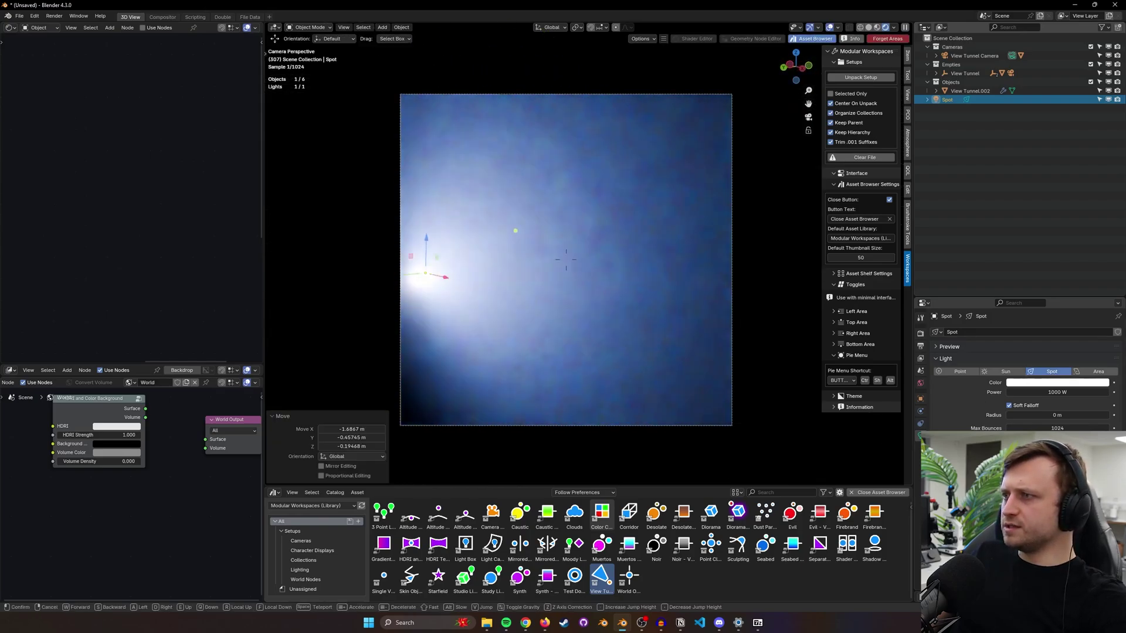
{"action": "left_click", "coordinate": [566, 260]}
- View the tunnel from outside in solid shading and try to move the View Tunnel Camera
{"action": "middle_click_drag", "start_coordinate": [651, 300], "coordinate": [508, 354]}
{"action": "key", "text": "z"}
{"action": "left_click", "coordinate": [469, 300]}
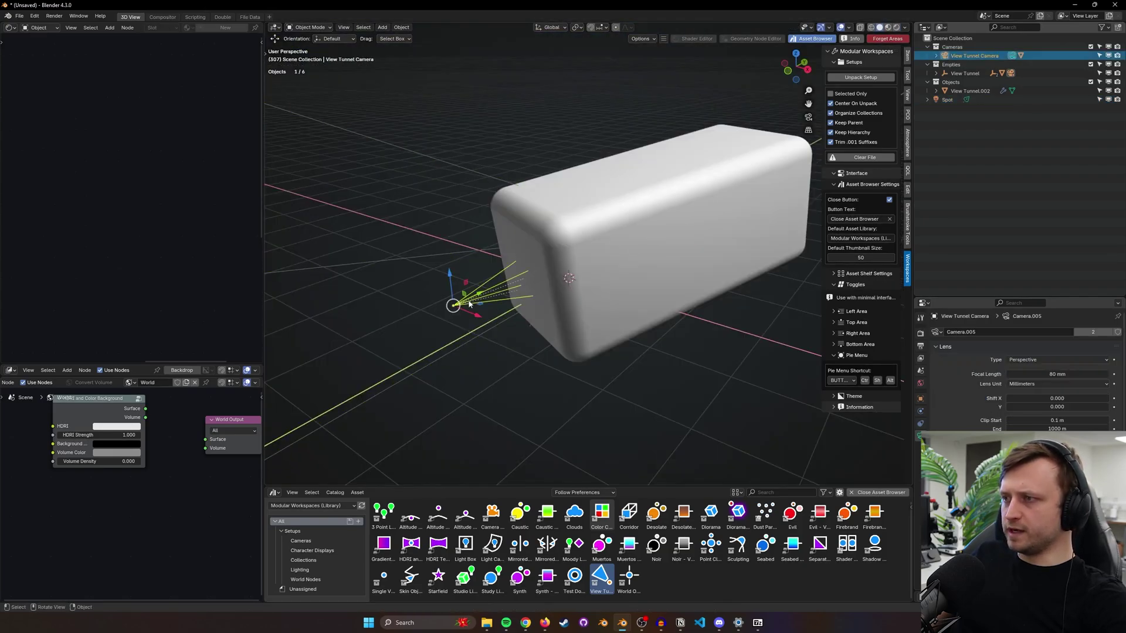
{"action": "key", "text": "g"}
{"action": "right_click", "coordinate": [481, 290]}
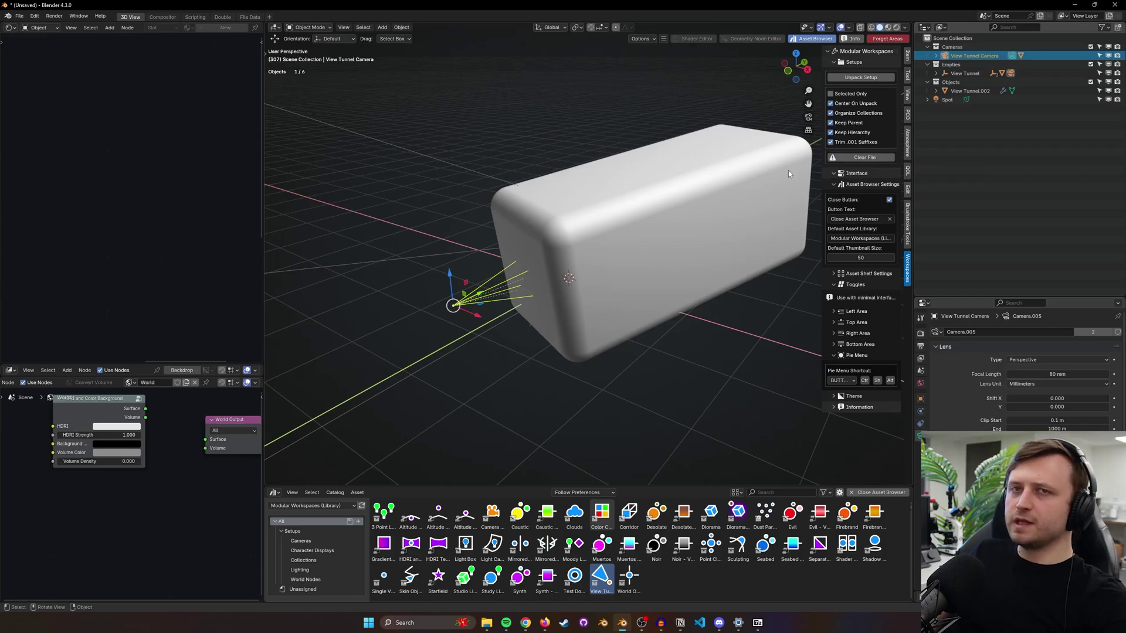
- Add a Suzanne monkey mesh inside the tunnel and return to the rendered camera view
{"action": "mouse_move", "coordinate": [559, 258]}
{"action": "middle_mouse_down"}
{"action": "mouse_move", "coordinate": [650, 309]}
{"action": "mouse_move", "coordinate": [636, 266]}
{"action": "mouse_move", "coordinate": [512, 258]}
{"action": "mouse_move", "coordinate": [766, 284]}
{"action": "middle_mouse_up"}
{"action": "key", "text": "z"}
{"action": "scroll", "coordinate": [603, 268], "scroll_direction": "down", "scroll_amount": 3}
{"action": "key", "text": "z"}
{"action": "left_click", "coordinate": [575, 258]}
{"action": "scroll", "coordinate": [580, 286], "scroll_direction": "down", "scroll_amount": 2}
{"action": "key", "text": "shift+a"}
- Hide the viewport overlays and fly the tunnel camera to reframe the monkey against the spot light
{"action": "key", "text": "z"}
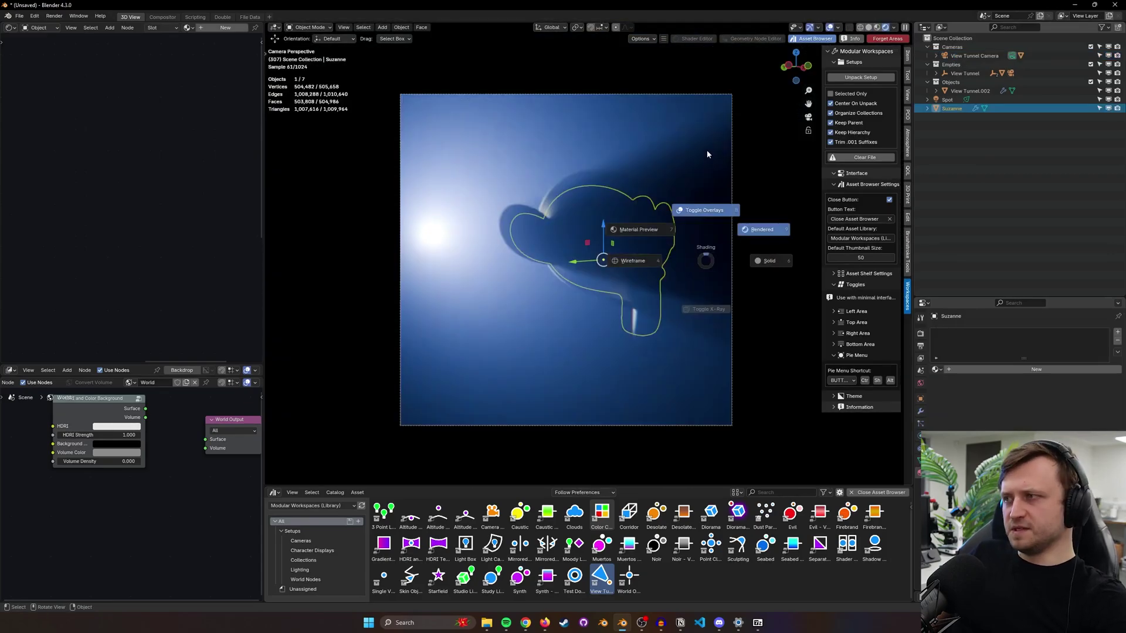
{"action": "left_click", "coordinate": [706, 149]}
{"action": "key", "text": "shift+grave"}
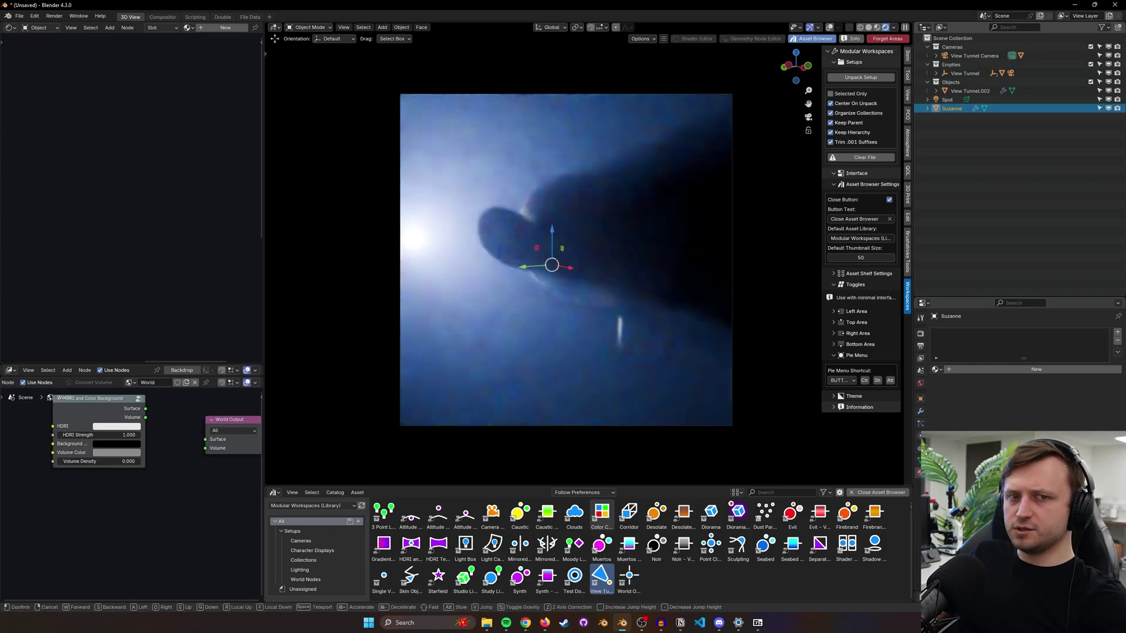
{"action": "key", "text": "w"}
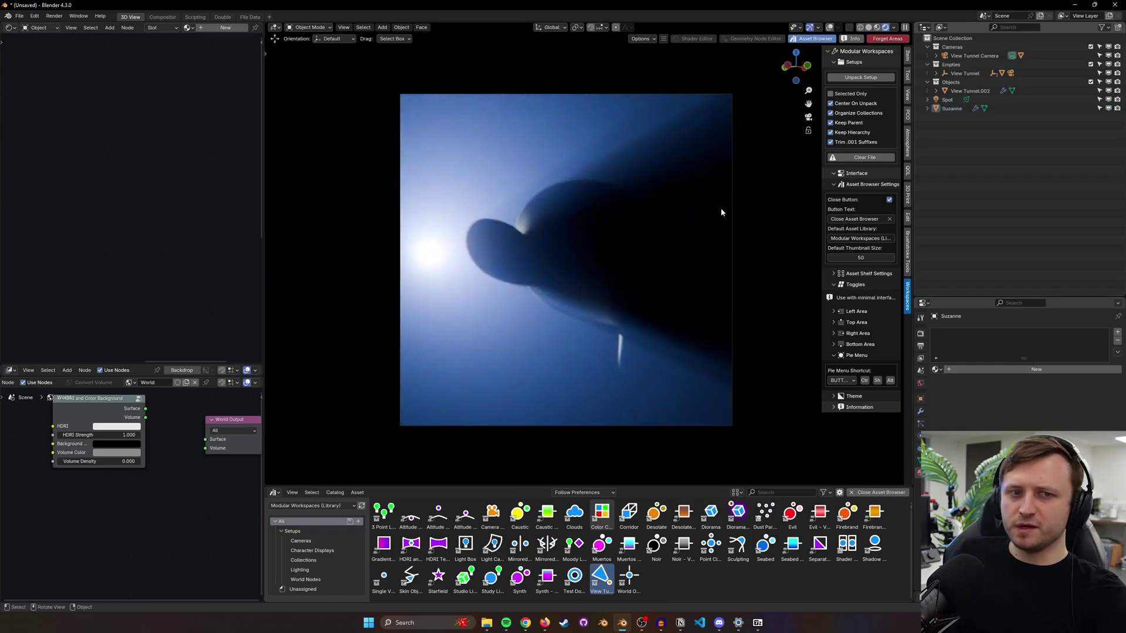
- Trackball-rotate Suzanne by about 16.6° and -108°
{"action": "left_click", "coordinate": [574, 249]}
{"action": "key", "text": "r"}
{"action": "key", "text": "r"}
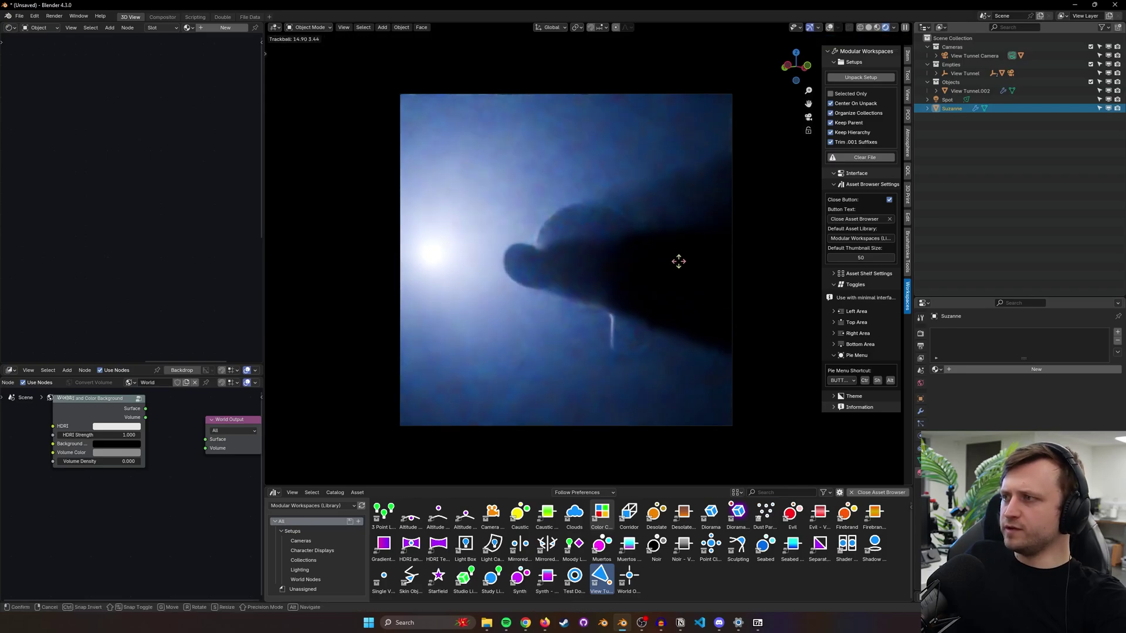
{"action": "left_click", "coordinate": [574, 277]}
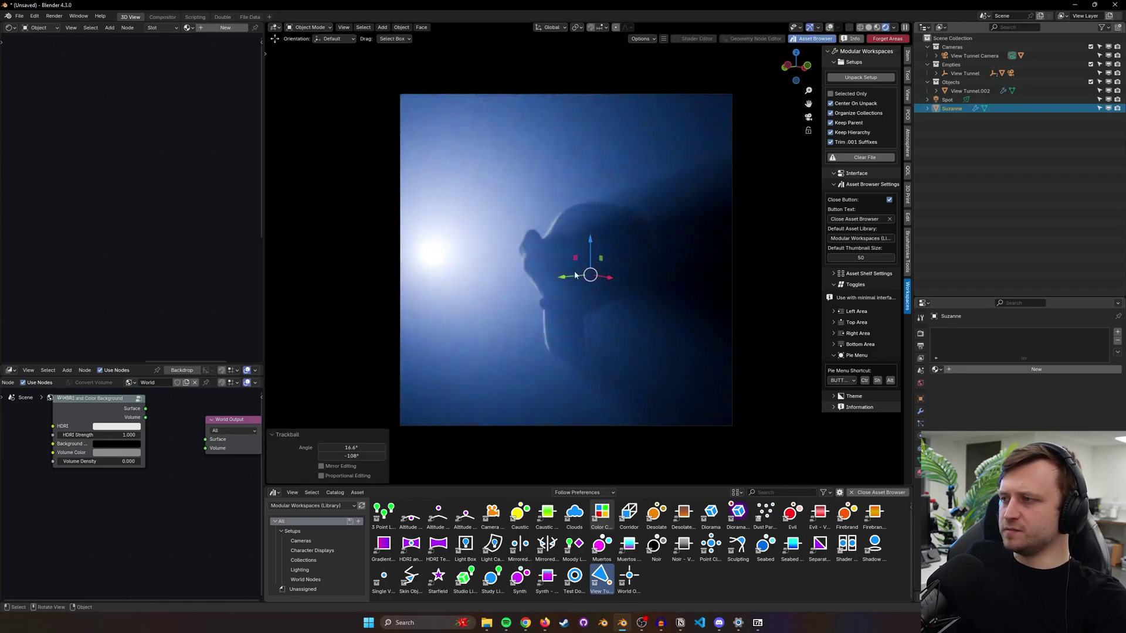
- Fly the tunnel camera to reframe the rotated monkey beside the spot light, and clear the selection
{"action": "key", "text": "shift+grave"}
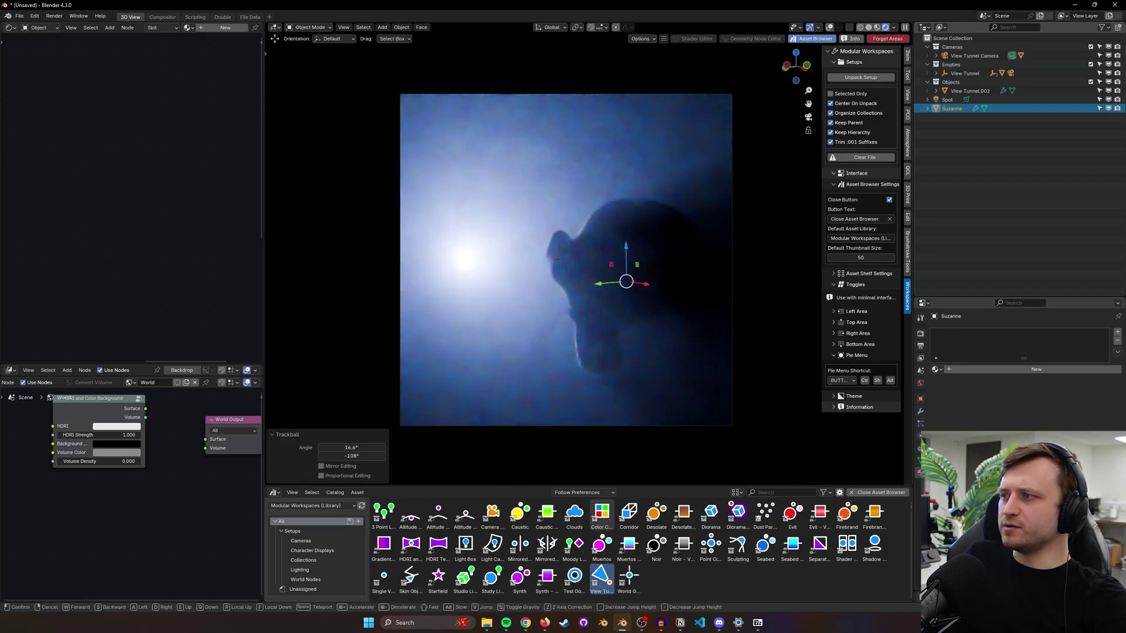
{"action": "key", "text": "s"}
{"action": "left_click", "coordinate": [613, 292]}
{"action": "key", "text": "alt+a"}
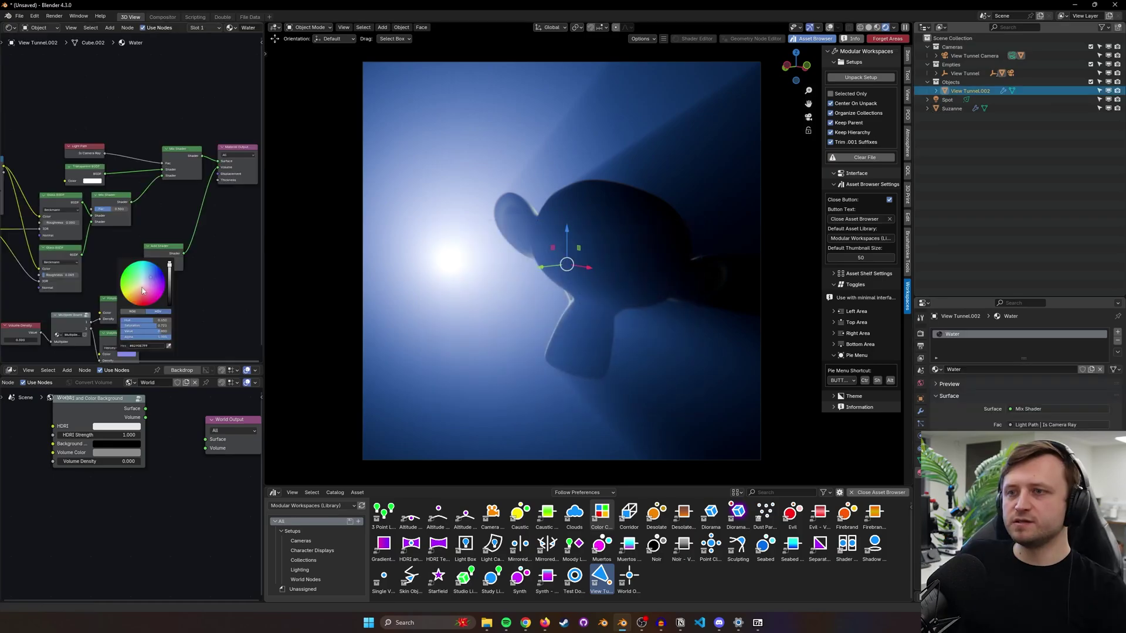
- Adjust the volume scatter color in the tunnel's Water material
{"action": "mouse_move", "coordinate": [144, 280]}
{"action": "left_mouse_down"}
{"action": "mouse_move", "coordinate": [158, 290]}
{"action": "mouse_move", "coordinate": [163, 274]}
{"action": "mouse_move", "coordinate": [151, 284]}
{"action": "left_mouse_up"}
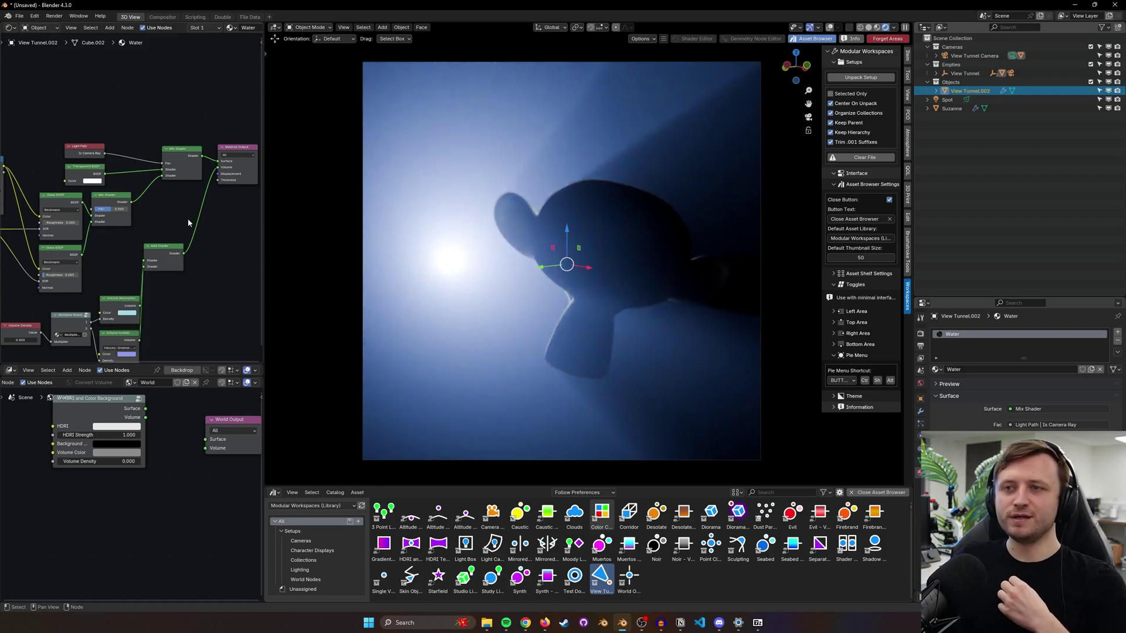